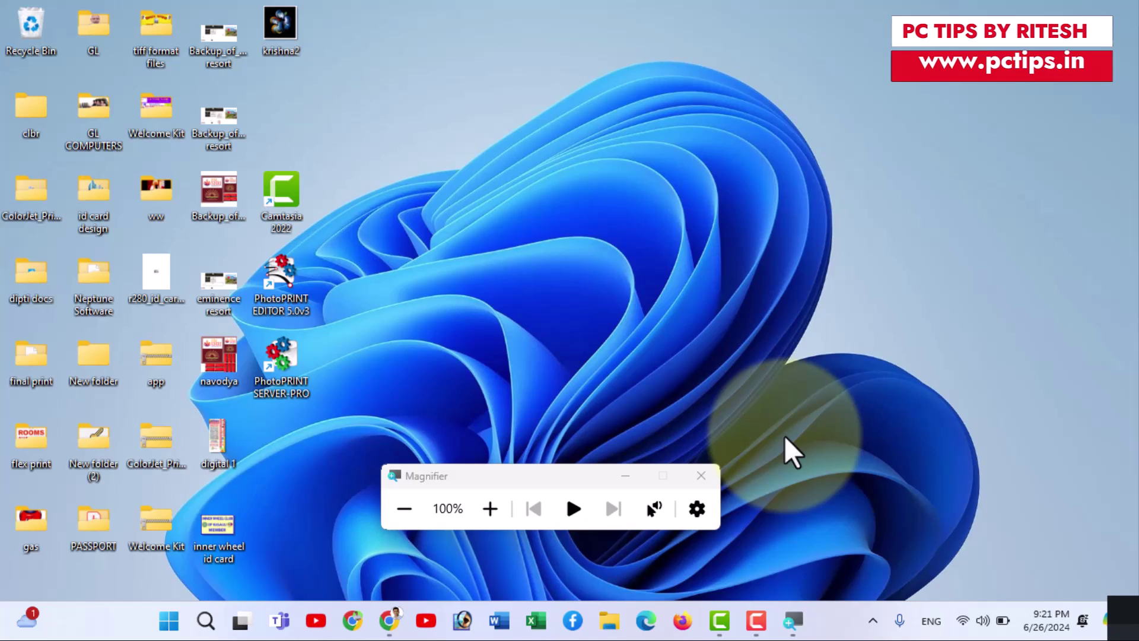
Open the full Magnifier settings and review the available zoom increments, leaving 100% (default) selected.
{"action": "left_click", "coordinate": [693, 508]}
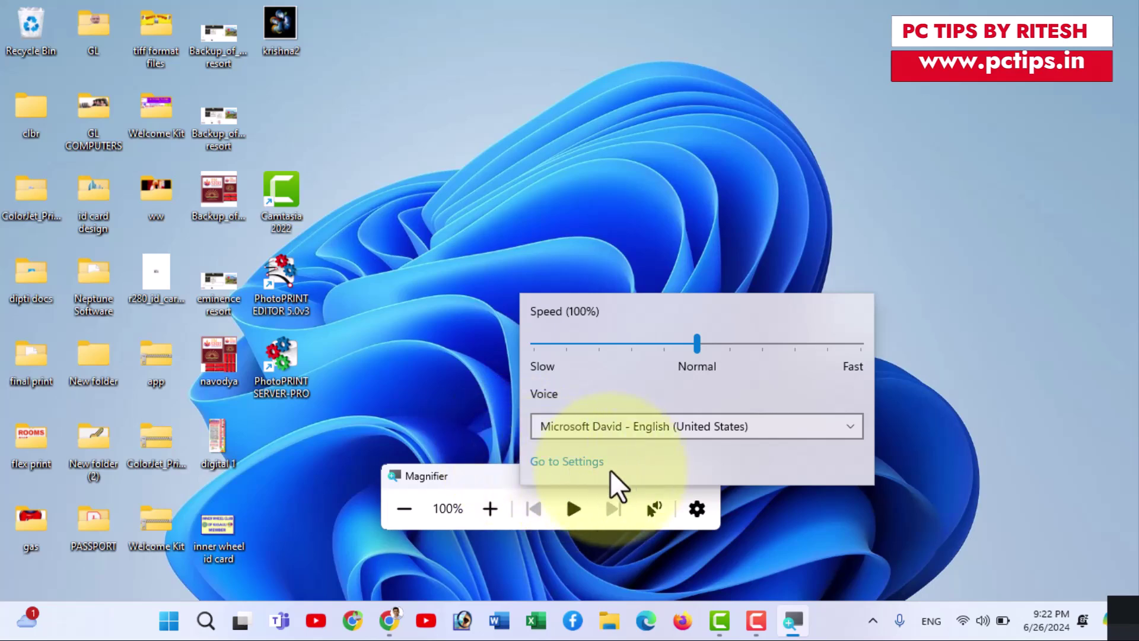
{"action": "left_click", "coordinate": [567, 466]}
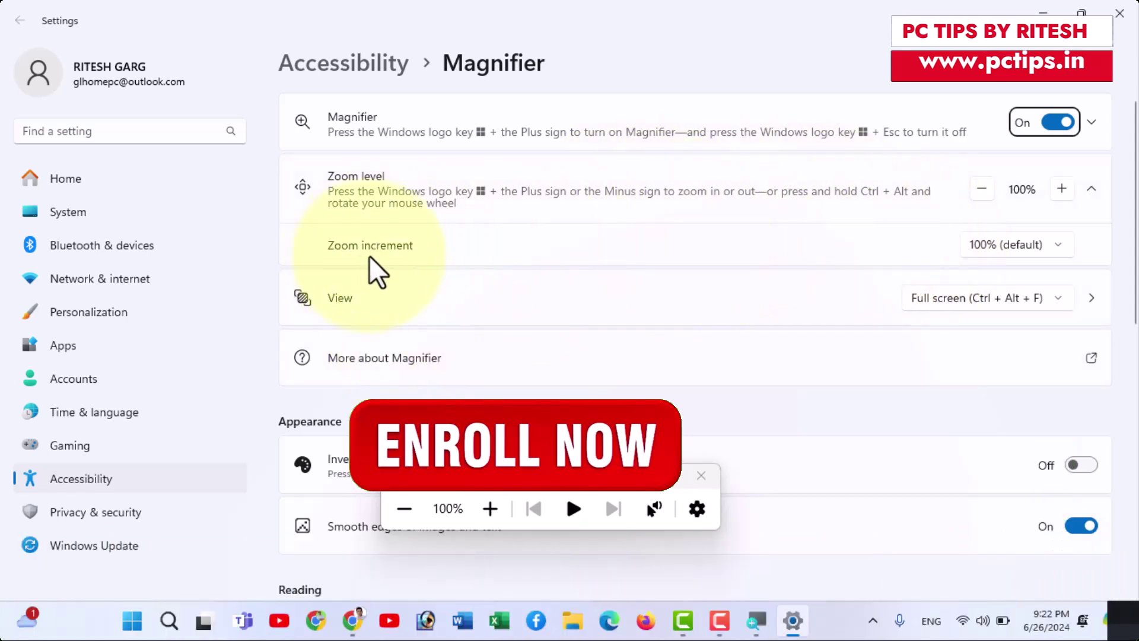
{"action": "left_click", "coordinate": [1015, 245]}
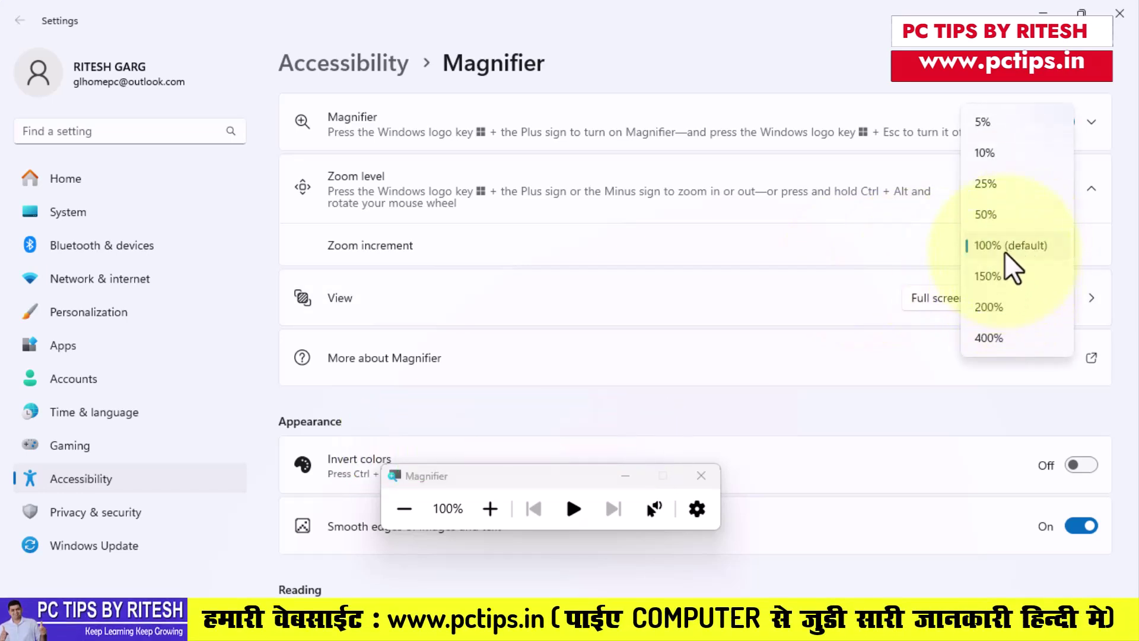
{"action": "left_click", "coordinate": [611, 270]}
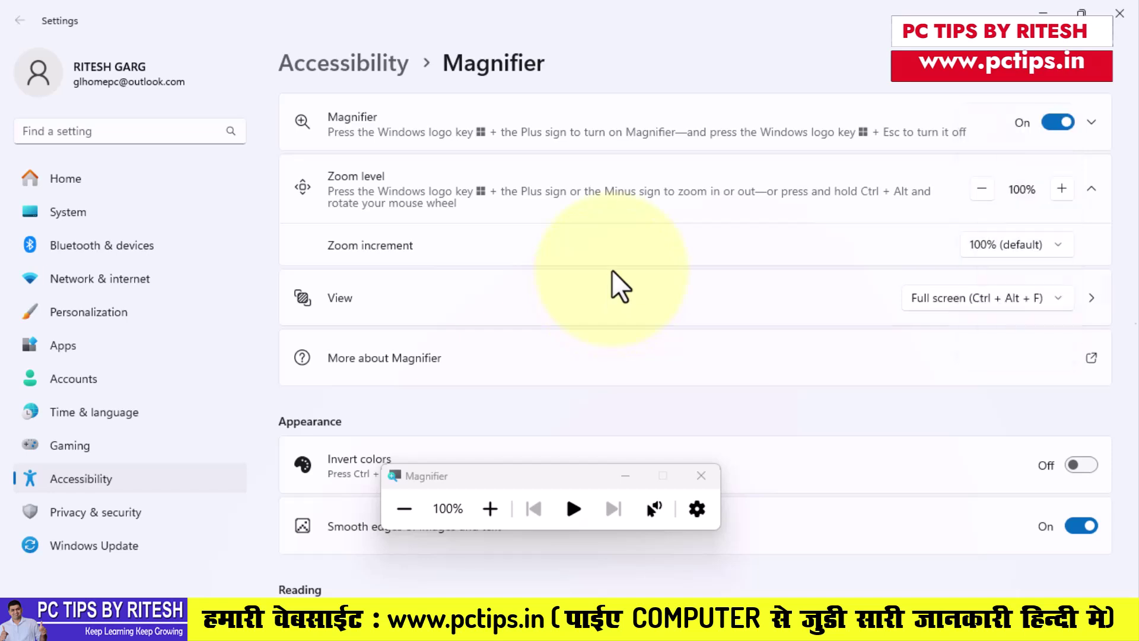
In the Magnifier view settings, have Magnifier follow only the mouse pointer, excluding keyboard focus, text cursor and Narrator cursor, and close Settings.
{"action": "left_click", "coordinate": [355, 305]}
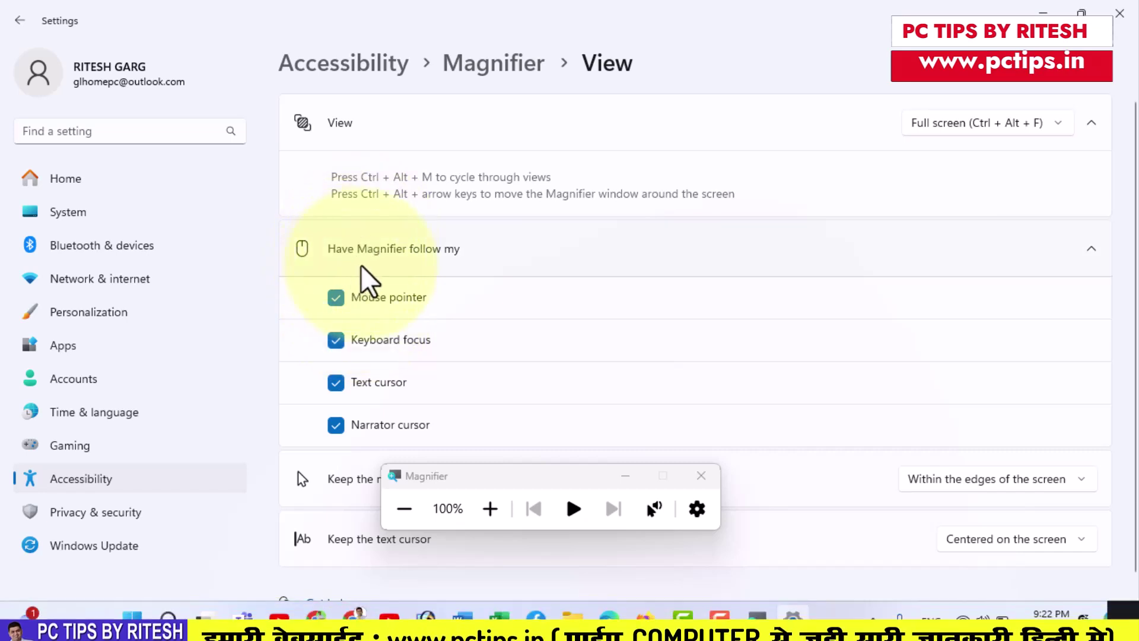
{"action": "scroll", "coordinate": [404, 279], "scroll_direction": "down", "scroll_amount": 1}
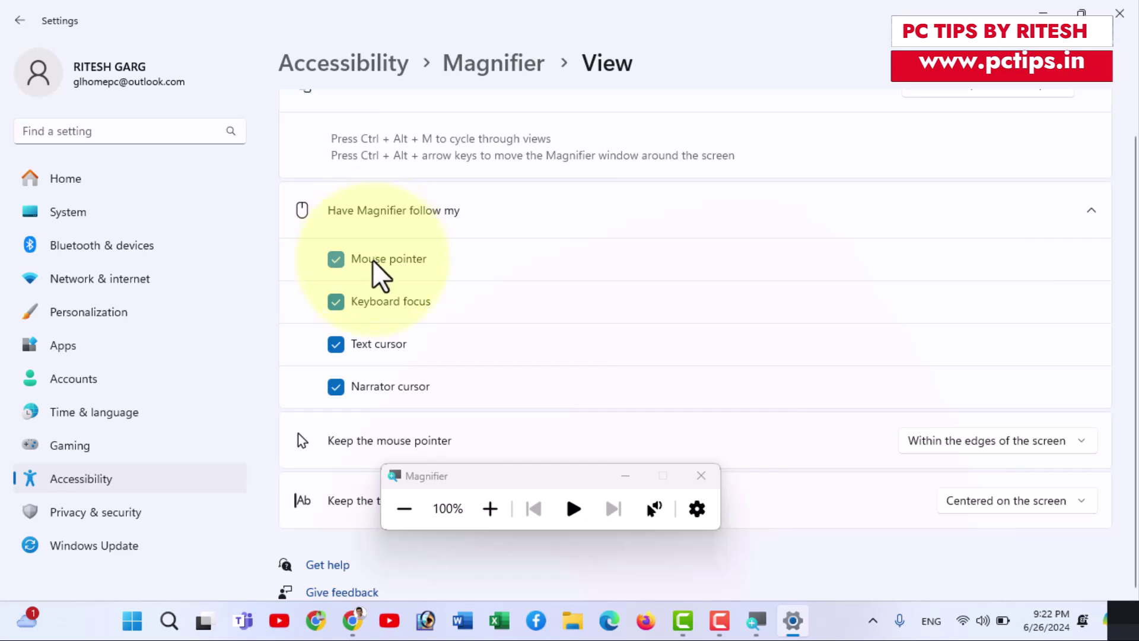
{"action": "left_click", "coordinate": [336, 259]}
{"action": "left_click", "coordinate": [337, 303]}
{"action": "left_click", "coordinate": [337, 347]}
{"action": "left_click", "coordinate": [339, 385]}
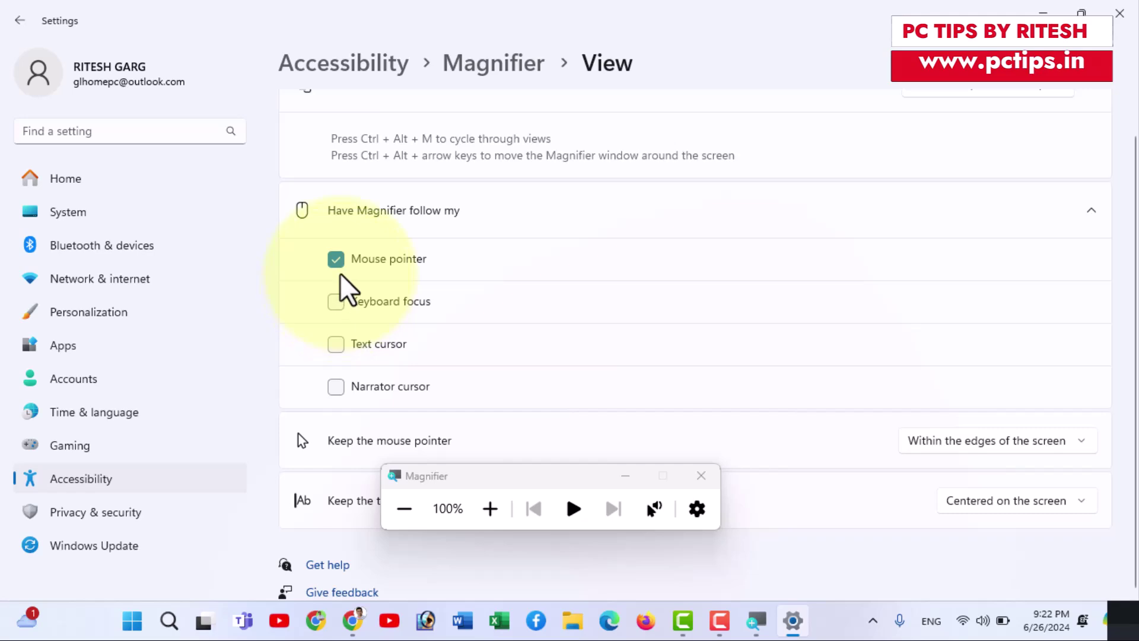
{"action": "left_click", "coordinate": [1123, 16]}
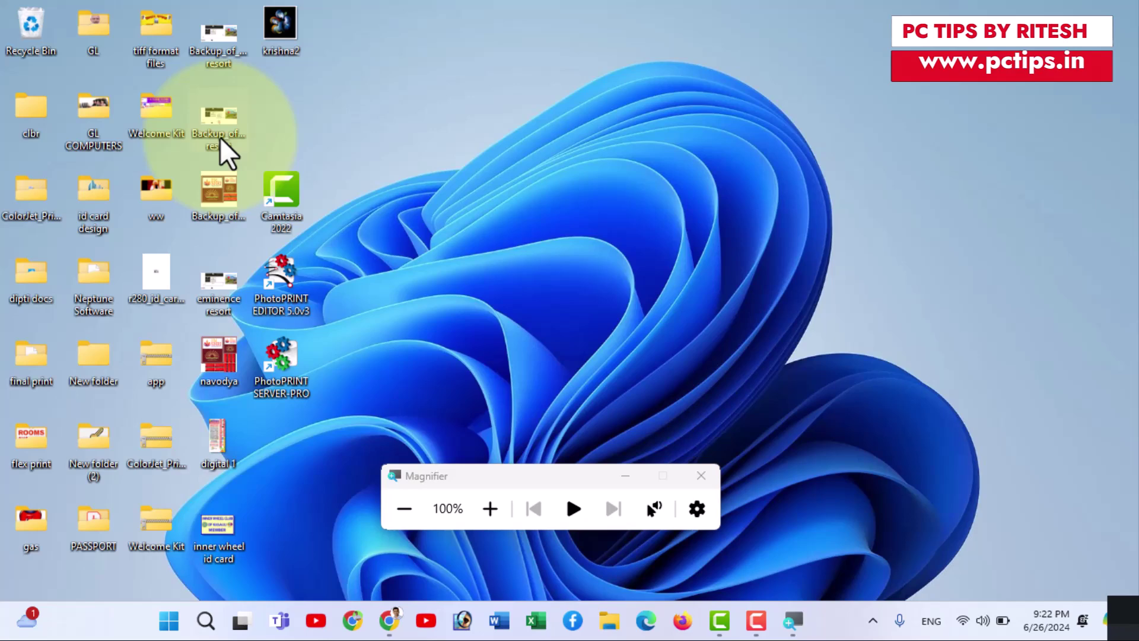
Magnify the desktop by one zoom increment, return it to 100%, and close Magnifier.
{"action": "key", "text": "super+plus"}
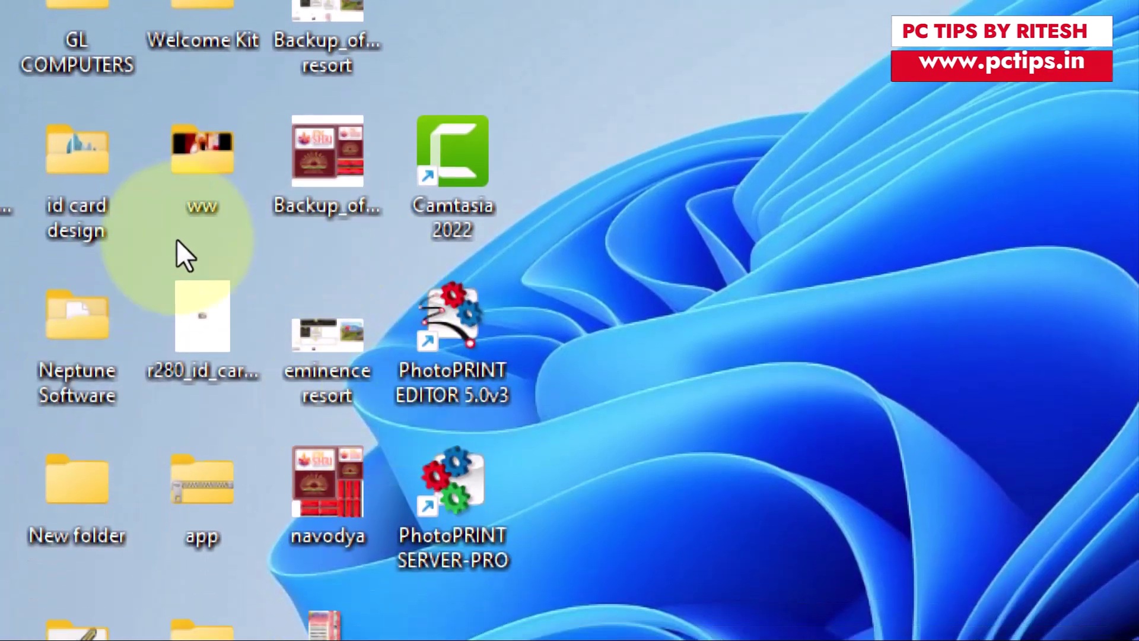
{"action": "key", "text": "super+minus"}
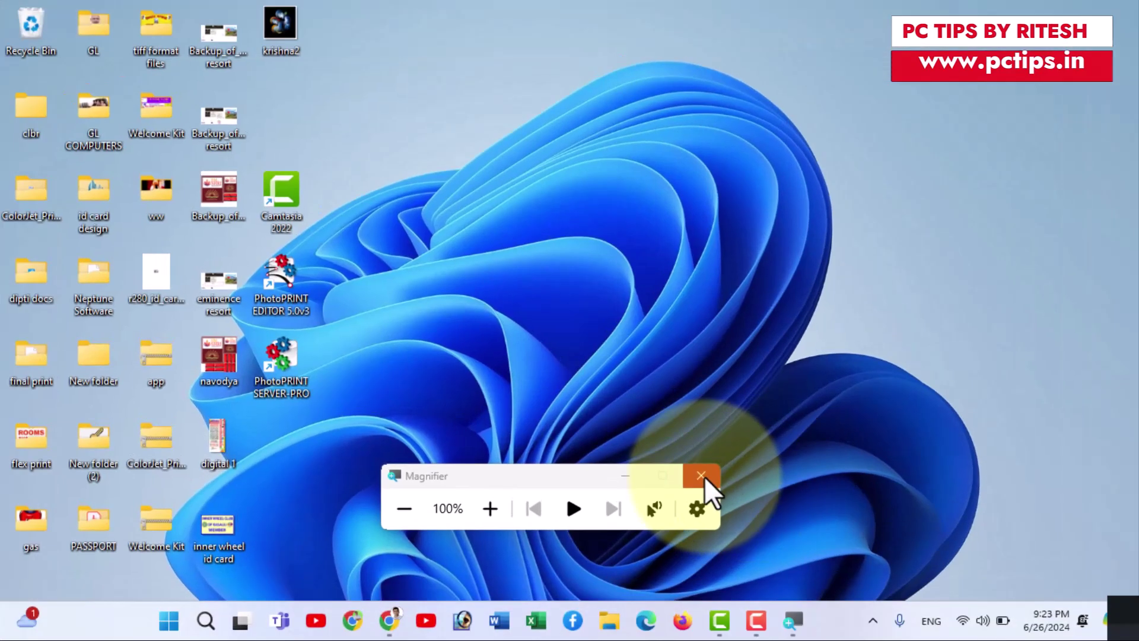
{"action": "left_click", "coordinate": [704, 478]}
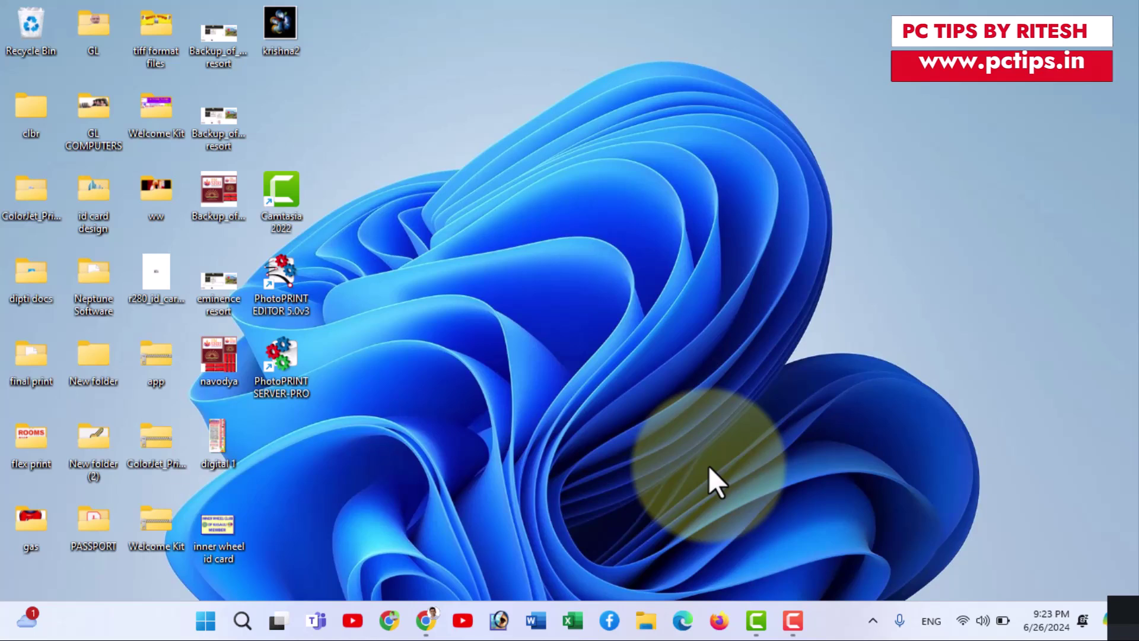
Launch Calculator through the Run dialog with the command CALC, close it, and reopen and dismiss the Run dialog.
{"action": "key", "text": "super+r"}
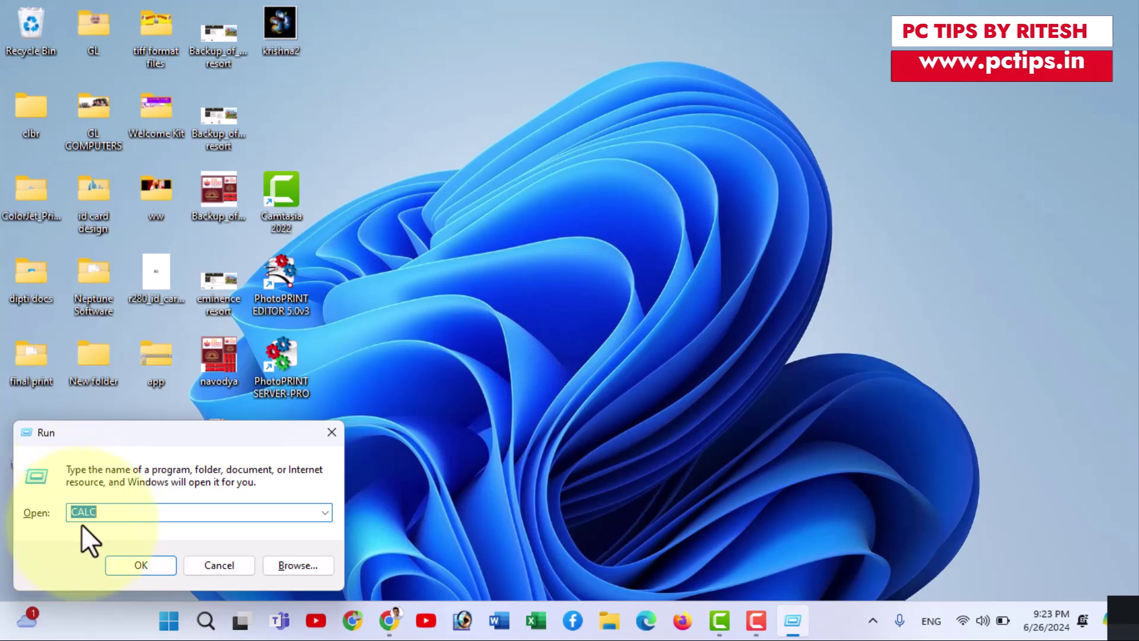
{"action": "left_click", "coordinate": [127, 563]}
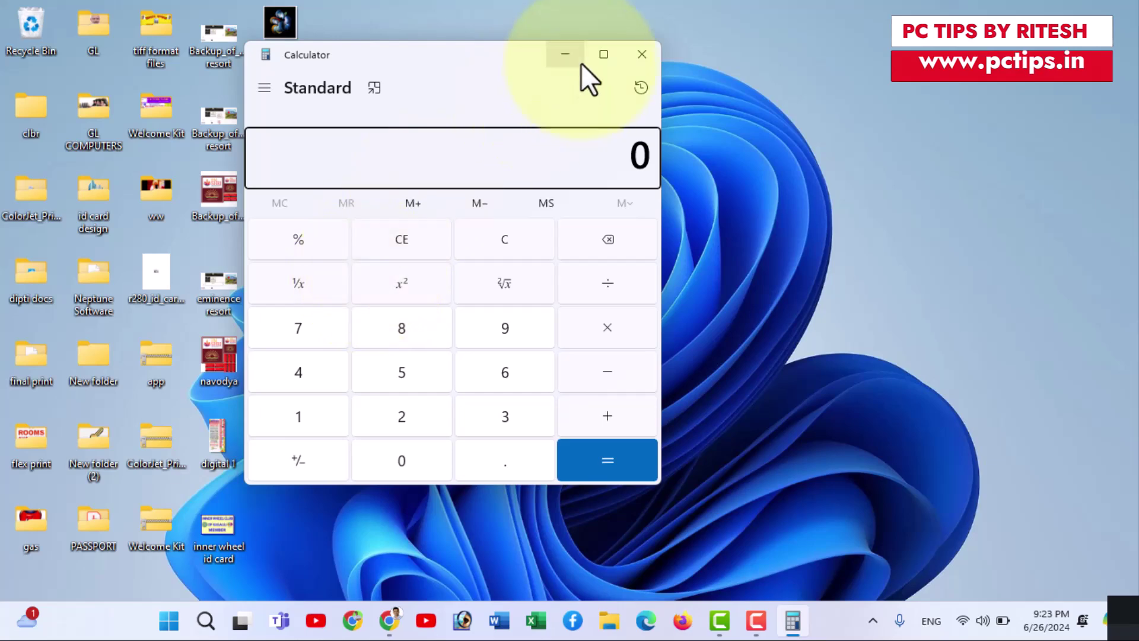
{"action": "left_click", "coordinate": [641, 55]}
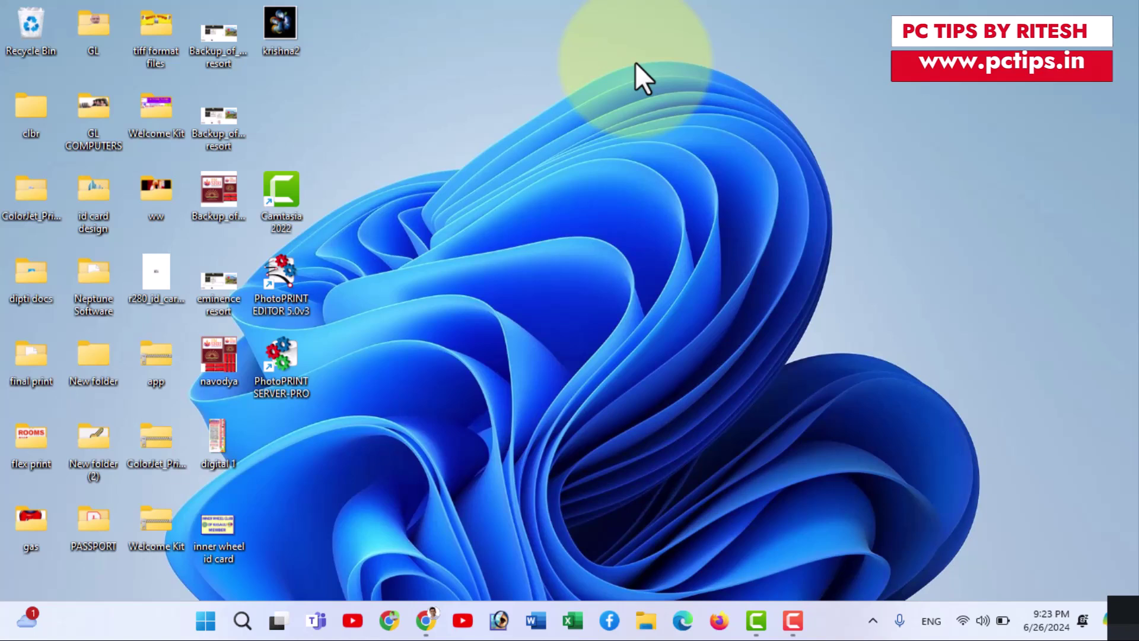
{"action": "key", "text": "super+r"}
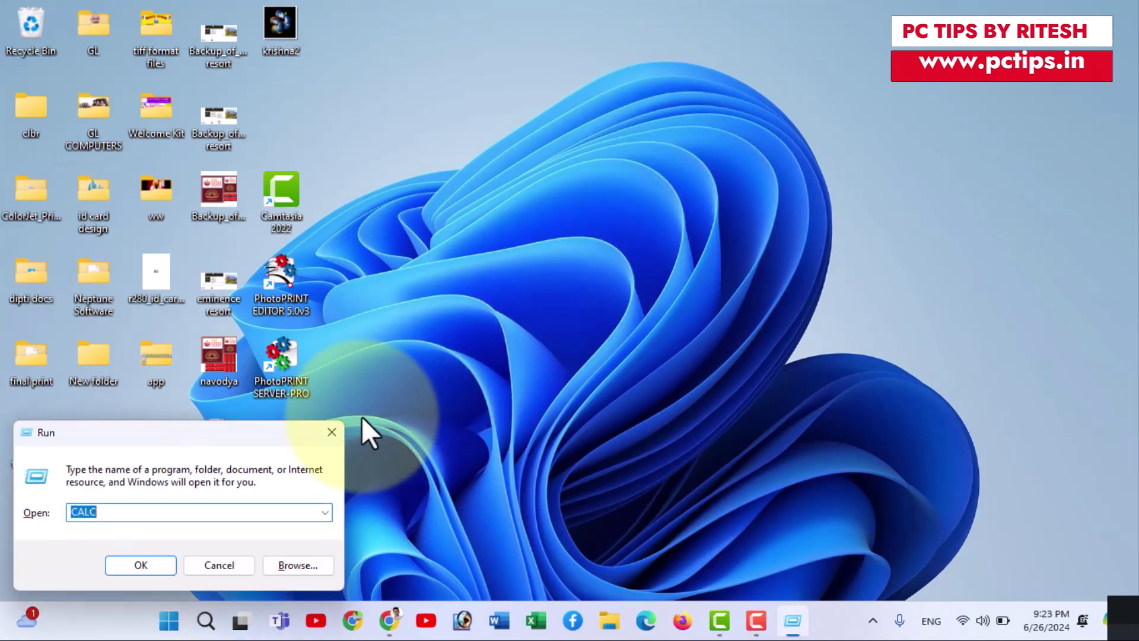
{"action": "left_click", "coordinate": [328, 433]}
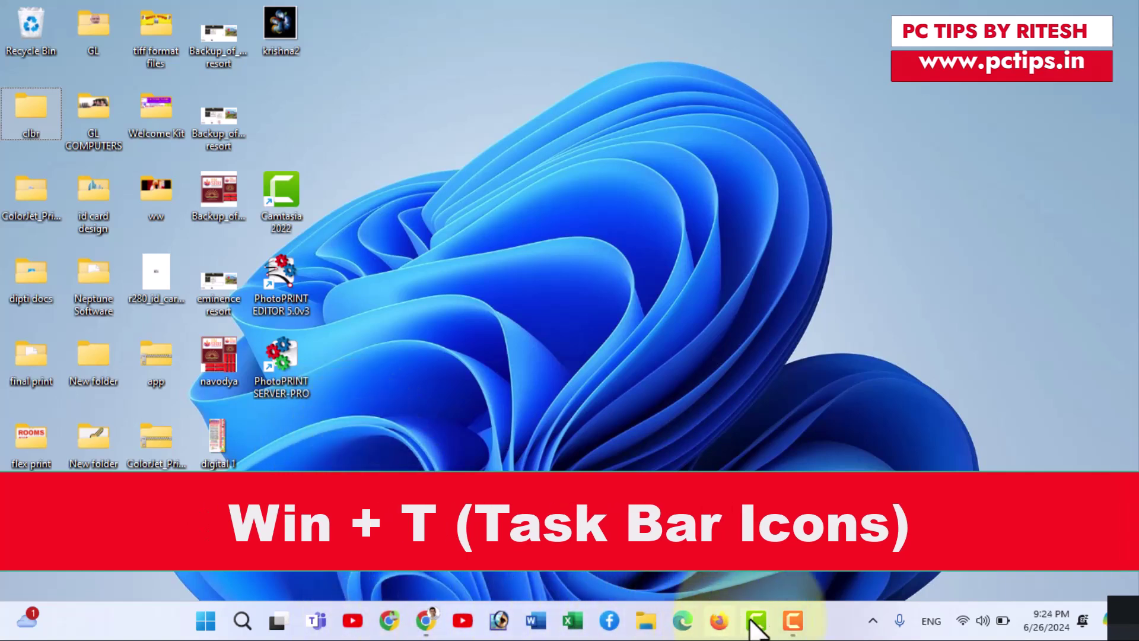
Move keyboard focus forward and back through the taskbar app icons, starting from Microsoft Teams.
{"action": "mouse_move", "coordinate": [798, 630]}
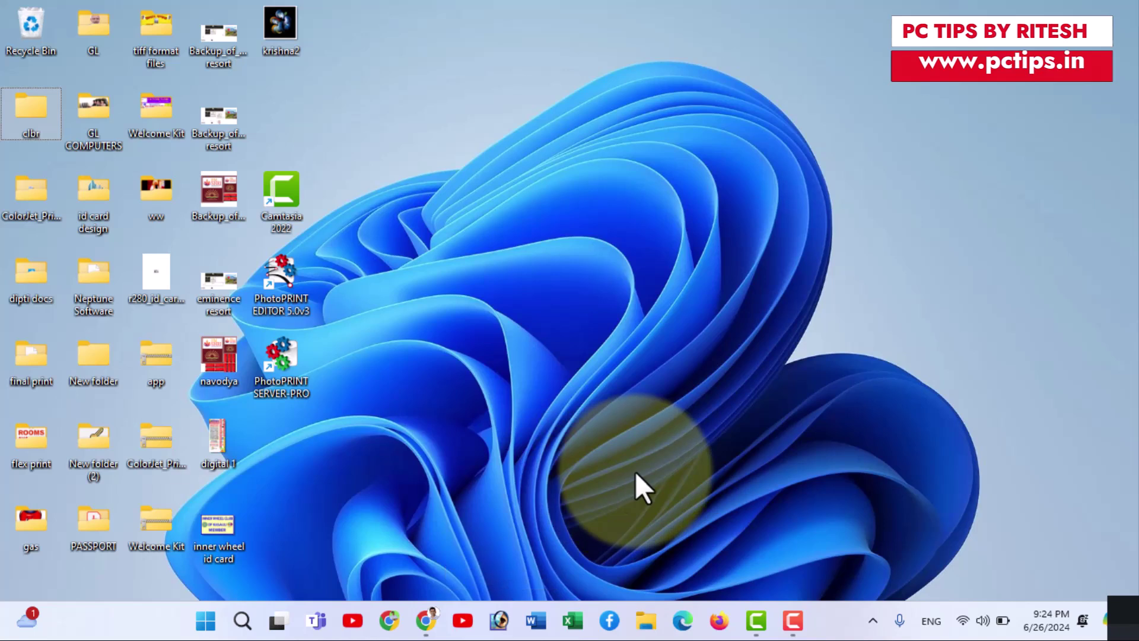
{"action": "key", "text": "super+t"}
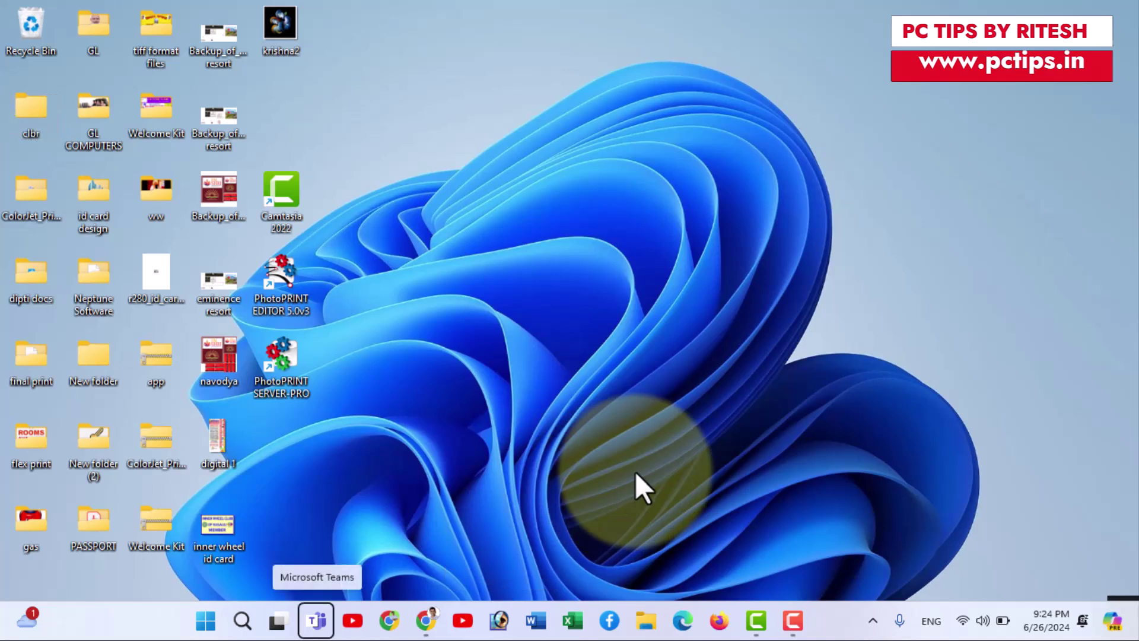
{"action": "key", "text": "Right"}
{"action": "key", "text": "Right"}
{"action": "key", "text": "Right"}
{"action": "key", "text": "Right"}
{"action": "key", "text": "Right"}
{"action": "key", "text": "Right"}
{"action": "key", "text": "Right"}
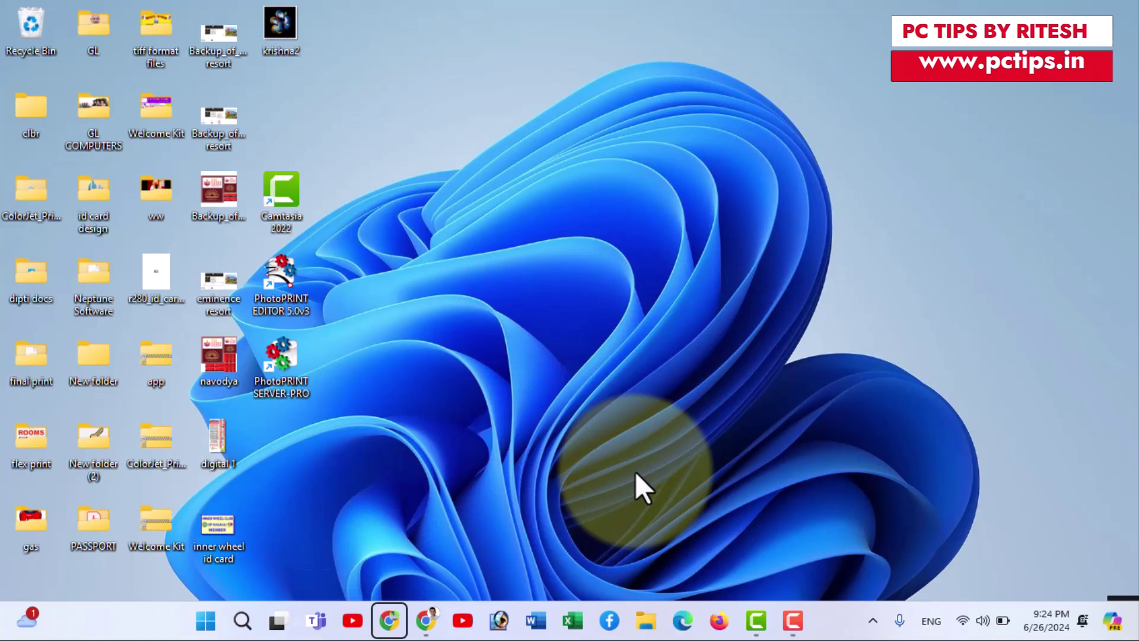
{"action": "key", "text": "Right"}
{"action": "key", "text": "Right"}
{"action": "key", "text": "Right"}
{"action": "key", "text": "Right"}
{"action": "key", "text": "Right"}
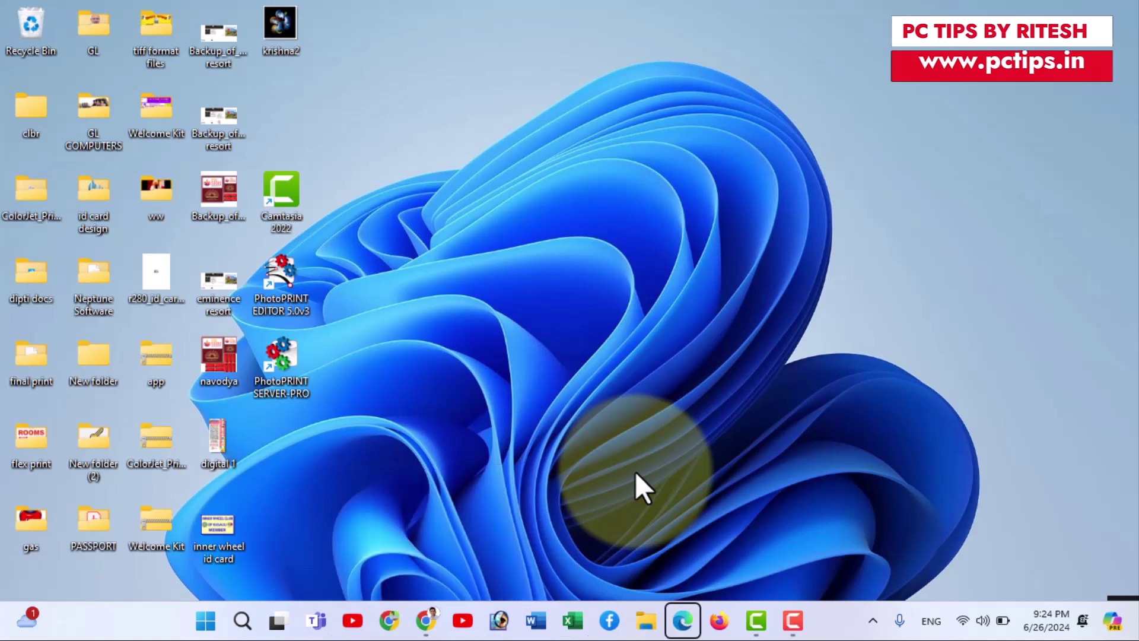
{"action": "key", "text": "Left"}
{"action": "key", "text": "Left"}
{"action": "key", "text": "Left"}
{"action": "key", "text": "Left"}
{"action": "key", "text": "Left"}
{"action": "key", "text": "Left"}
{"action": "key", "text": "Left"}
{"action": "key", "text": "Left"}
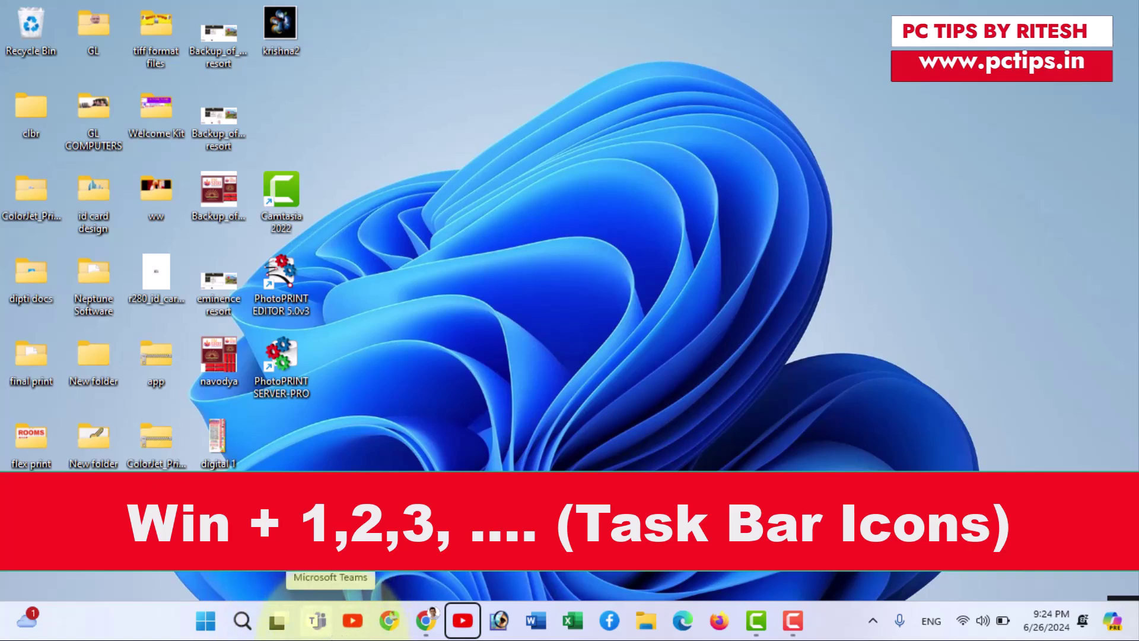
Open Microsoft Teams and a YouTube channel page in Edge one after the other, closing each window.
{"action": "left_click", "coordinate": [326, 617]}
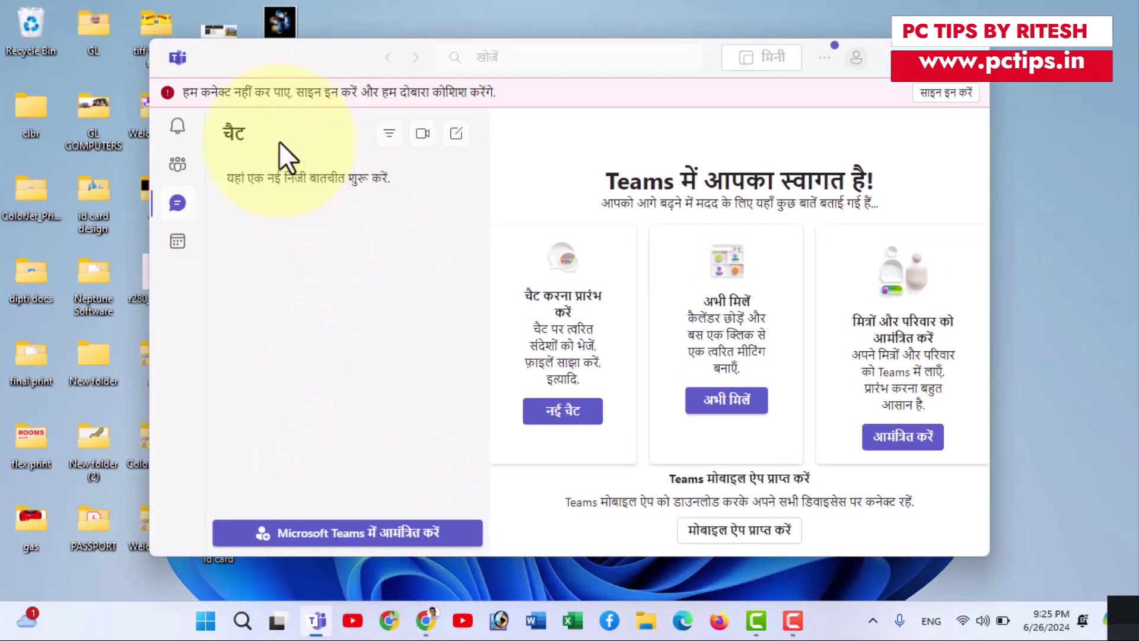
{"action": "left_click", "coordinate": [967, 59]}
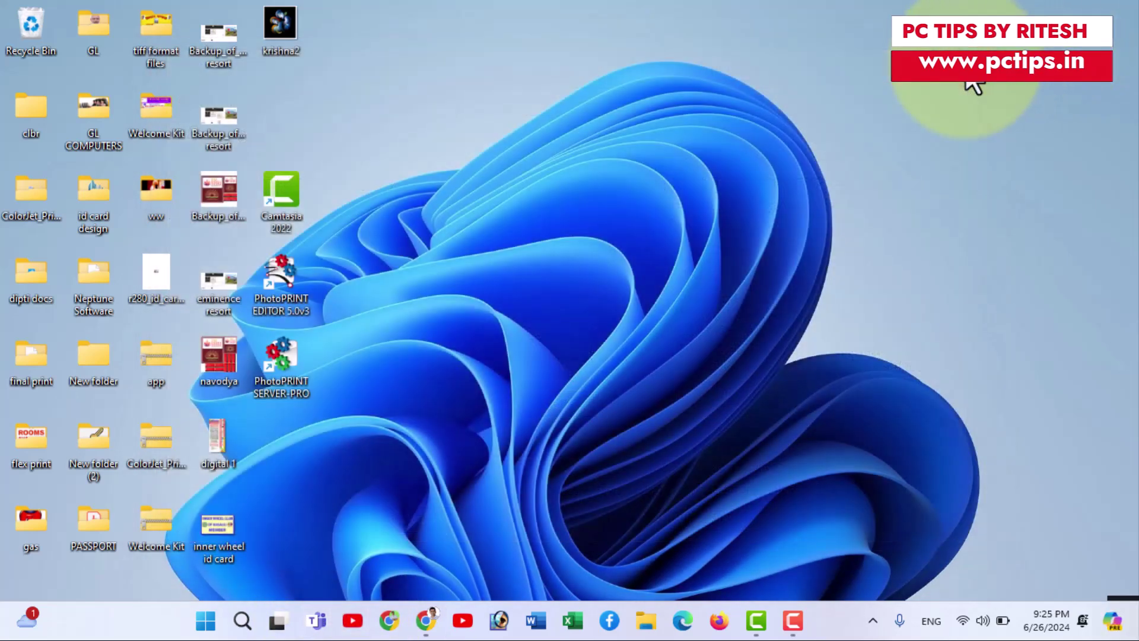
{"action": "left_click", "coordinate": [343, 632]}
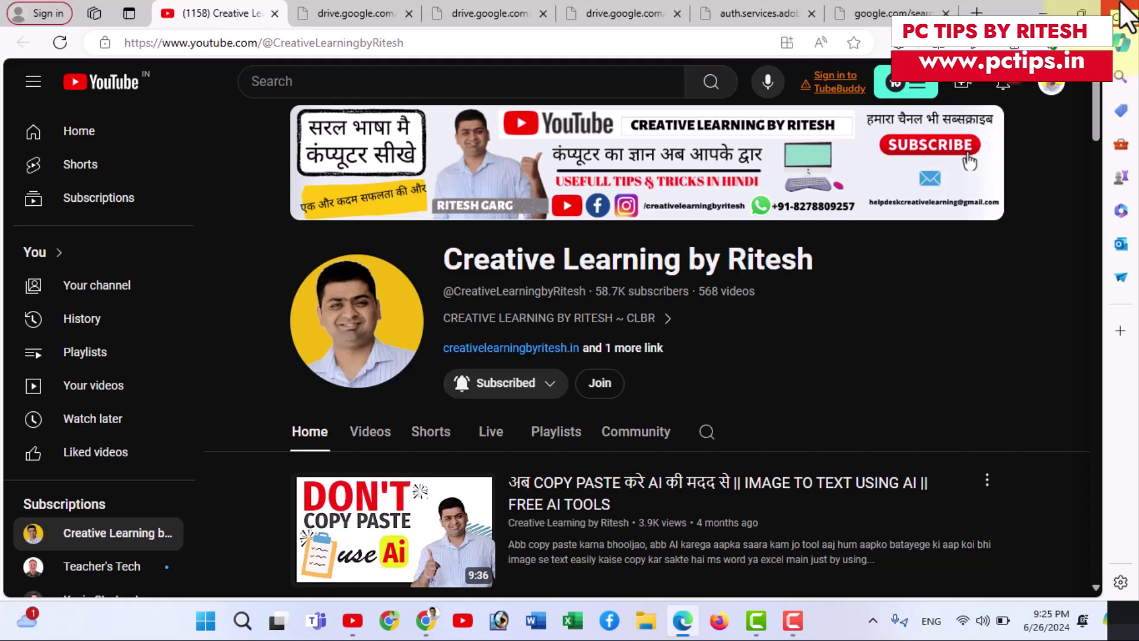
{"action": "left_click", "coordinate": [1123, 7]}
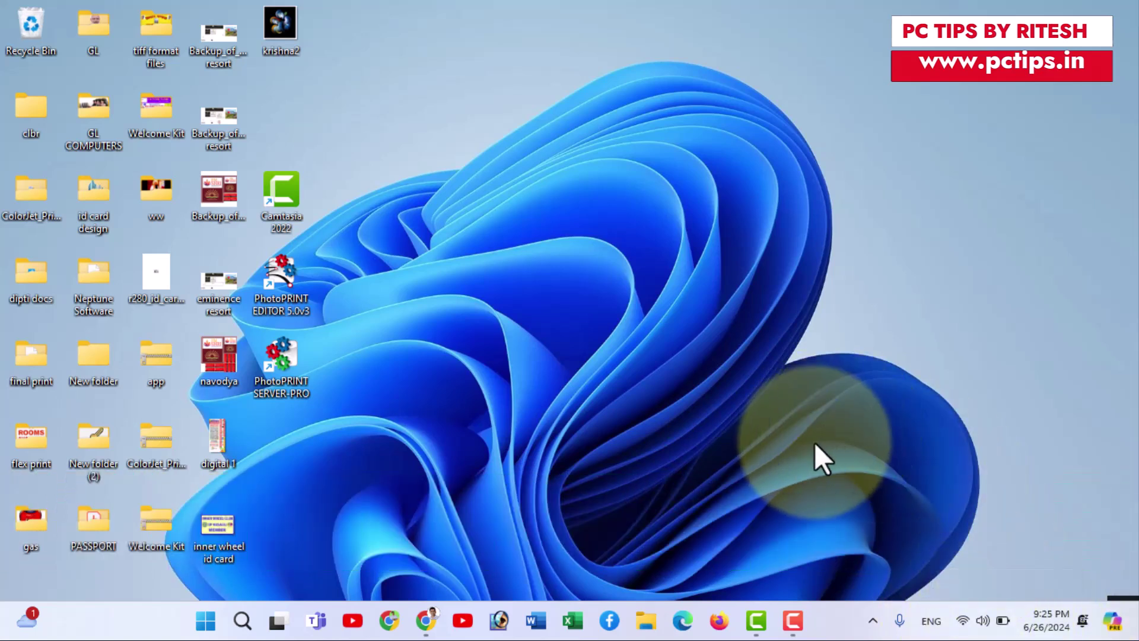
Set keyboard focus on the system tray and move it forward to the battery icon and back through the icons.
{"action": "key", "text": "super+b"}
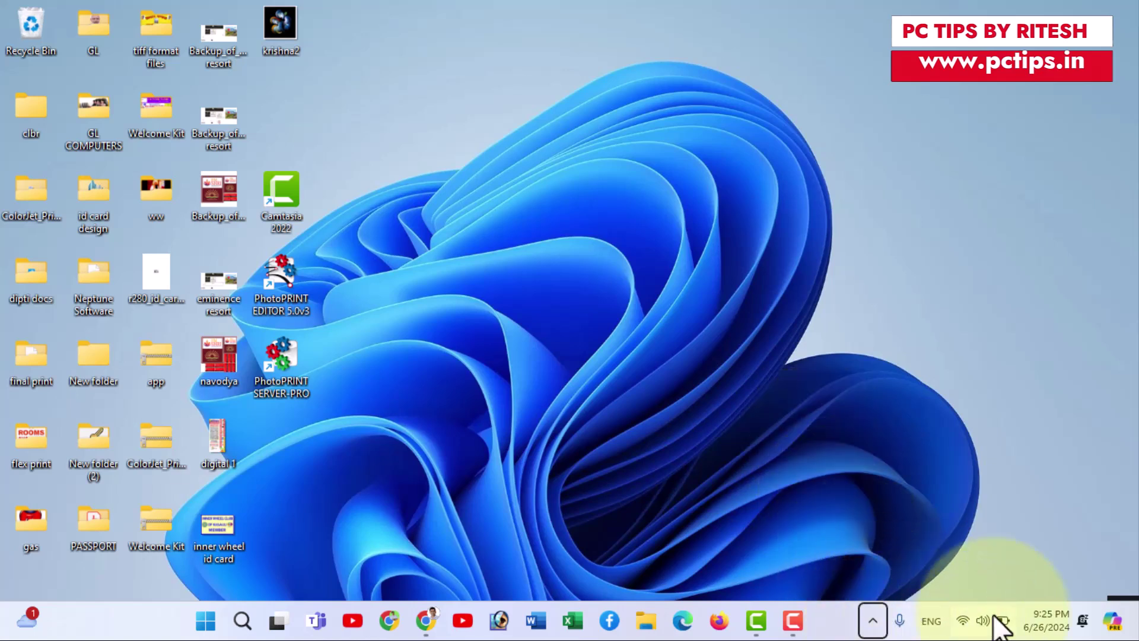
{"action": "key", "text": "Right"}
{"action": "key", "text": "Right"}
{"action": "key", "text": "Right"}
{"action": "key", "text": "Right"}
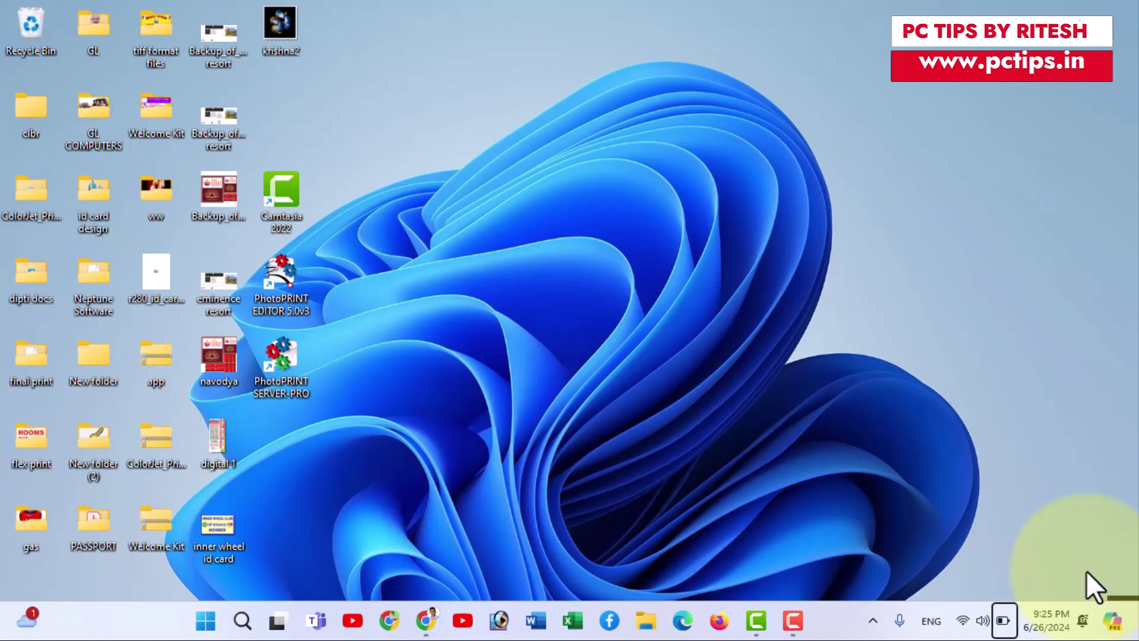
{"action": "key", "text": "Left"}
{"action": "key", "text": "Left"}
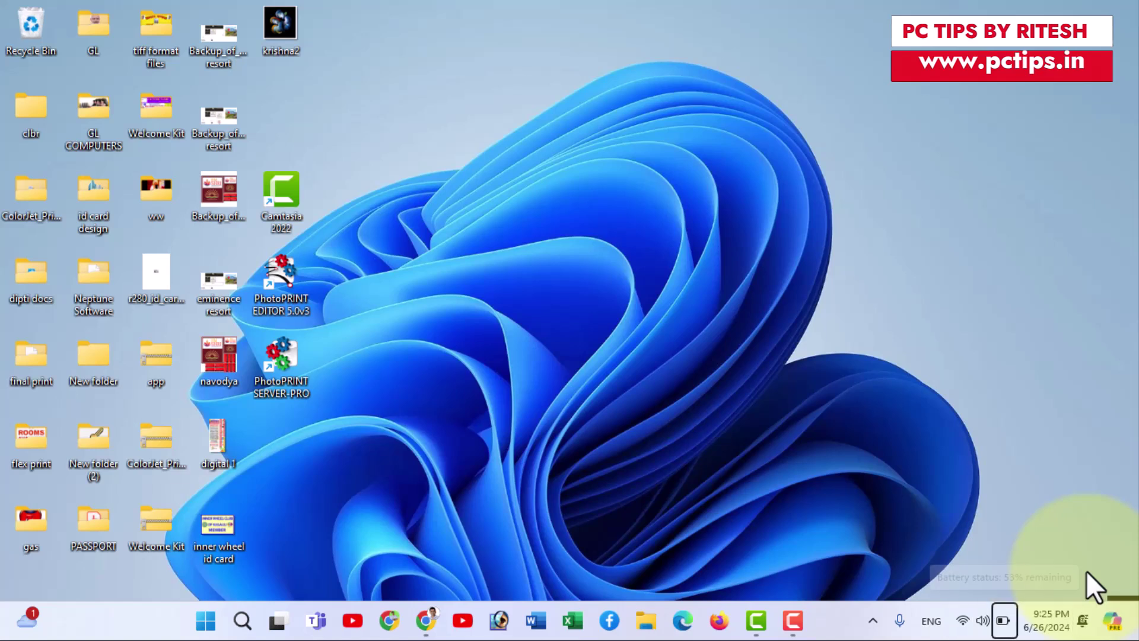
{"action": "key", "text": "Left"}
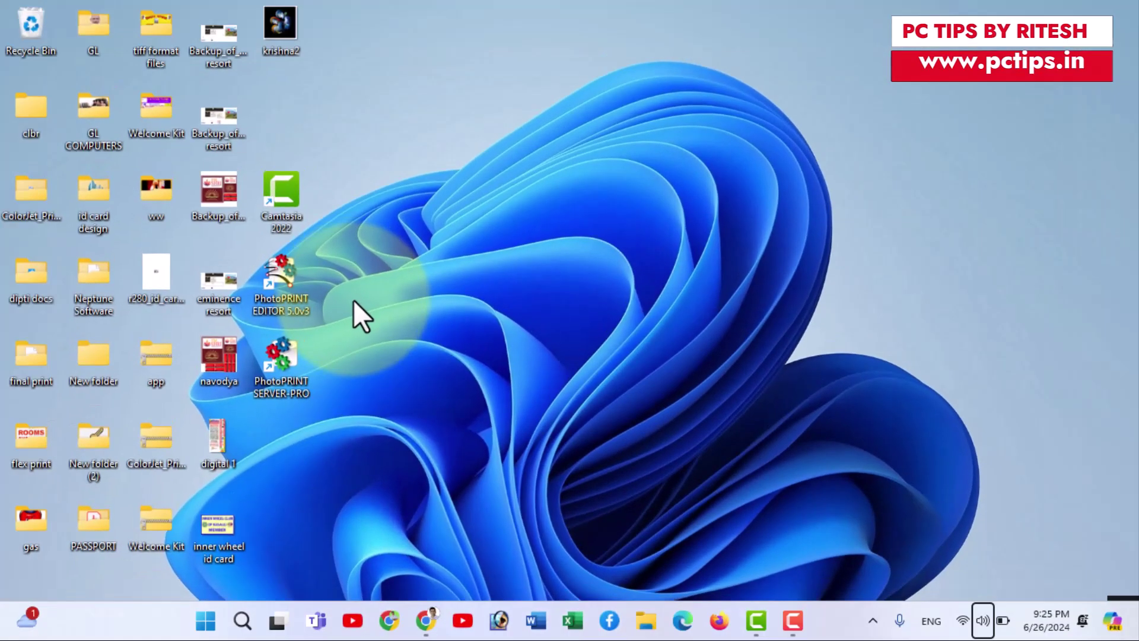
Bring up the Chrome window with the YouTube channel and switch it twice between restored size and maximized.
{"action": "left_click", "coordinate": [426, 620]}
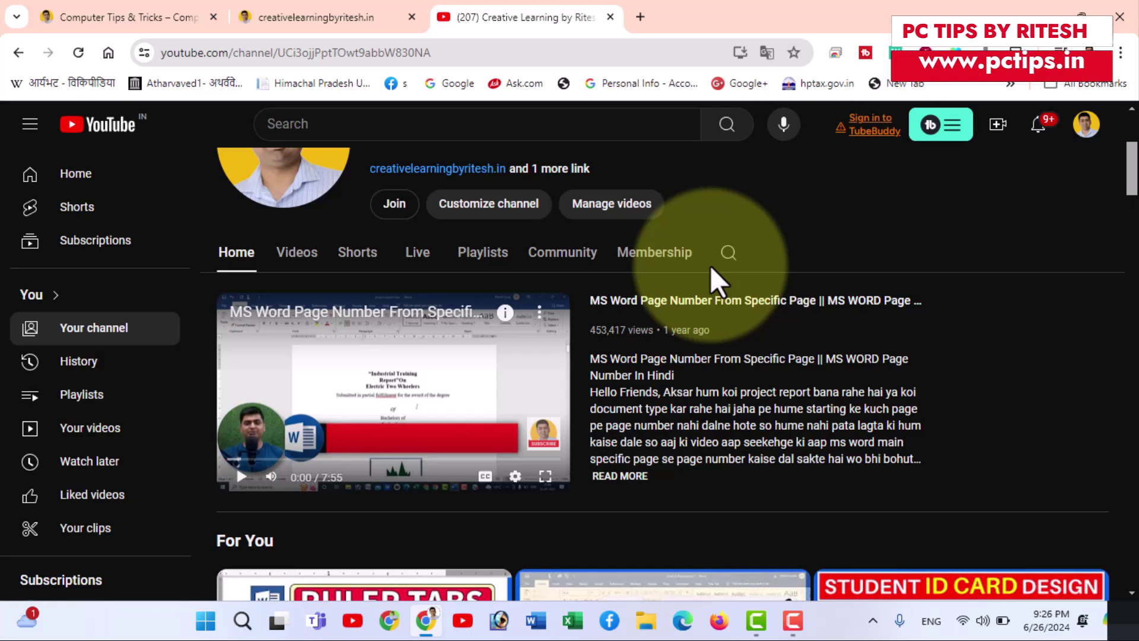
{"action": "key", "text": "super+Down"}
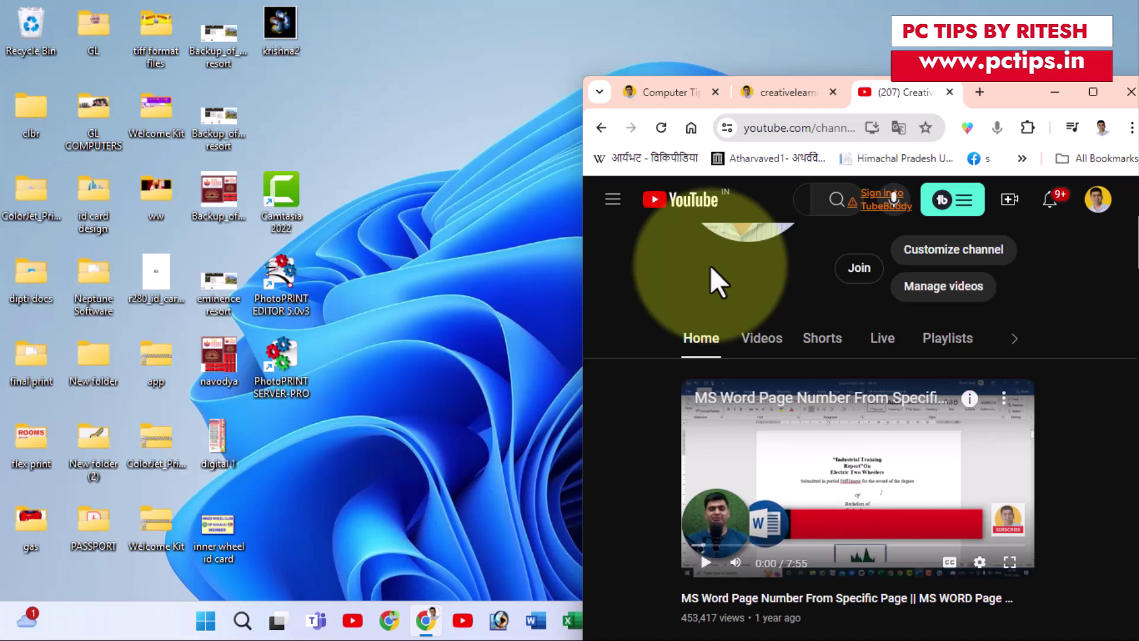
{"action": "key", "text": "super+Up"}
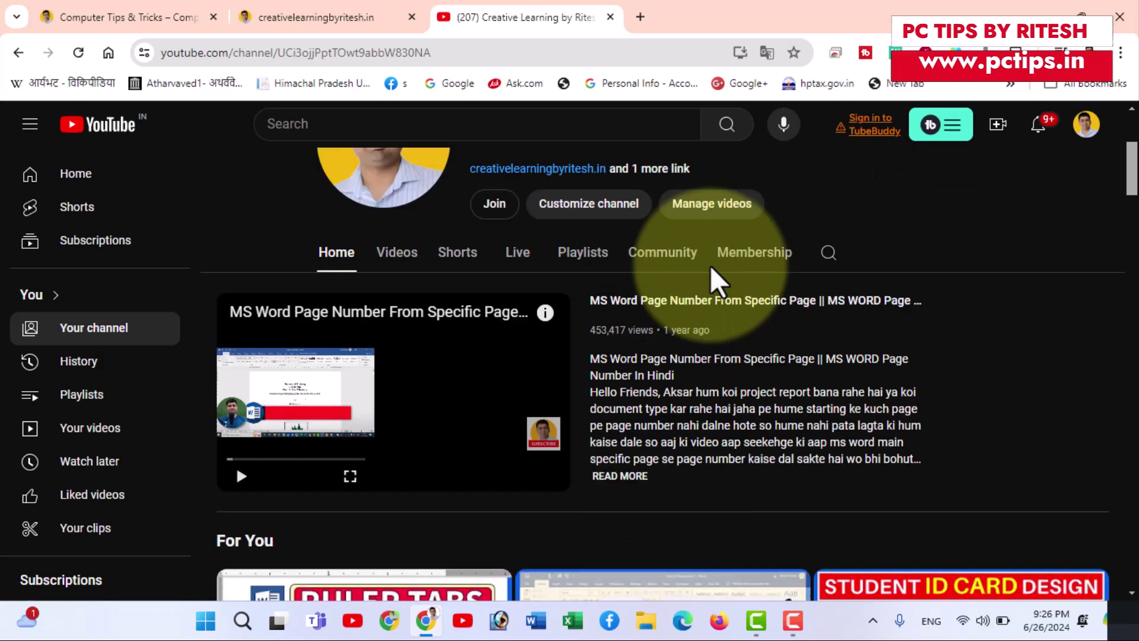
{"action": "key", "text": "super+Down"}
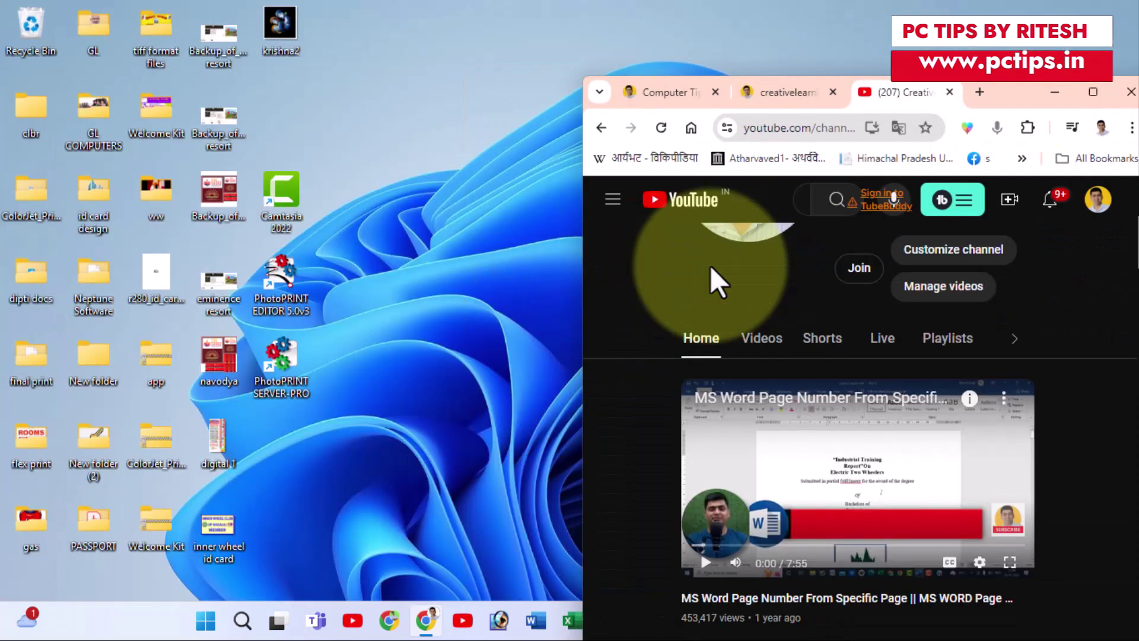
{"action": "key", "text": "super+Up"}
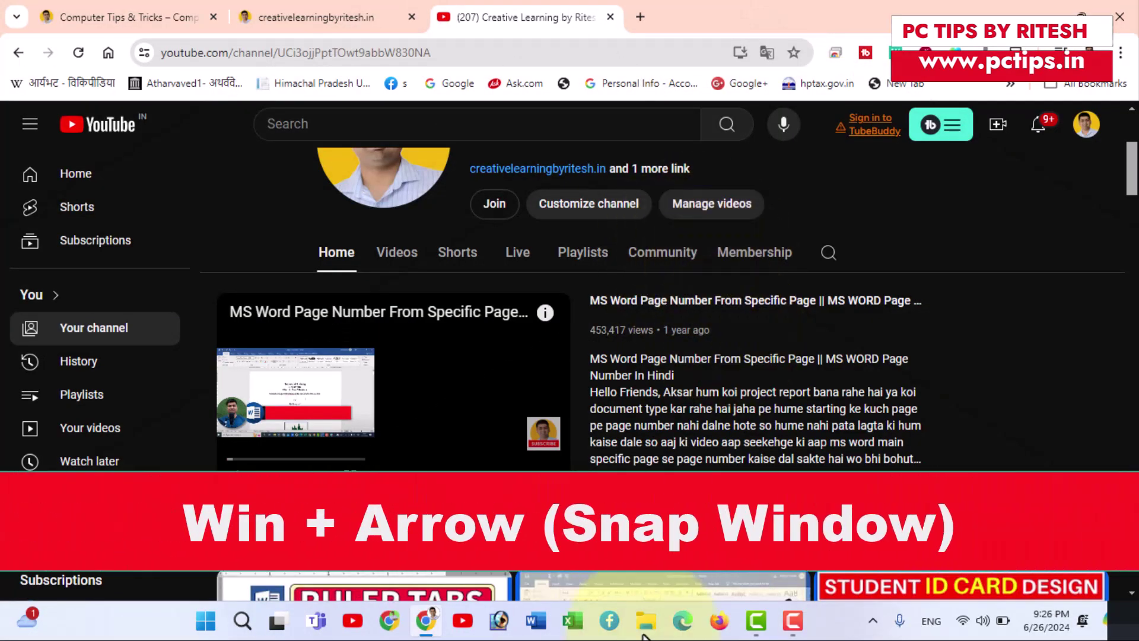
Open Word, return to the Chrome YouTube window, and snap Chrome and Word side by side with Chrome on the left half.
{"action": "left_click", "coordinate": [534, 623]}
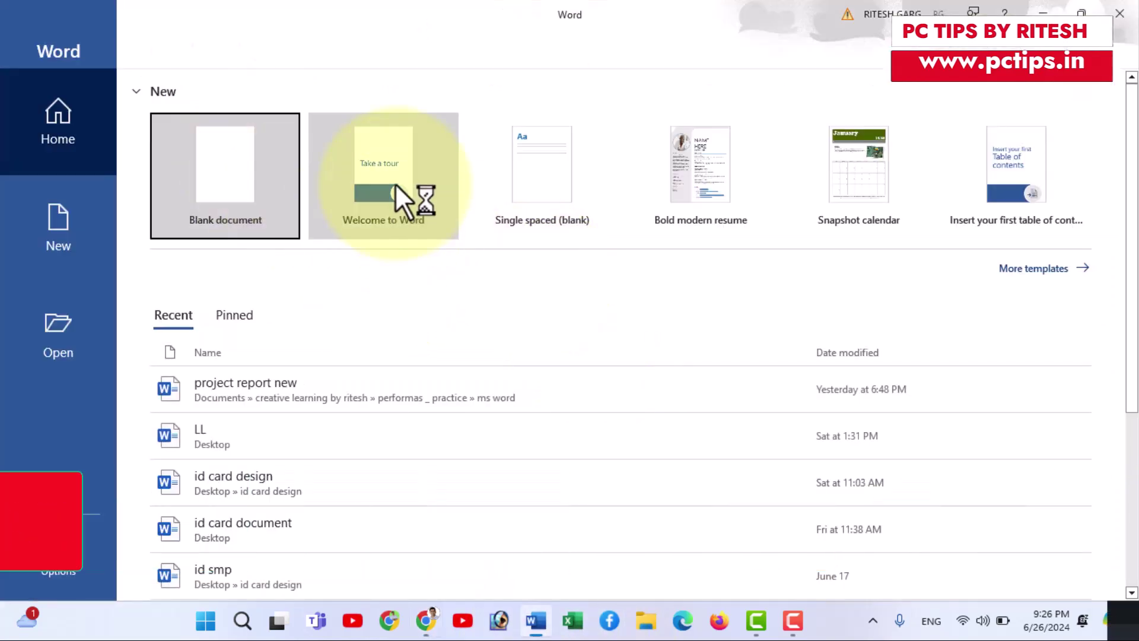
{"action": "left_click", "coordinate": [534, 620]}
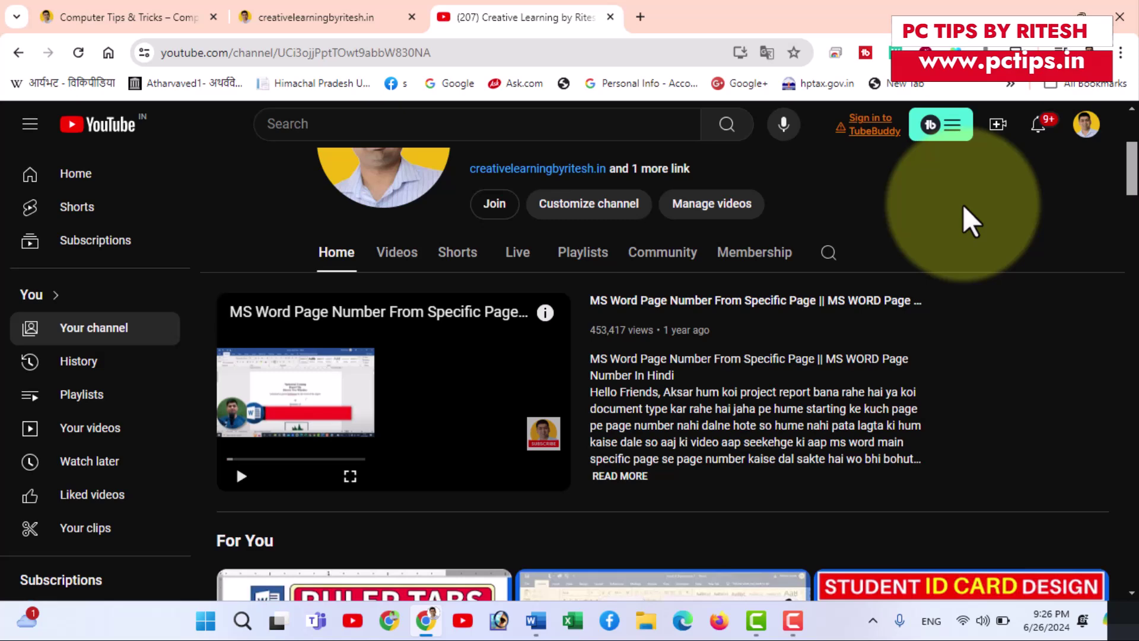
{"action": "key", "text": "super+Left"}
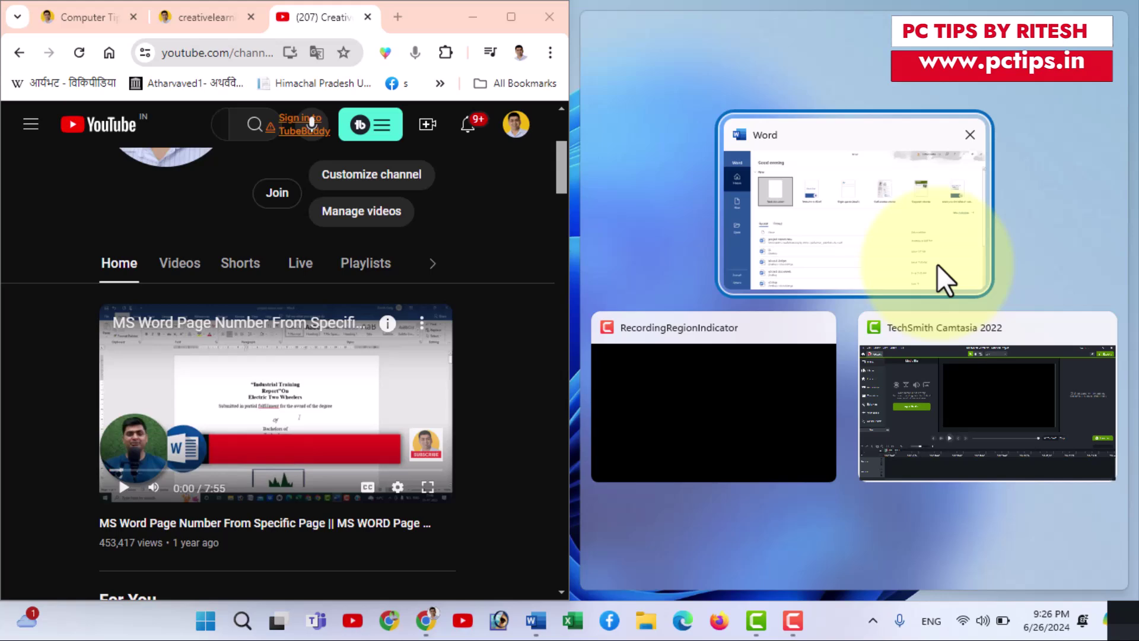
{"action": "left_click", "coordinate": [839, 215]}
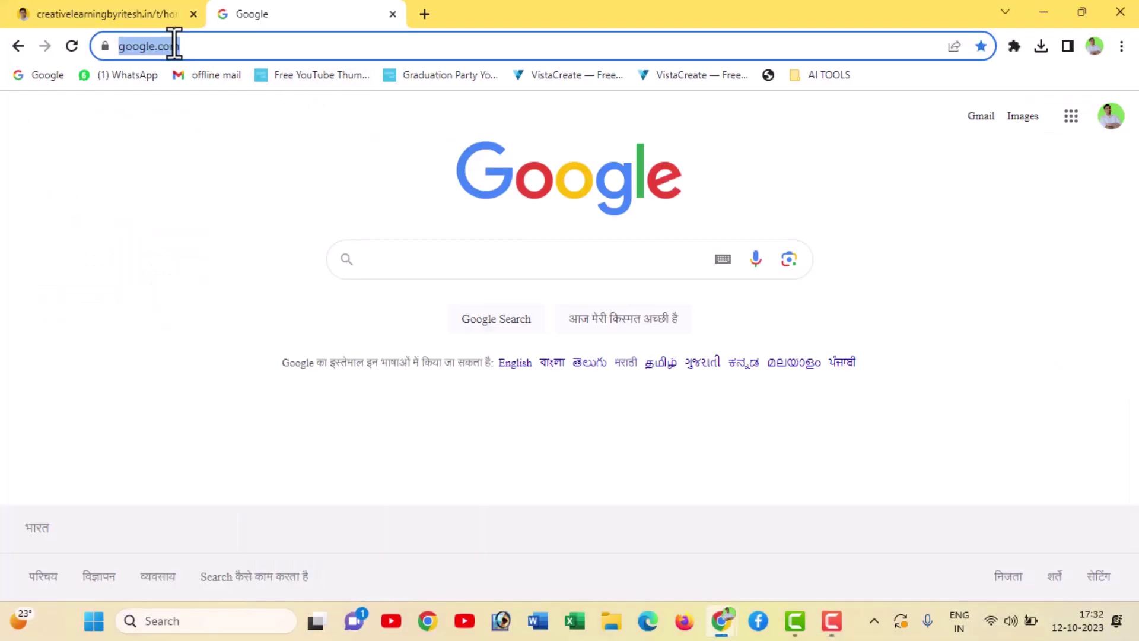
{"action": "type", "text": "www.creativelearningbyritesh.in"}
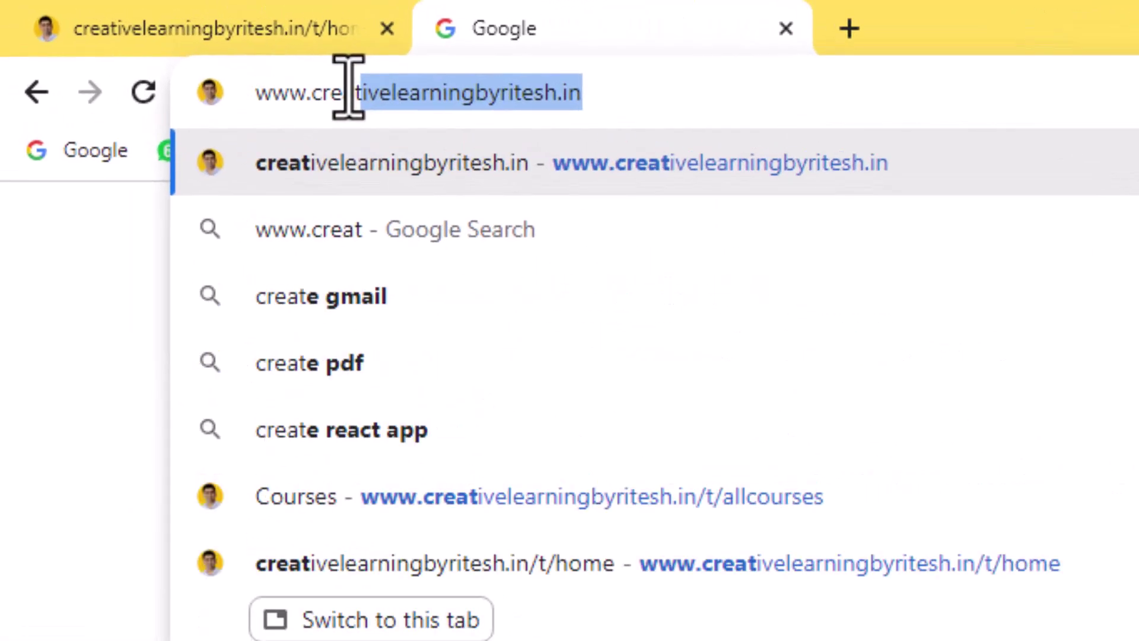
{"action": "key", "text": "Right"}
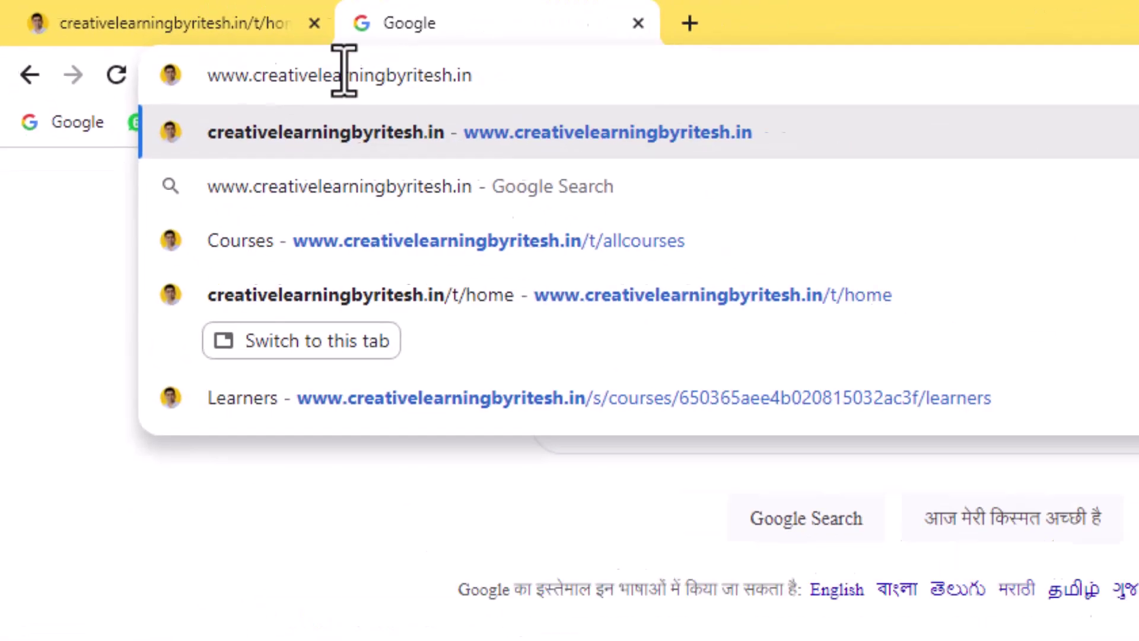
{"action": "key", "text": "Return"}
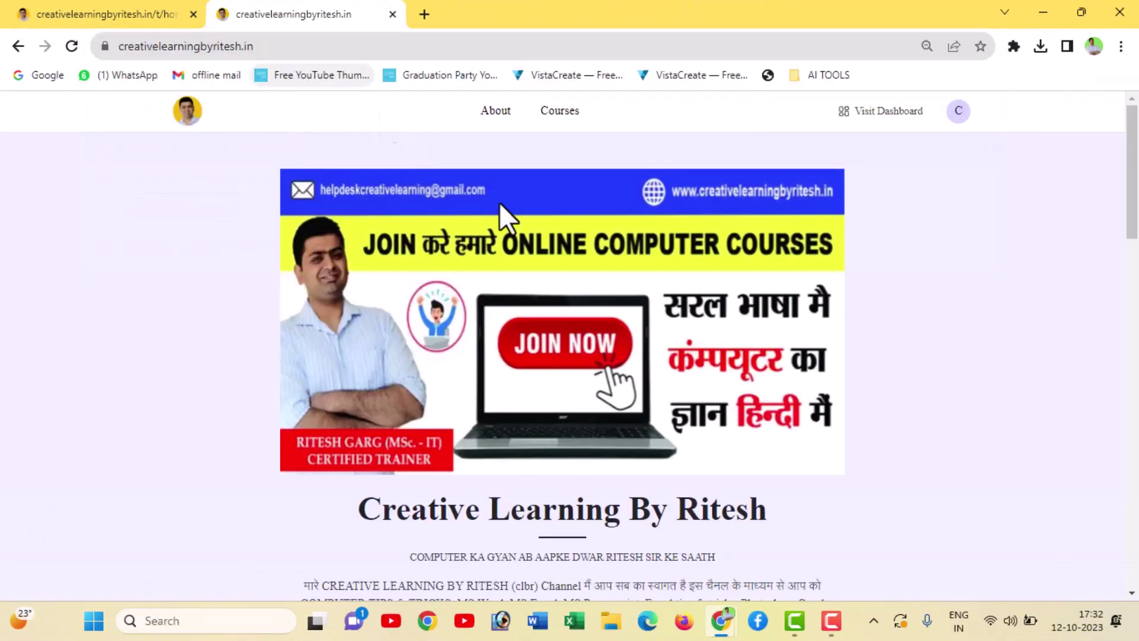
{"action": "scroll", "coordinate": [504, 324], "scroll_direction": "down", "scroll_amount": 10}
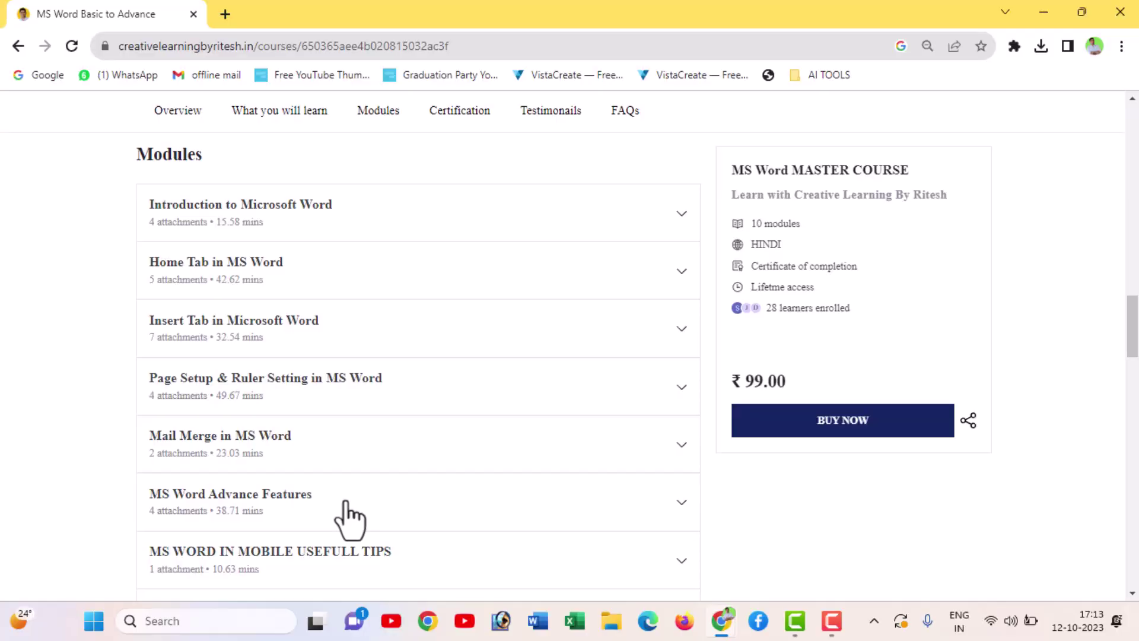
{"action": "scroll", "coordinate": [344, 519], "scroll_direction": "down", "scroll_amount": 5}
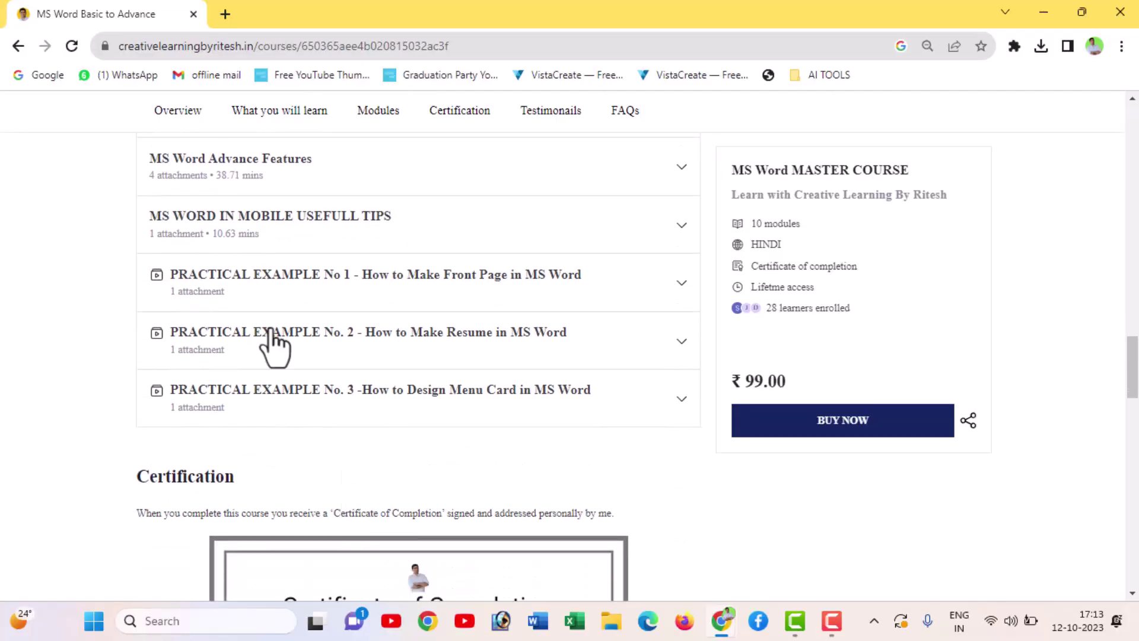
{"action": "scroll", "coordinate": [385, 445], "scroll_direction": "down", "scroll_amount": 2}
{"action": "scroll", "coordinate": [386, 439], "scroll_direction": "down", "scroll_amount": 3}
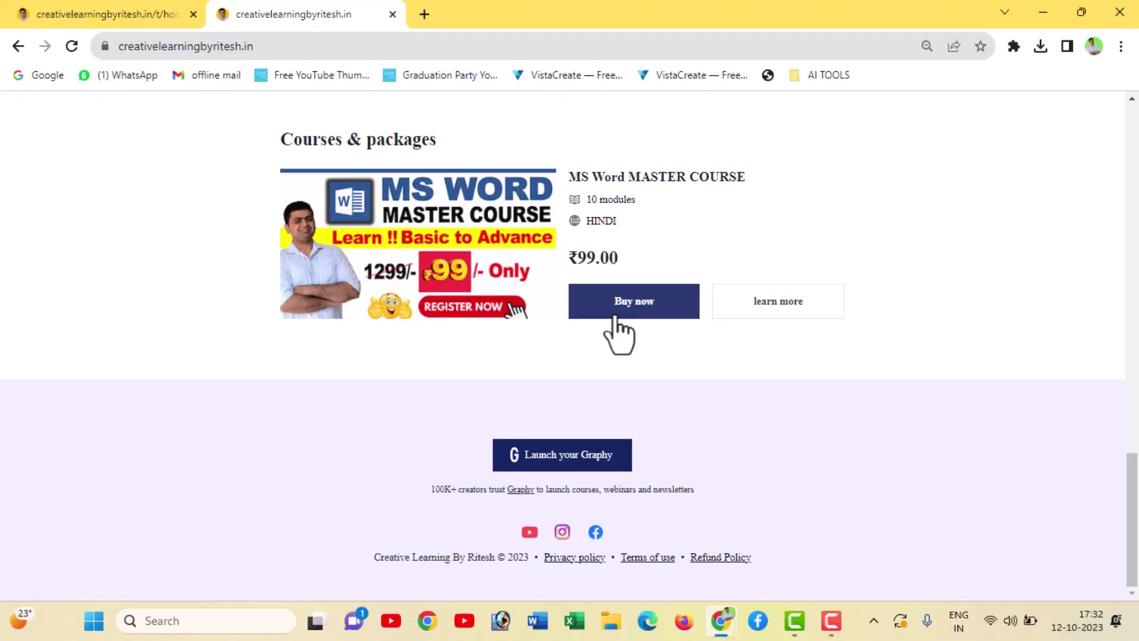
{"action": "left_click", "coordinate": [611, 330]}
{"action": "left_click", "coordinate": [819, 472]}
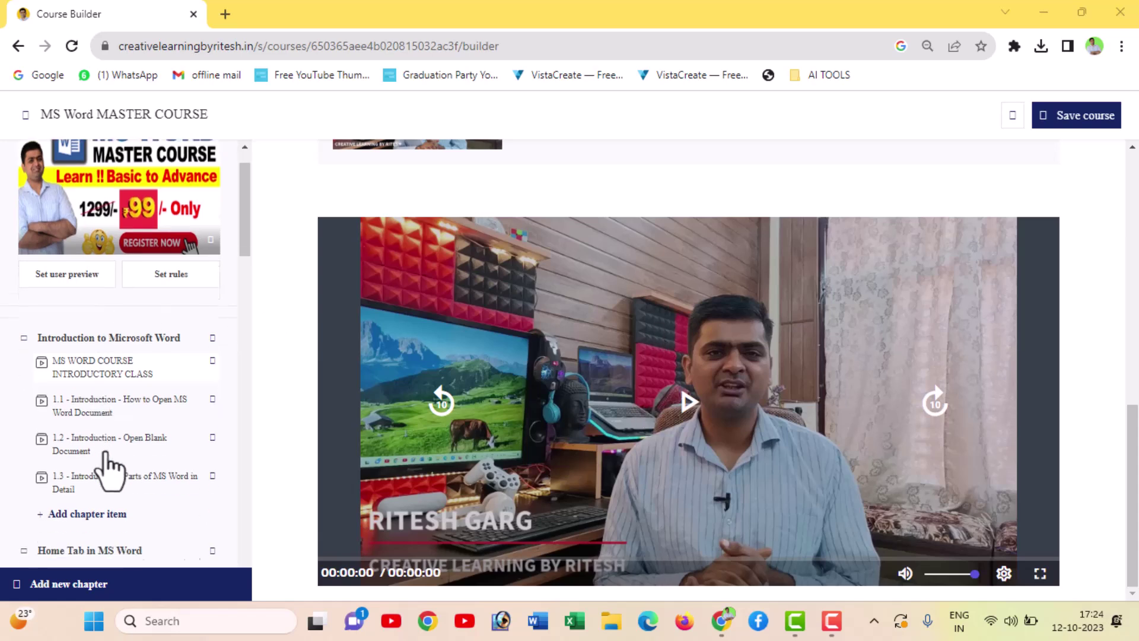
Look through the MS Word MASTER COURSE chapters, module list and certification section.
{"action": "scroll", "coordinate": [107, 466], "scroll_direction": "down", "scroll_amount": 6}
{"action": "scroll", "coordinate": [107, 465], "scroll_direction": "down", "scroll_amount": 9}
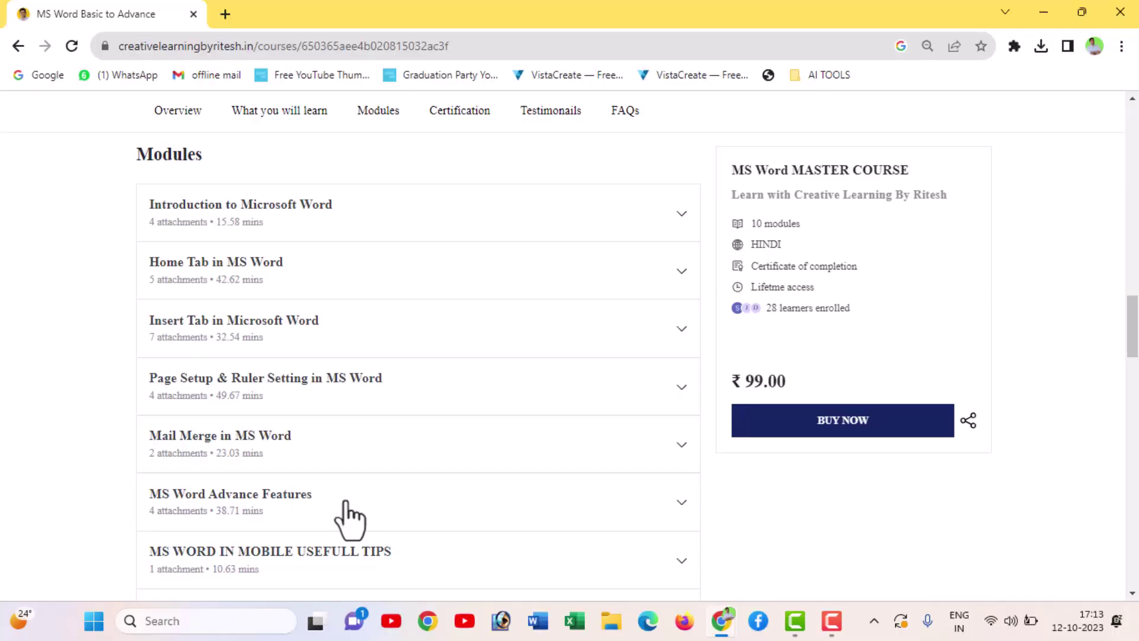
{"action": "scroll", "coordinate": [348, 518], "scroll_direction": "down", "scroll_amount": 6}
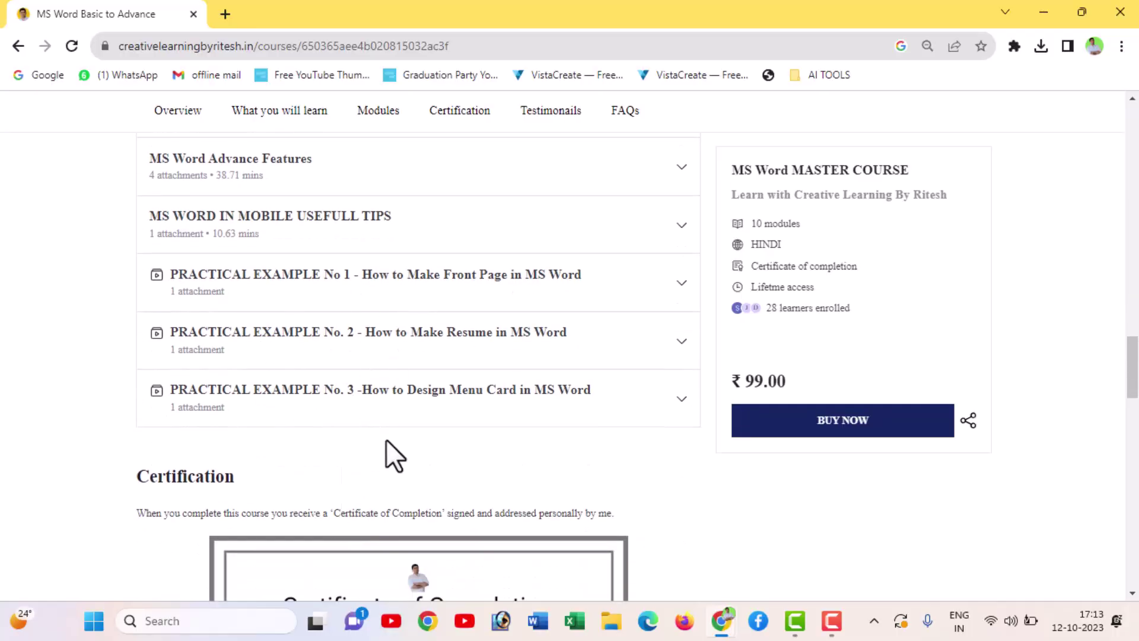
{"action": "scroll", "coordinate": [385, 442], "scroll_direction": "down", "scroll_amount": 3}
{"action": "scroll", "coordinate": [385, 439], "scroll_direction": "down", "scroll_amount": 2}
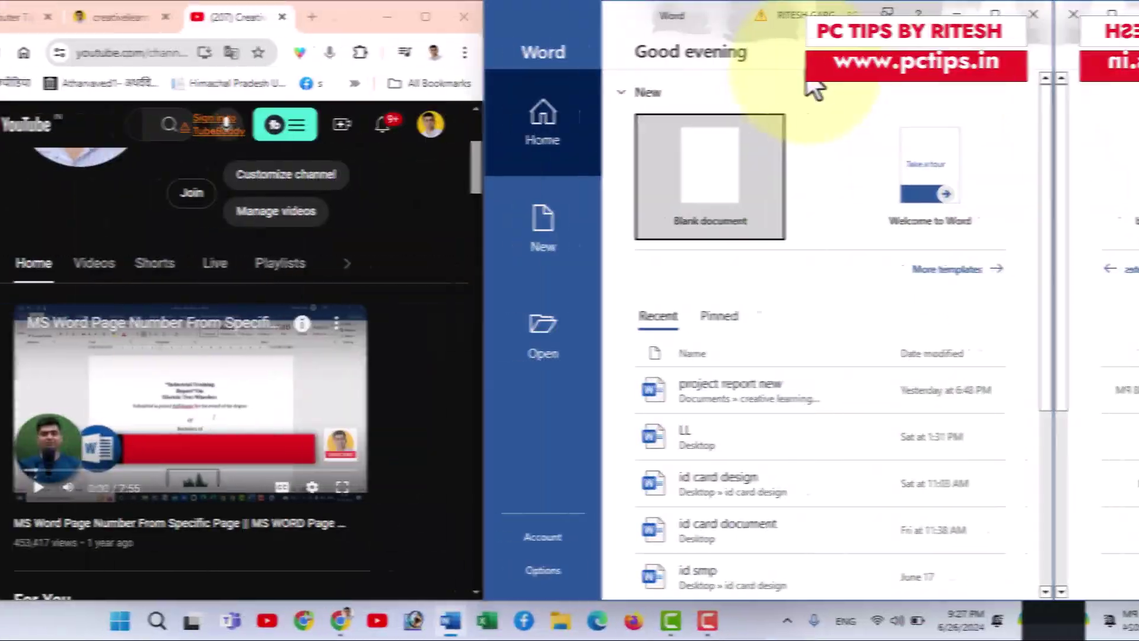
Show the desktop and search Windows for "word", look over the results, and dismiss the search.
{"action": "key", "text": "super"}
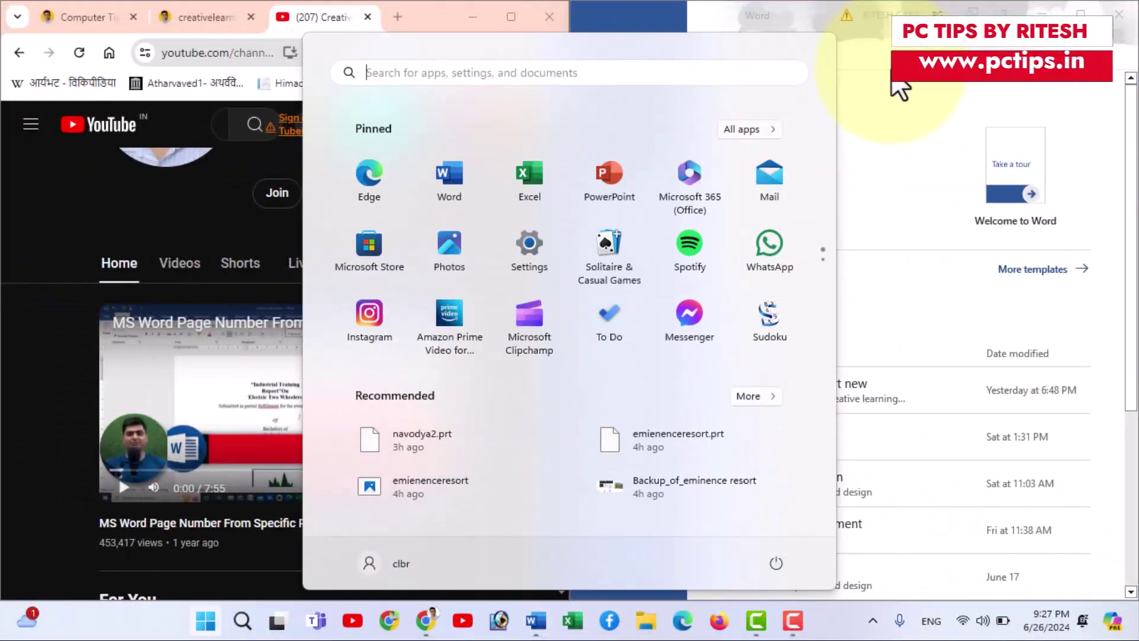
{"action": "key", "text": "super+d"}
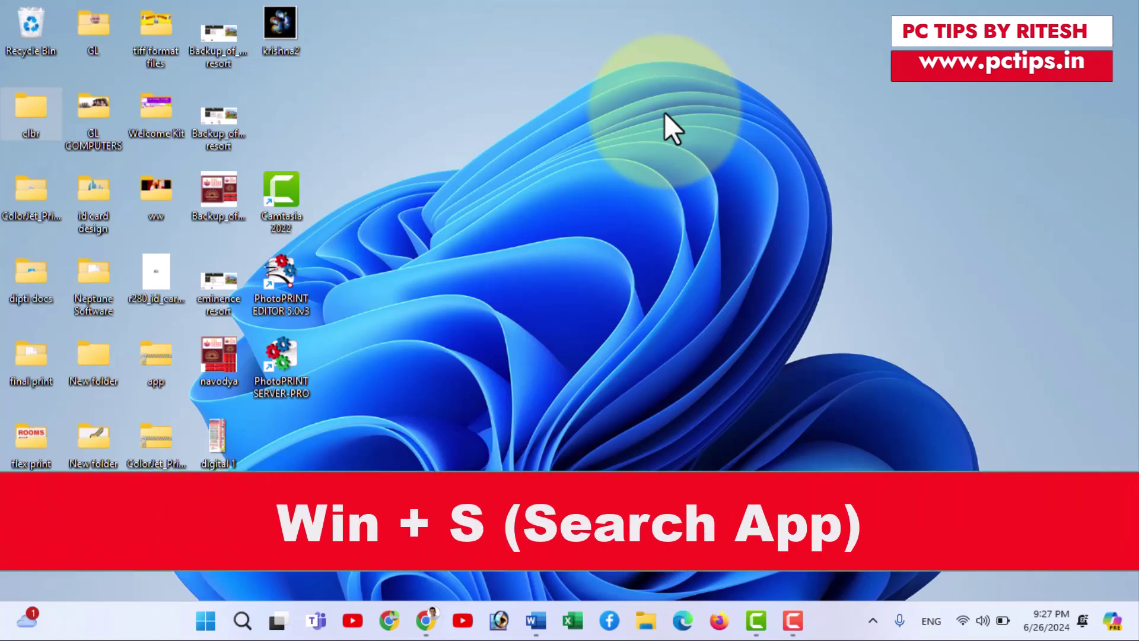
{"action": "key", "text": "super+s"}
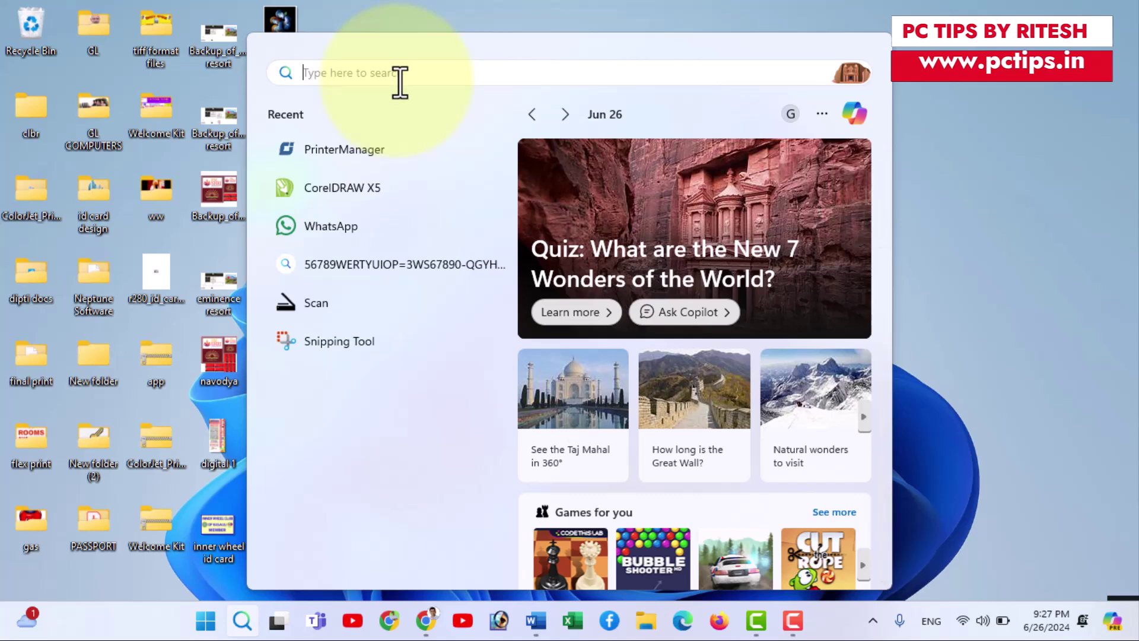
{"action": "type", "text": "word"}
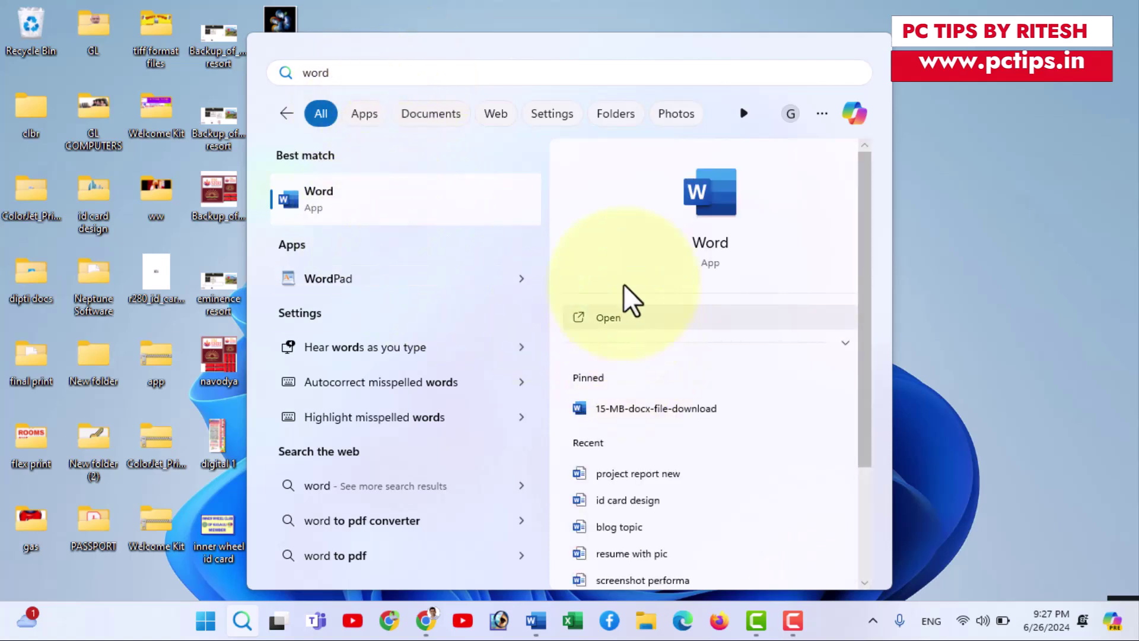
{"action": "scroll", "coordinate": [623, 433], "scroll_direction": "down", "scroll_amount": 3}
{"action": "scroll", "coordinate": [649, 468], "scroll_direction": "up", "scroll_amount": 3}
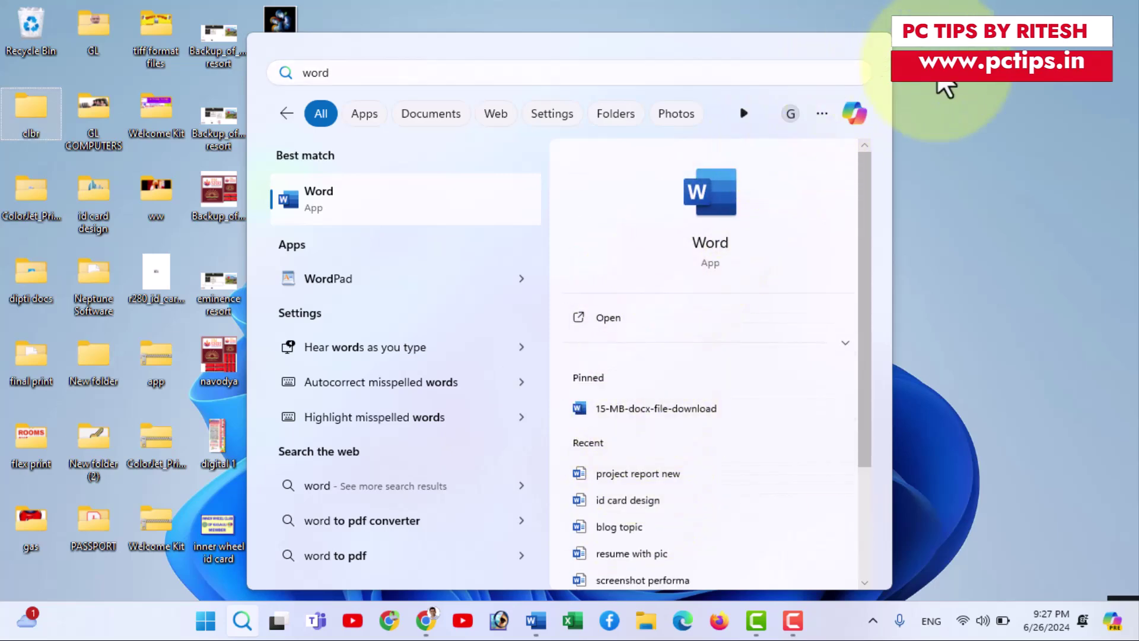
{"action": "left_click", "coordinate": [944, 86]}
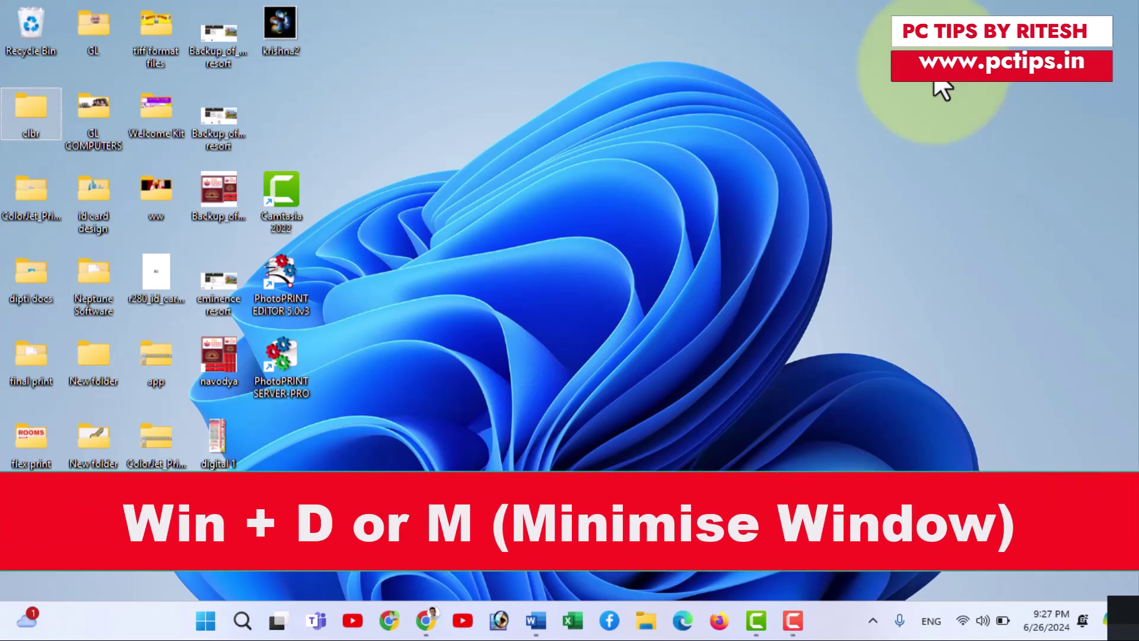
Bring back the Chrome and Word windows, maximize and restore Word, and place it overlapping the snapped Chrome window.
{"action": "left_click", "coordinate": [426, 620]}
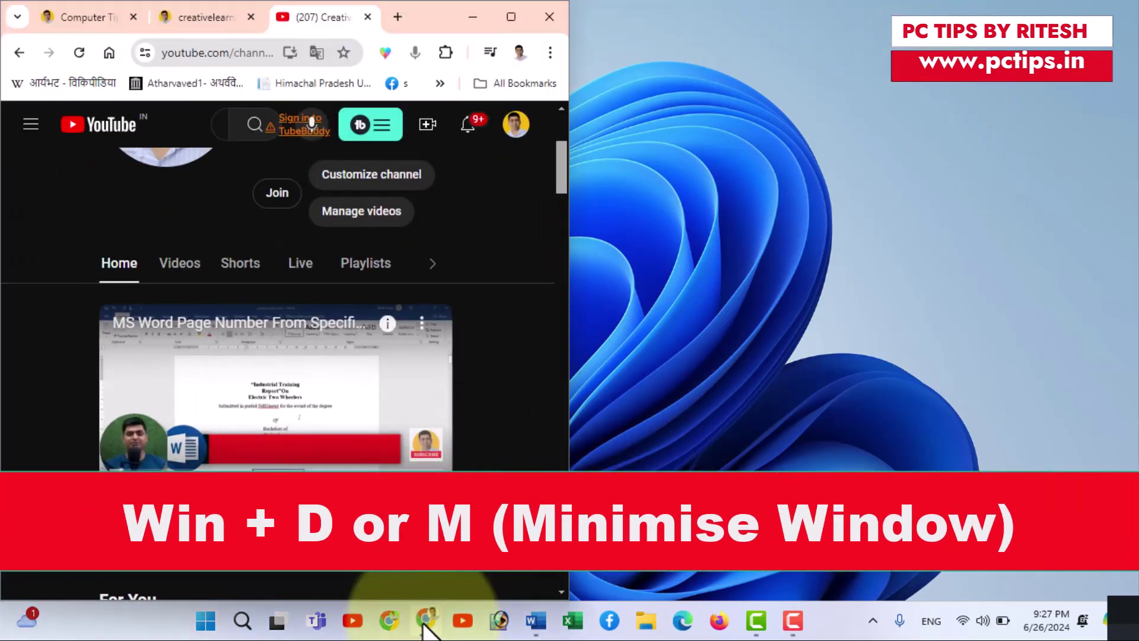
{"action": "left_click", "coordinate": [525, 617]}
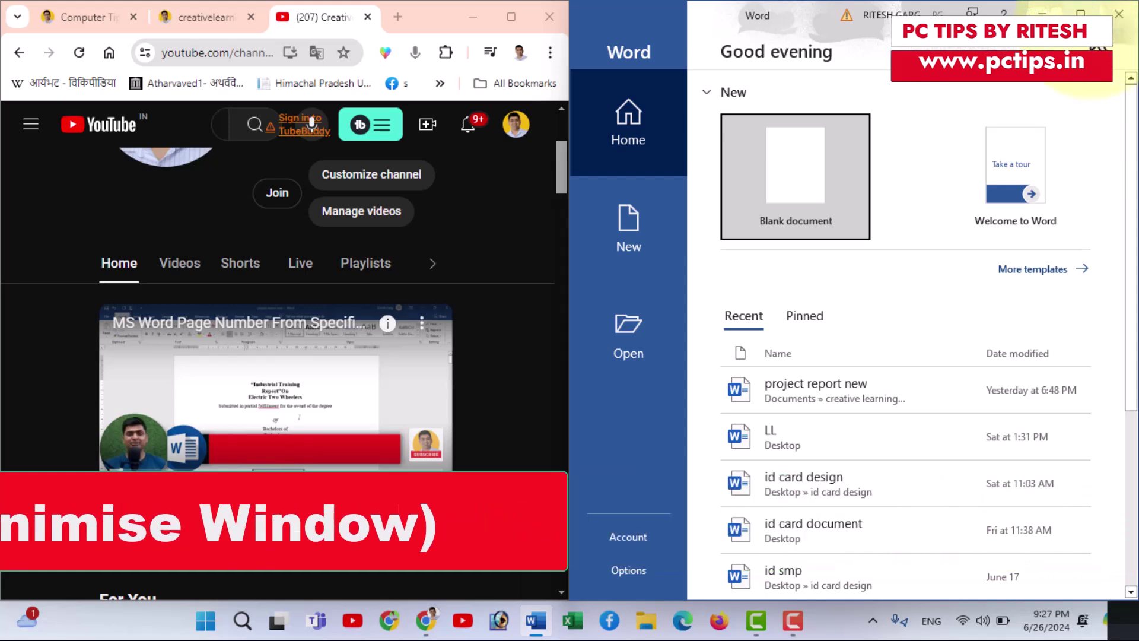
{"action": "left_click", "coordinate": [1081, 14]}
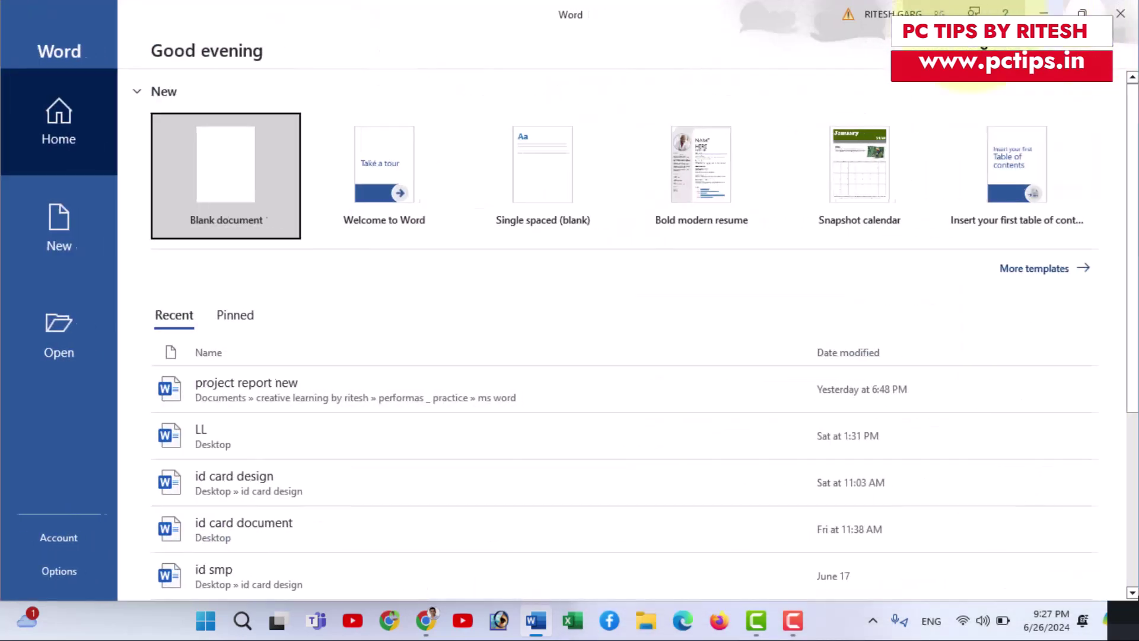
{"action": "left_click", "coordinate": [752, 36]}
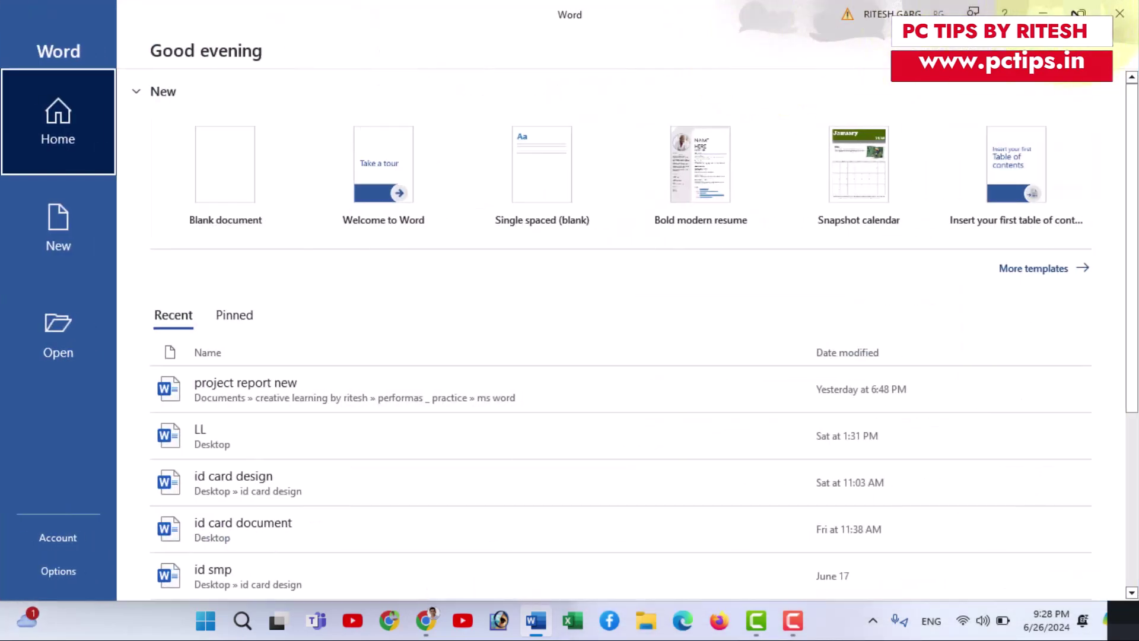
{"action": "left_click", "coordinate": [1081, 15]}
{"action": "left_click_drag", "start_coordinate": [355, 23], "coordinate": [731, 127]}
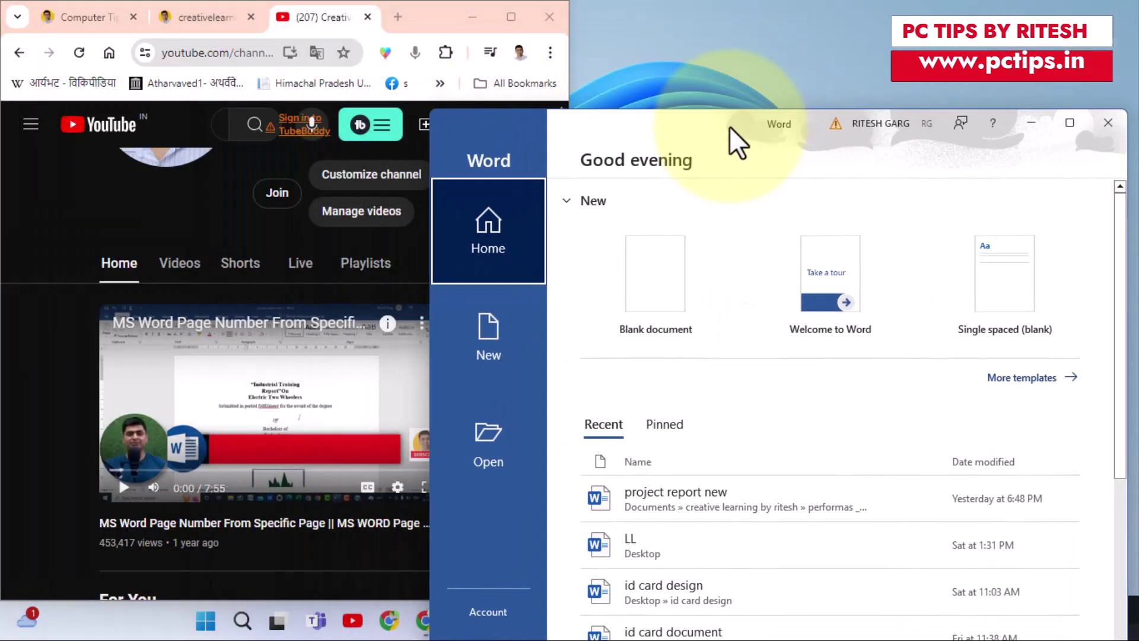
Minimize all windows to the desktop, bring them back, and minimize them all again.
{"action": "key", "text": "super+d"}
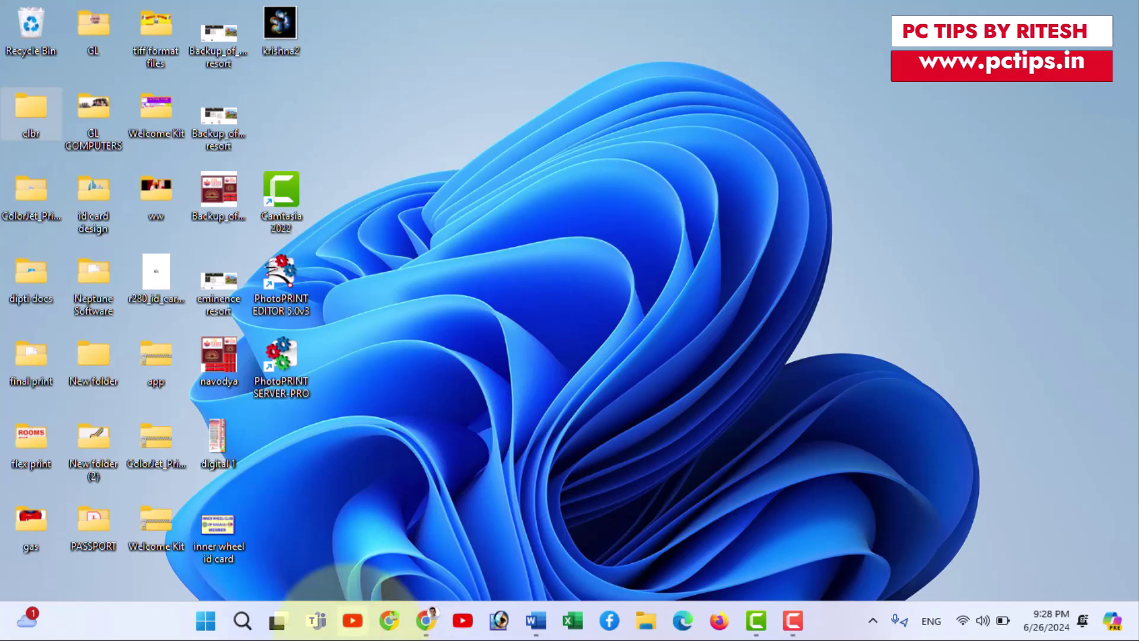
{"action": "key", "text": "super+d"}
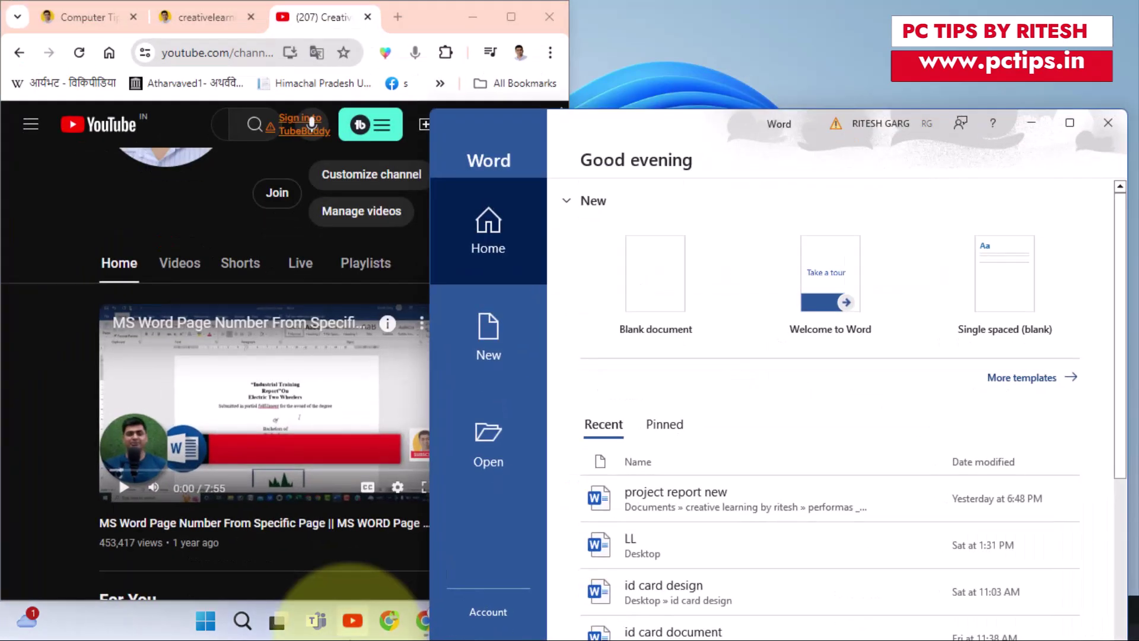
{"action": "key", "text": "super+d"}
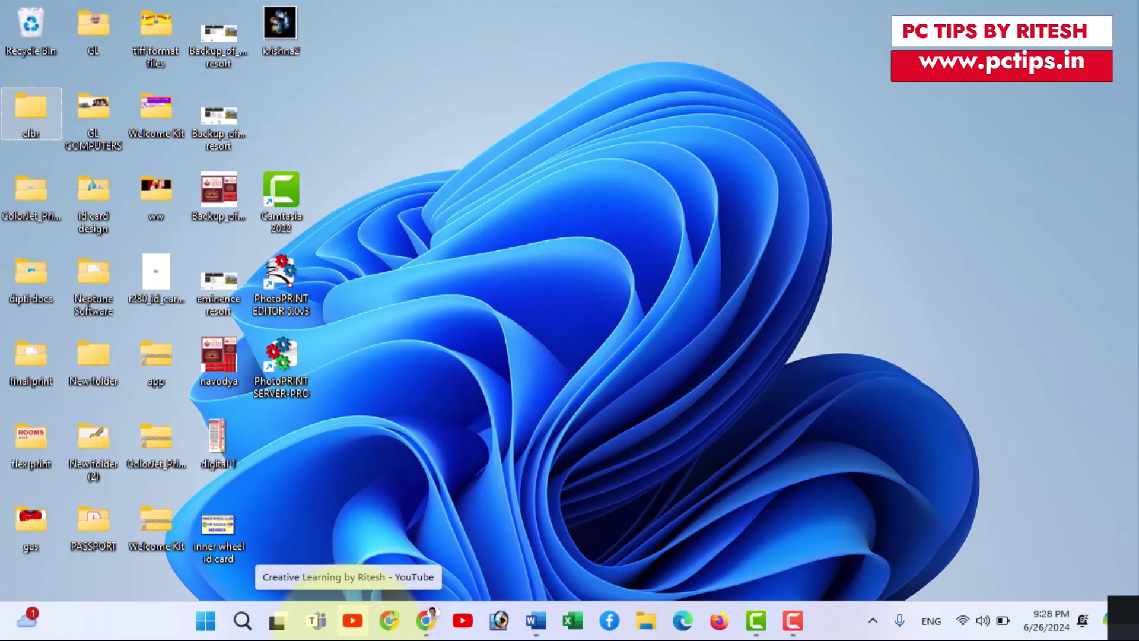
Lock the computer and return from the lock screen to the desktop.
{"action": "key", "text": "super+l"}
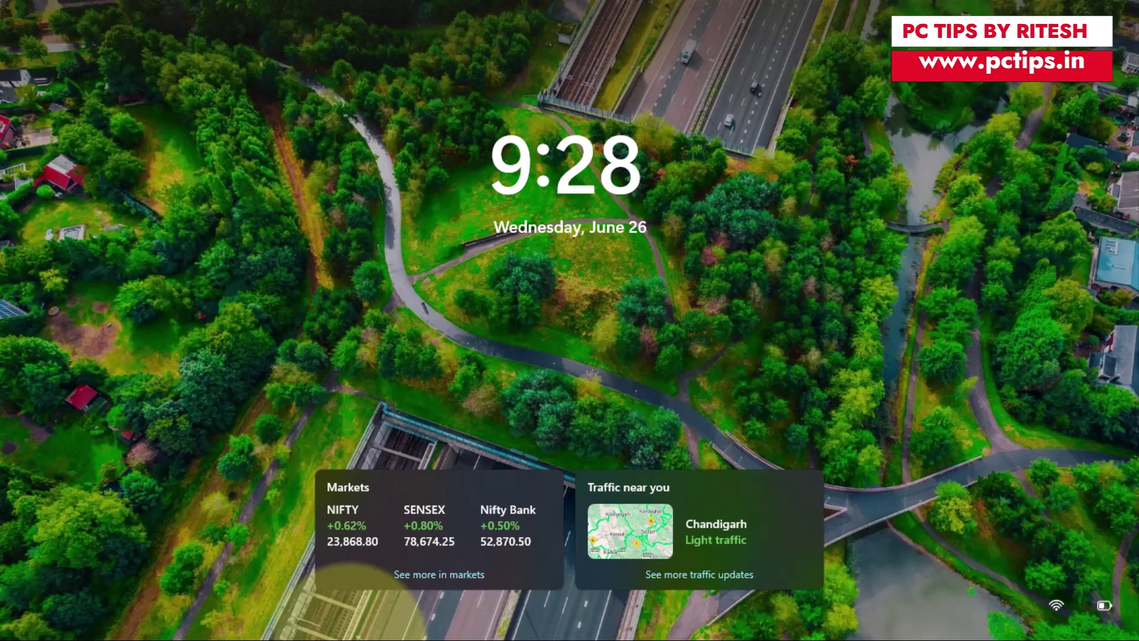
{"action": "left_click", "coordinate": [569, 273]}
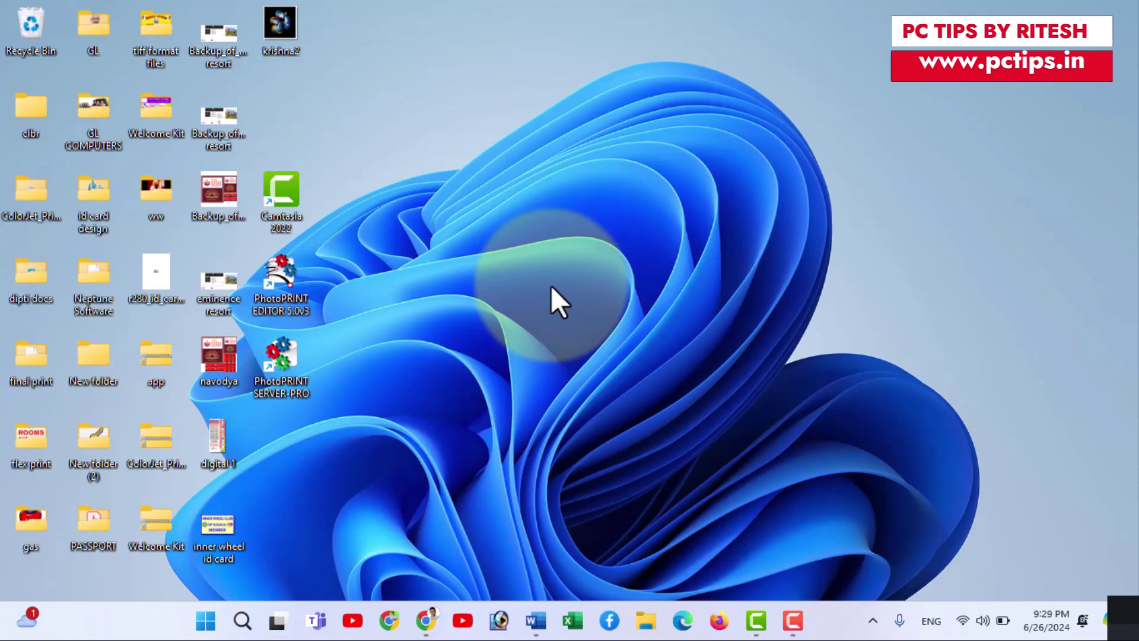
Show all open windows in Task View and move the selection among them, stopping on the Camtasia Crash Report window.
{"action": "key", "text": "super+Tab"}
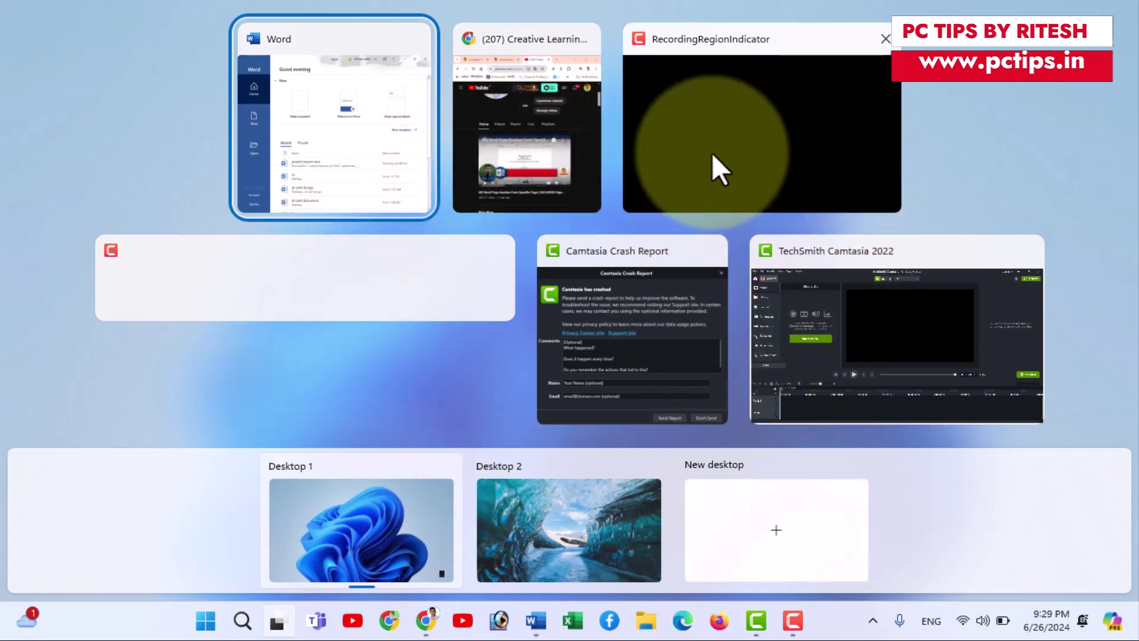
{"action": "key", "text": "Down"}
{"action": "key", "text": "Left"}
{"action": "key", "text": "Right"}
{"action": "key", "text": "Right"}
{"action": "key", "text": "Right"}
{"action": "key", "text": "Right"}
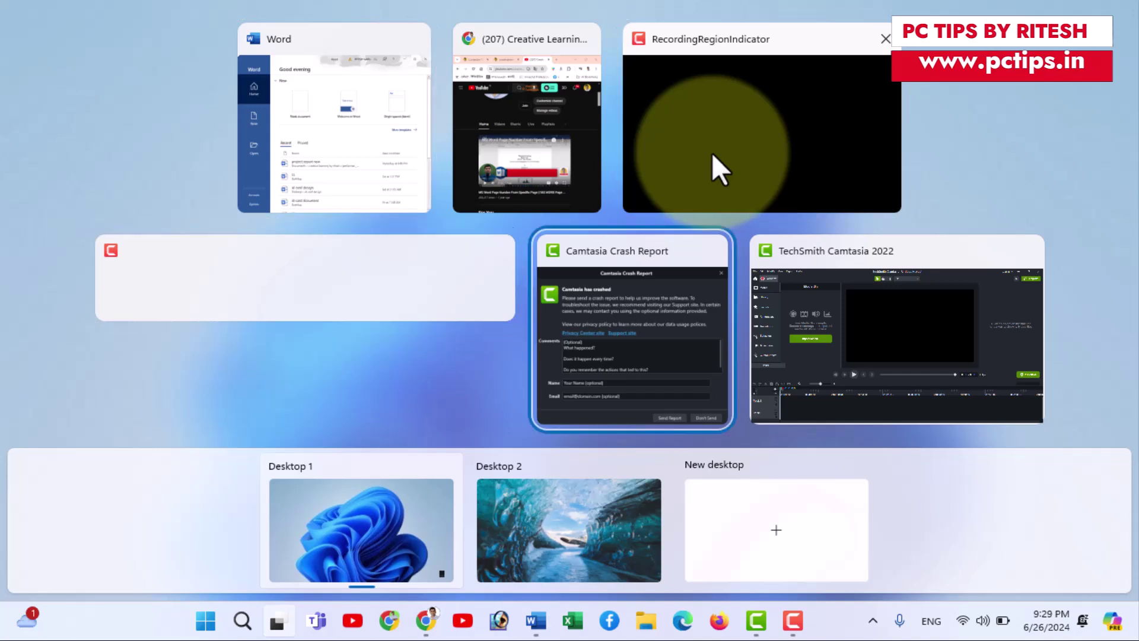
{"action": "key", "text": "Left"}
{"action": "key", "text": "Left"}
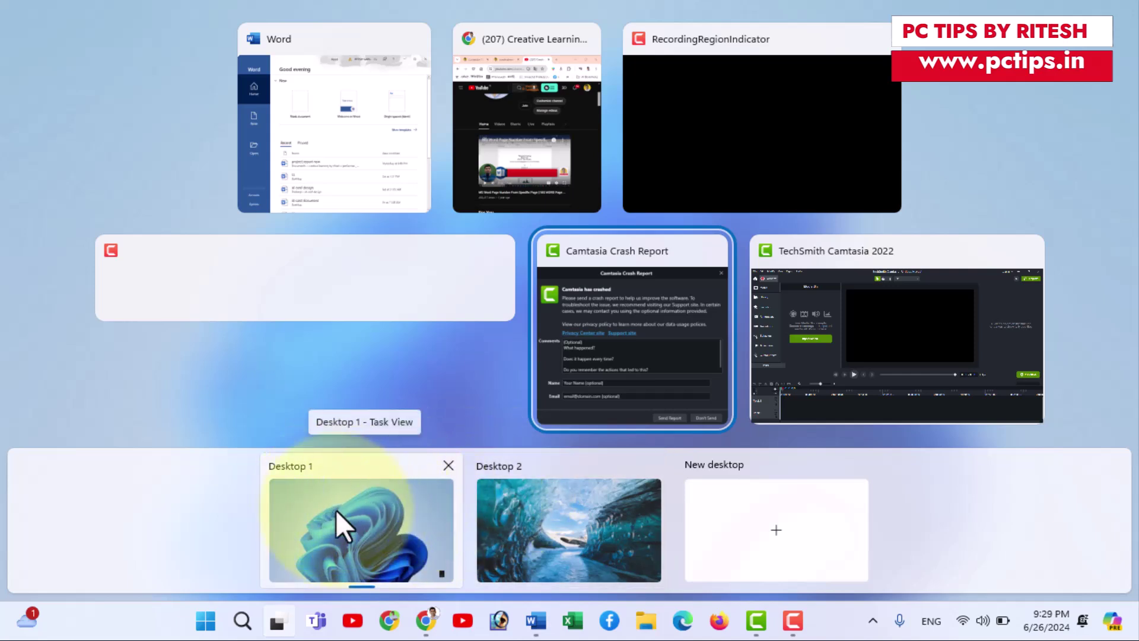
Switch to the virtual desktop Desktop 2 and leave Task View.
{"action": "mouse_move", "coordinate": [535, 528]}
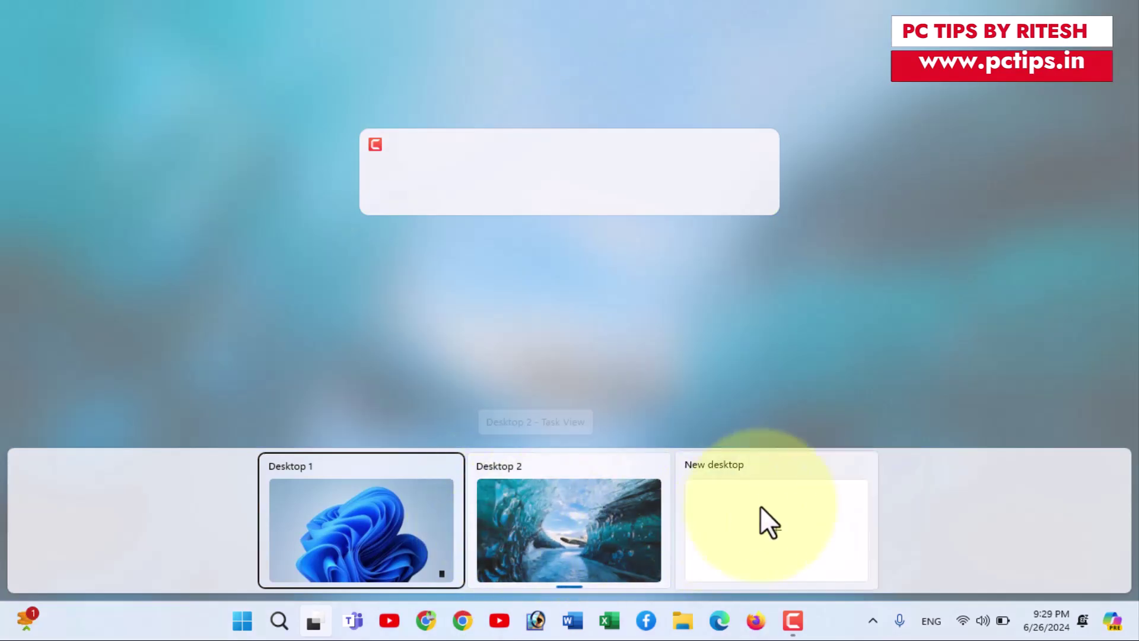
{"action": "left_click", "coordinate": [838, 350]}
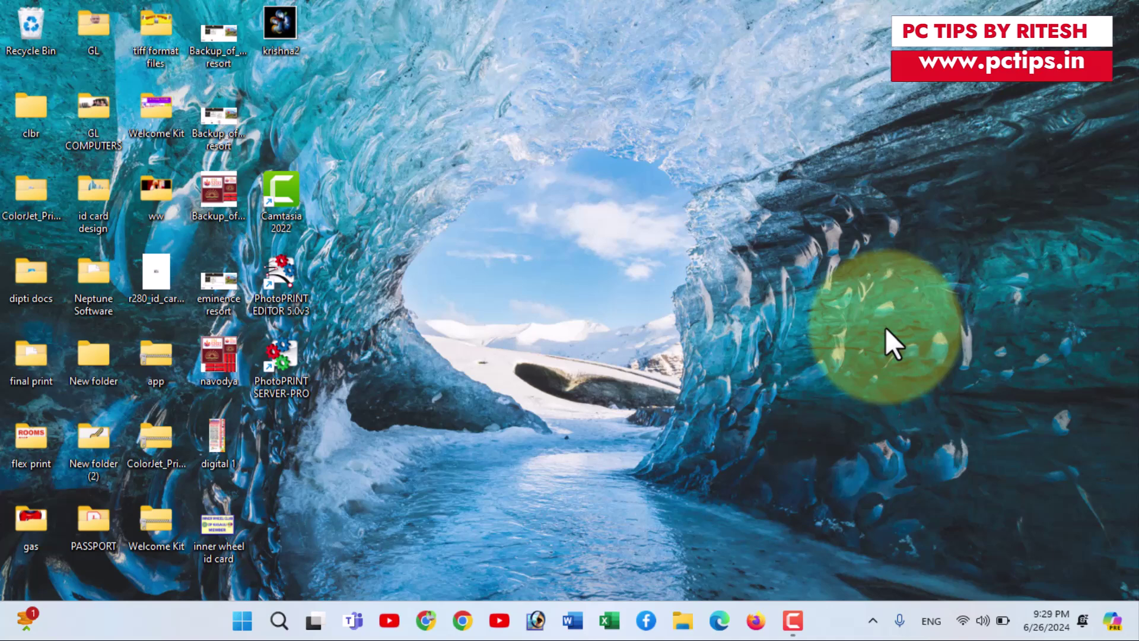
Switch back to the virtual desktop Desktop 1 from Task View.
{"action": "key", "text": "super+Tab"}
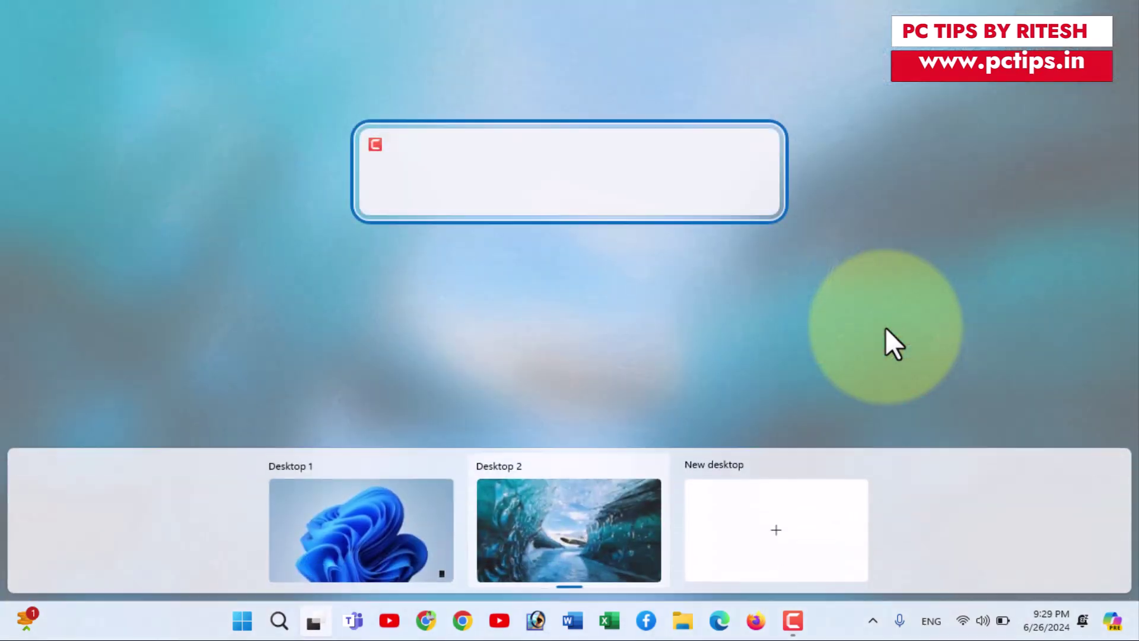
{"action": "left_click", "coordinate": [381, 514]}
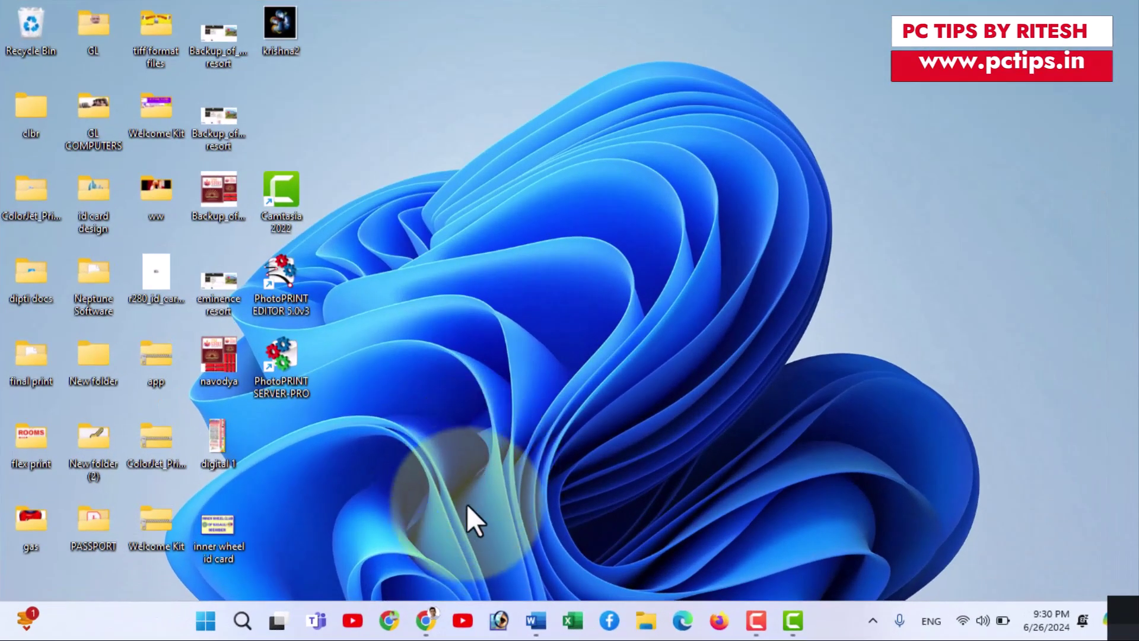
Bring up the Chrome window maximized and open the CUSTOM WATERMARK IN MS WORD article on pctips.in.
{"action": "left_click", "coordinate": [427, 618]}
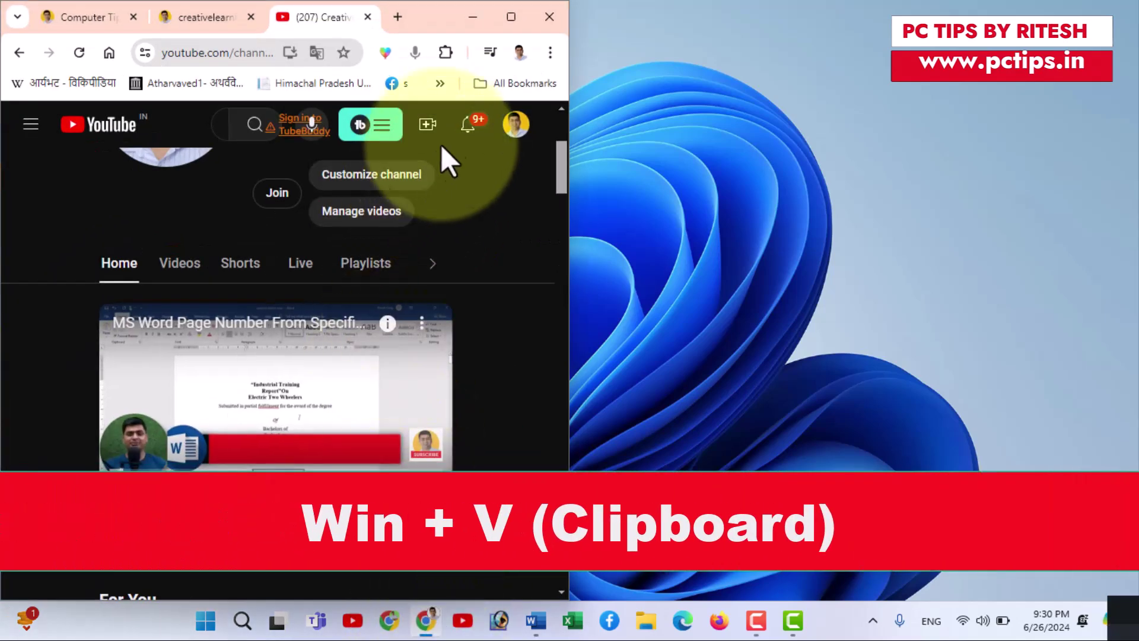
{"action": "left_click", "coordinate": [510, 17]}
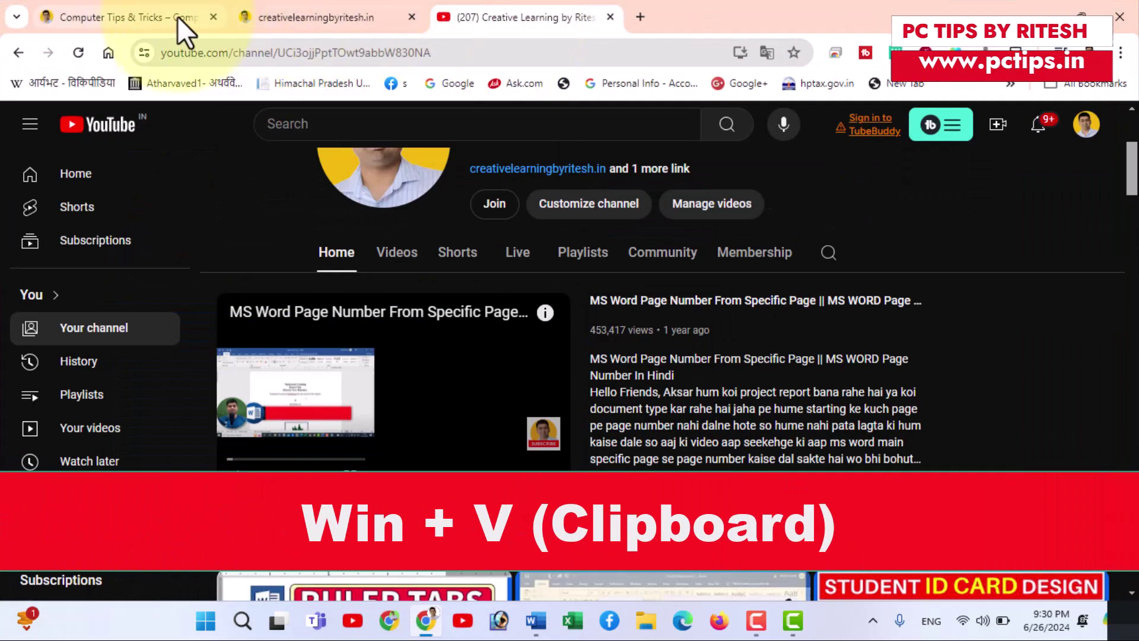
{"action": "left_click", "coordinate": [172, 16]}
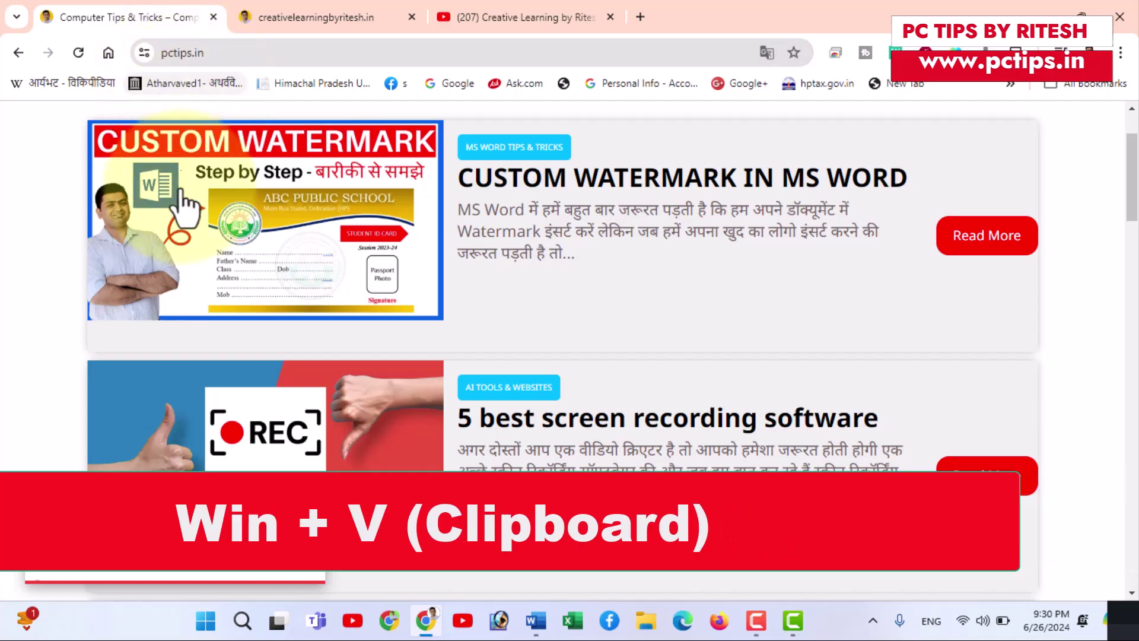
{"action": "scroll", "coordinate": [659, 301], "scroll_direction": "down", "scroll_amount": 10}
{"action": "scroll", "coordinate": [651, 362], "scroll_direction": "up", "scroll_amount": 10}
{"action": "left_click", "coordinate": [508, 270]}
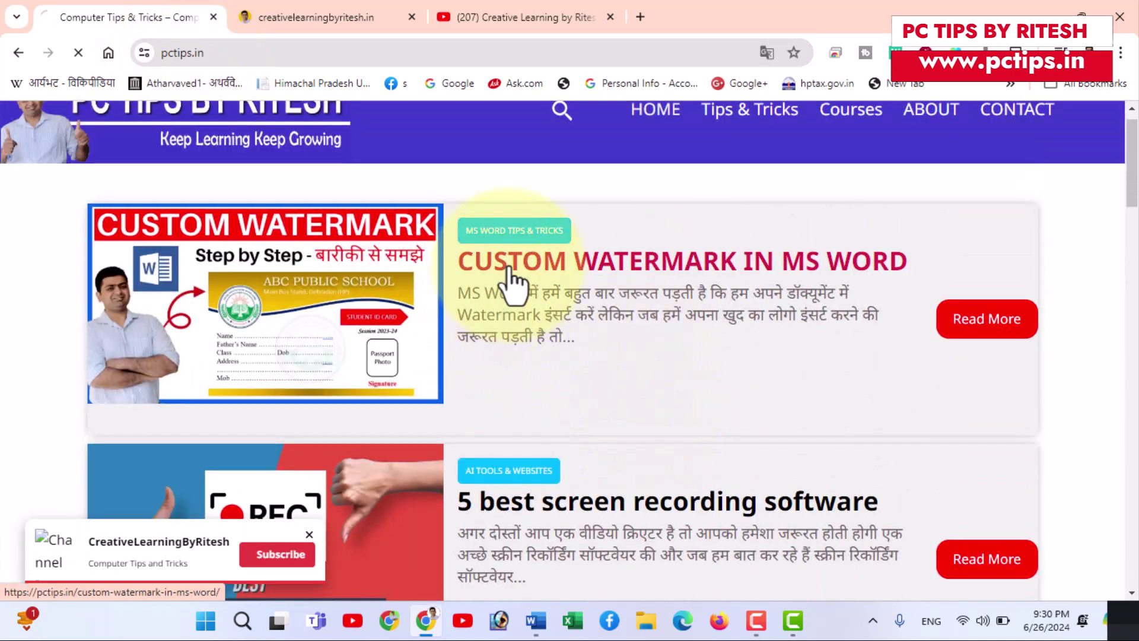
Copy three separate article passages: the MS Word introduction, the CUSTOM WATERMARK heading through "Student ID", and the bullet on selecting a logo or picture.
{"action": "scroll", "coordinate": [514, 362], "scroll_direction": "down", "scroll_amount": 13}
{"action": "scroll", "coordinate": [514, 362], "scroll_direction": "up", "scroll_amount": 4}
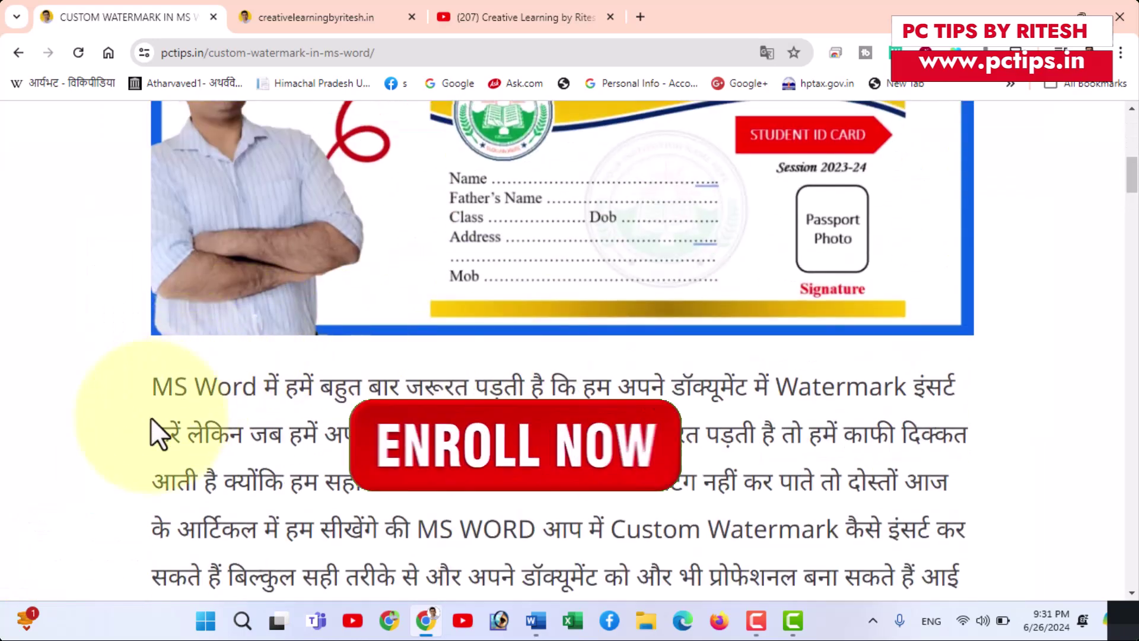
{"action": "left_click_drag", "start_coordinate": [153, 386], "coordinate": [389, 285]}
{"action": "scroll", "coordinate": [291, 356], "scroll_direction": "down", "scroll_amount": 4}
{"action": "scroll", "coordinate": [407, 318], "scroll_direction": "down", "scroll_amount": 8}
{"action": "scroll", "coordinate": [402, 330], "scroll_direction": "down", "scroll_amount": 4}
{"action": "left_click_drag", "start_coordinate": [152, 216], "coordinate": [678, 283]}
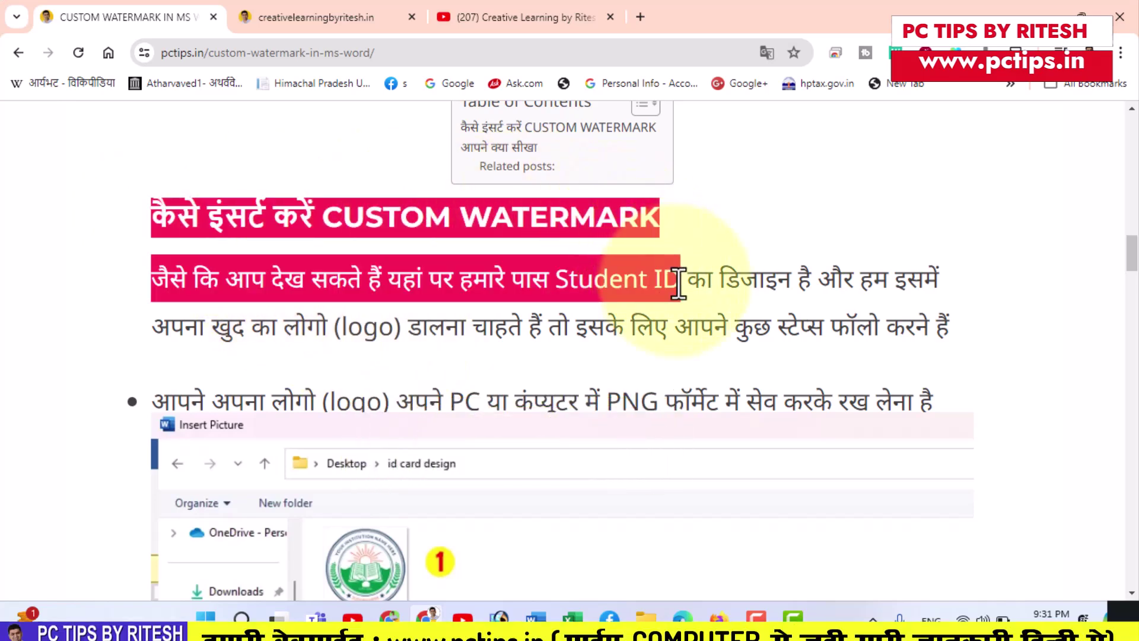
{"action": "scroll", "coordinate": [605, 386], "scroll_direction": "down", "scroll_amount": 10}
{"action": "scroll", "coordinate": [574, 394], "scroll_direction": "down", "scroll_amount": 15}
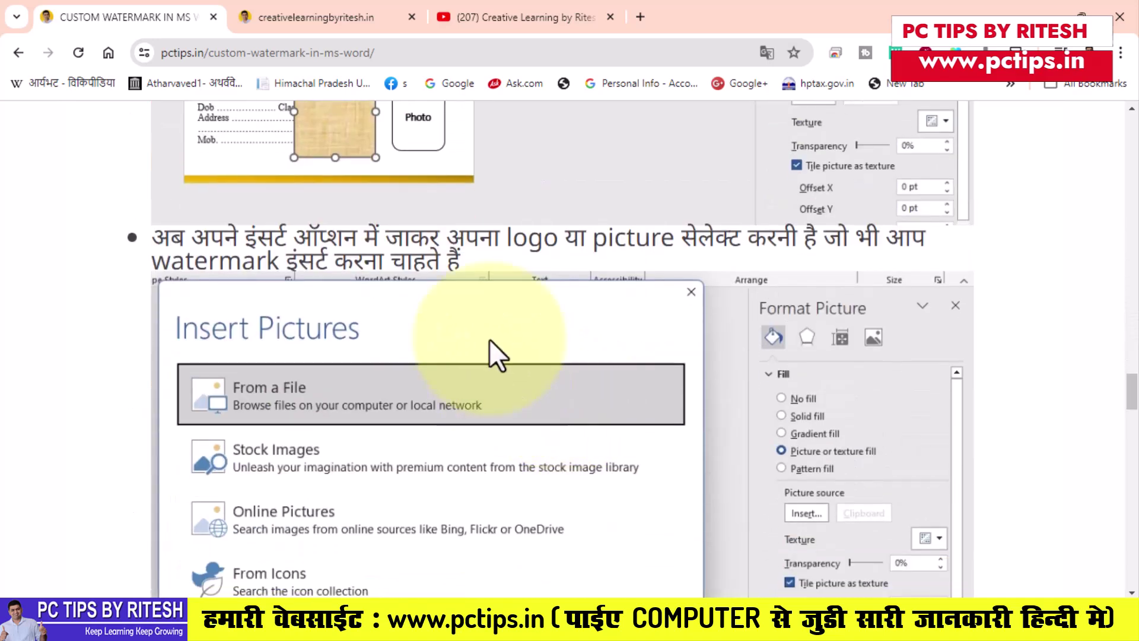
{"action": "left_click_drag", "start_coordinate": [469, 261], "coordinate": [151, 241]}
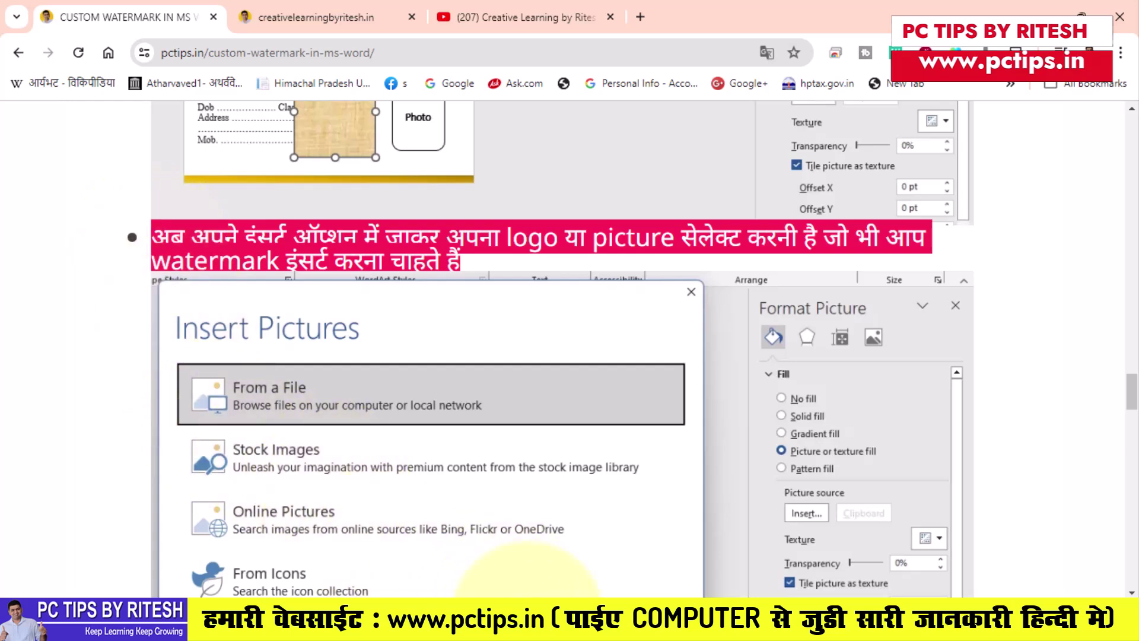
Switch to Word, maximize its window and create a blank document.
{"action": "left_click", "coordinate": [538, 620]}
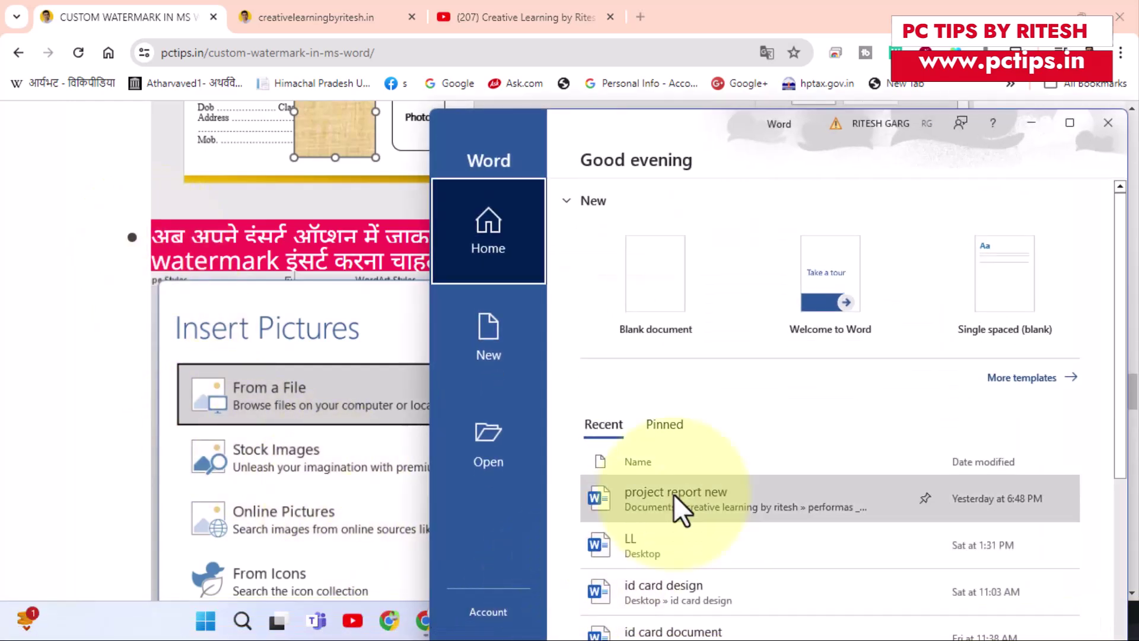
{"action": "left_click", "coordinate": [1068, 124]}
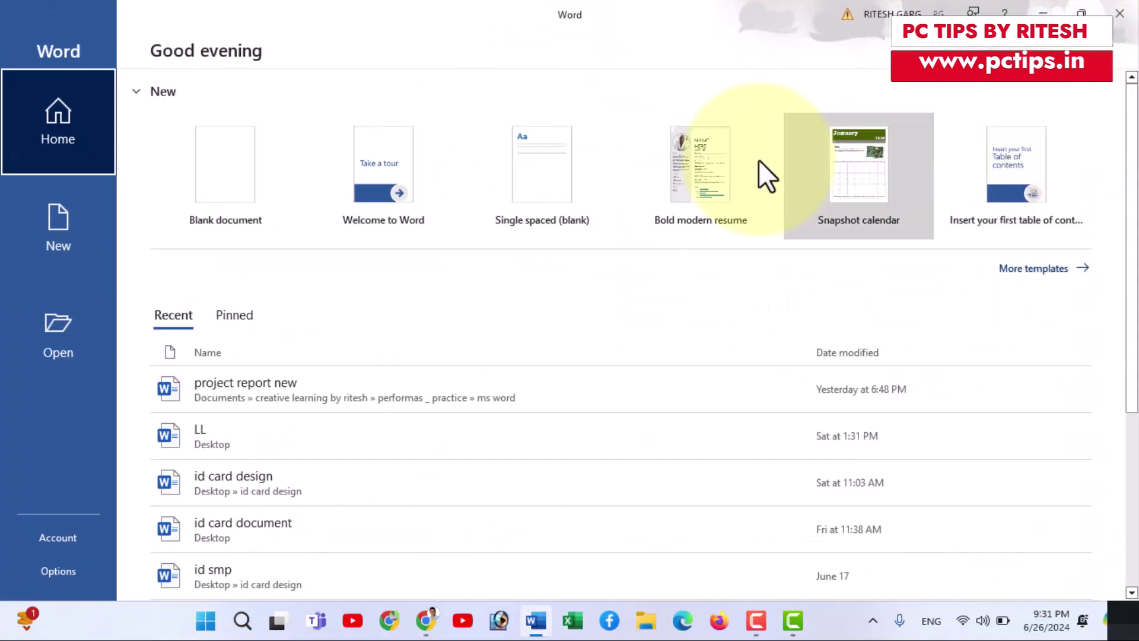
{"action": "left_click", "coordinate": [213, 194]}
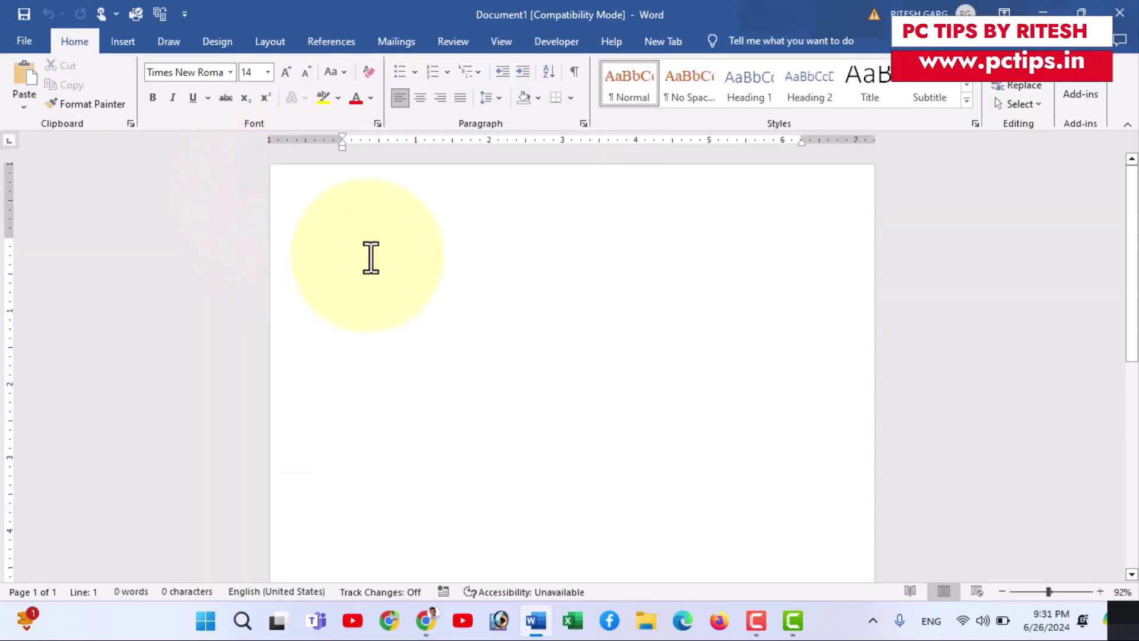
Paste the CUSTOM WATERMARK passage and then the MS Word introduction from the clipboard history into the blank document.
{"action": "key", "text": "super+v"}
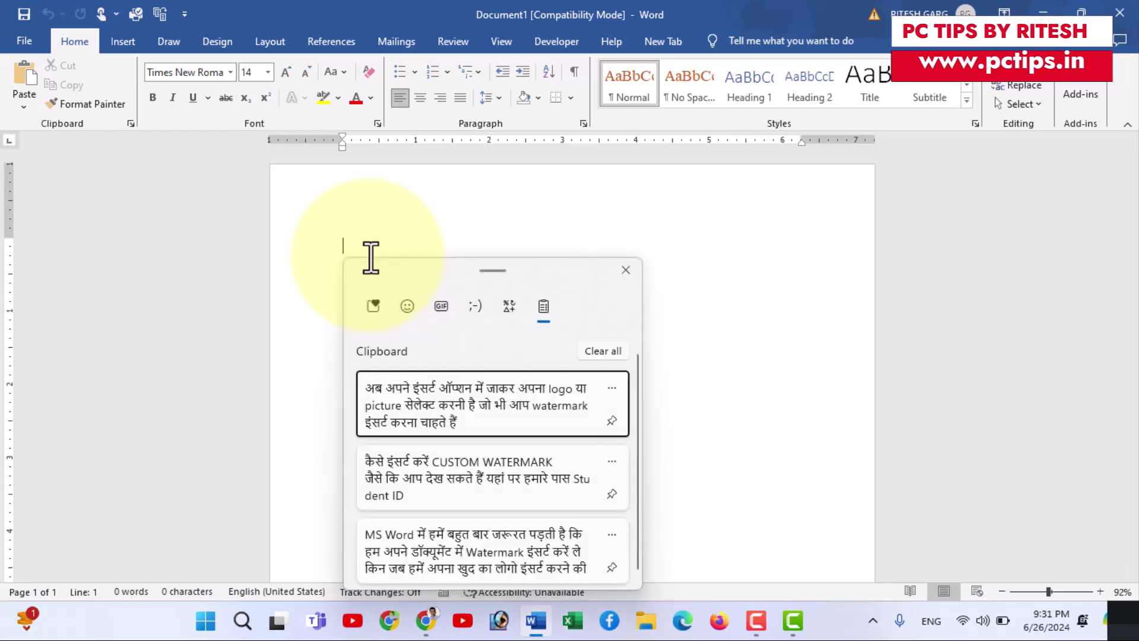
{"action": "left_click_drag", "start_coordinate": [436, 269], "coordinate": [149, 203]}
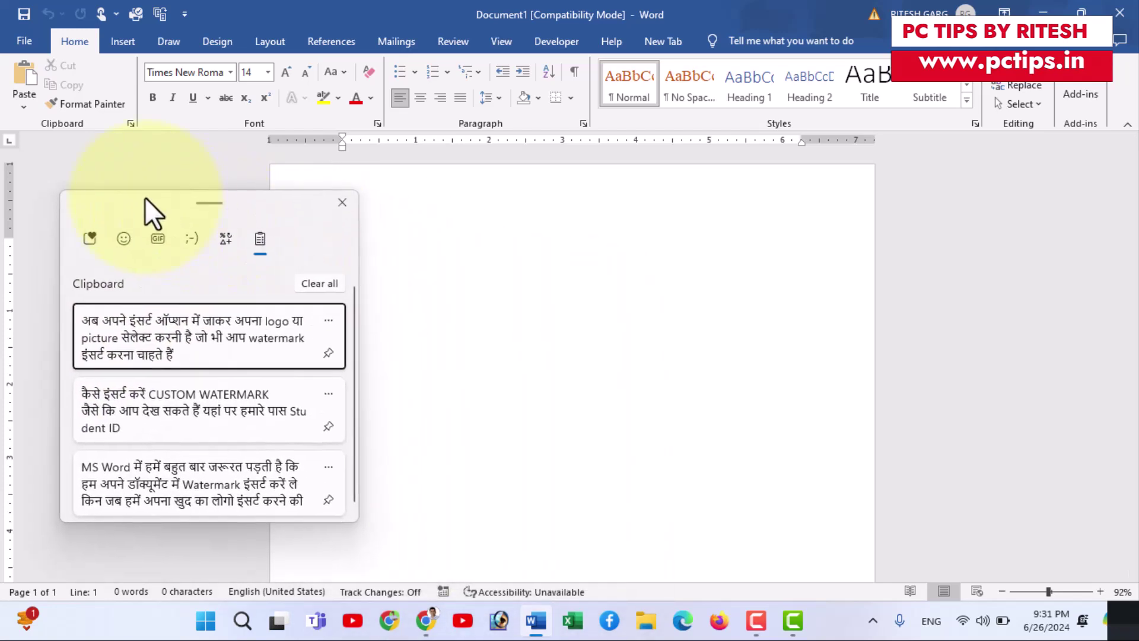
{"action": "left_click", "coordinate": [143, 414]}
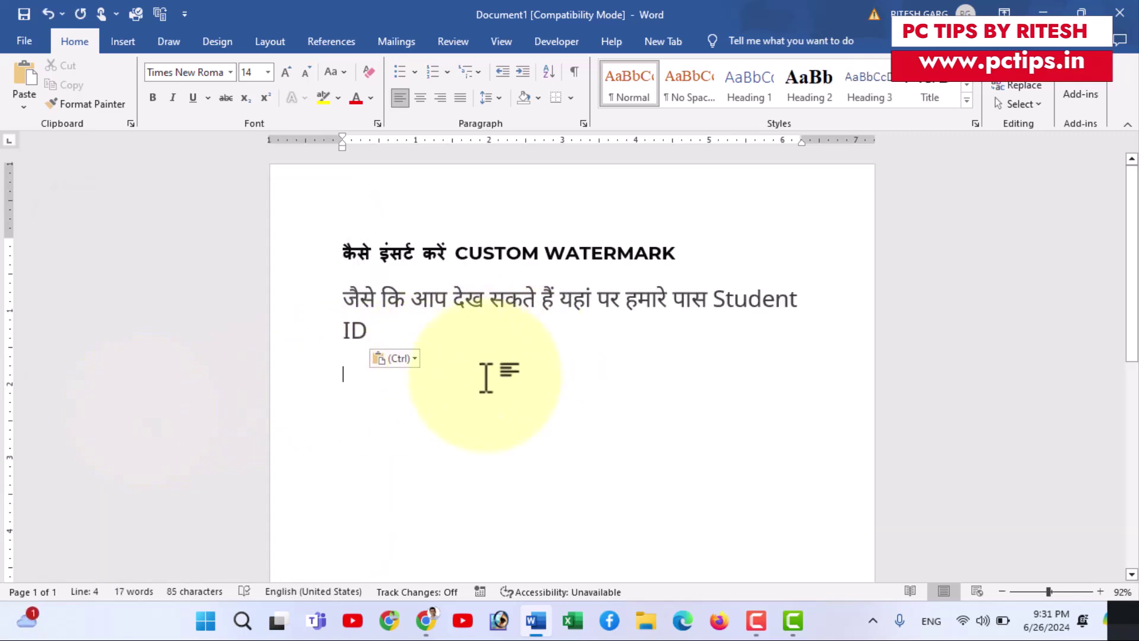
{"action": "key", "text": "super+v"}
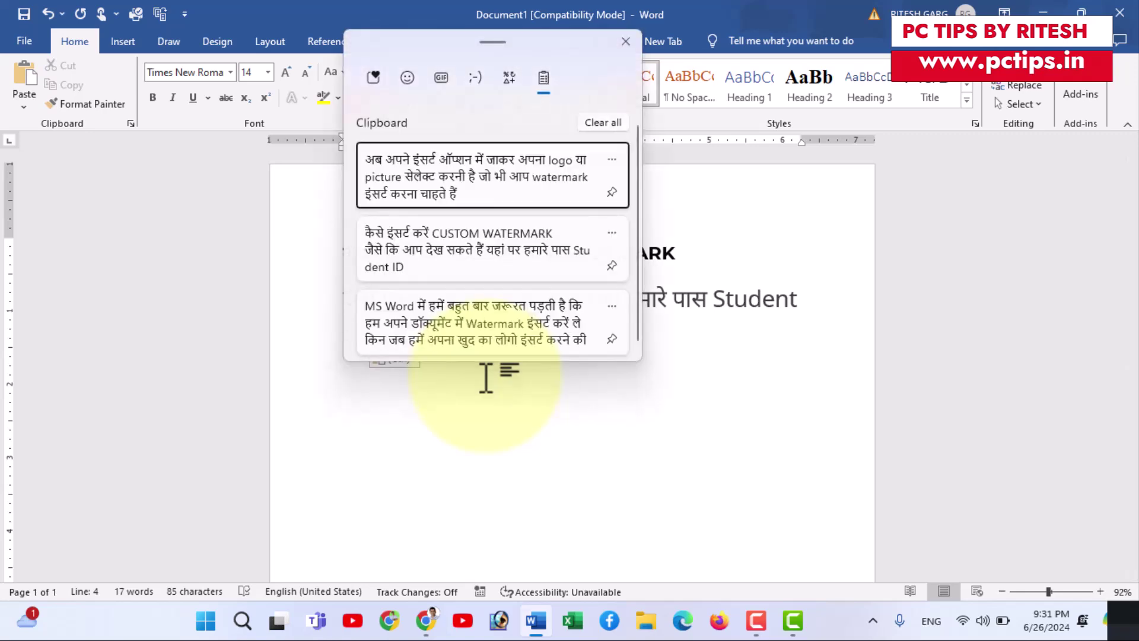
{"action": "left_click", "coordinate": [490, 326]}
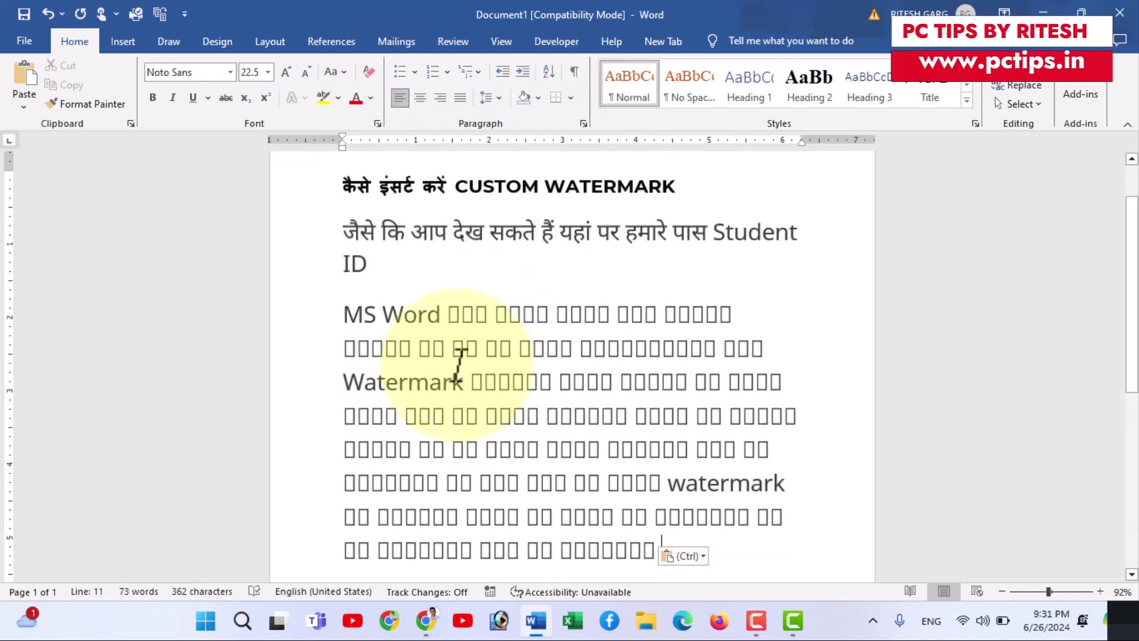
{"action": "scroll", "coordinate": [469, 356], "scroll_direction": "up", "scroll_amount": 2}
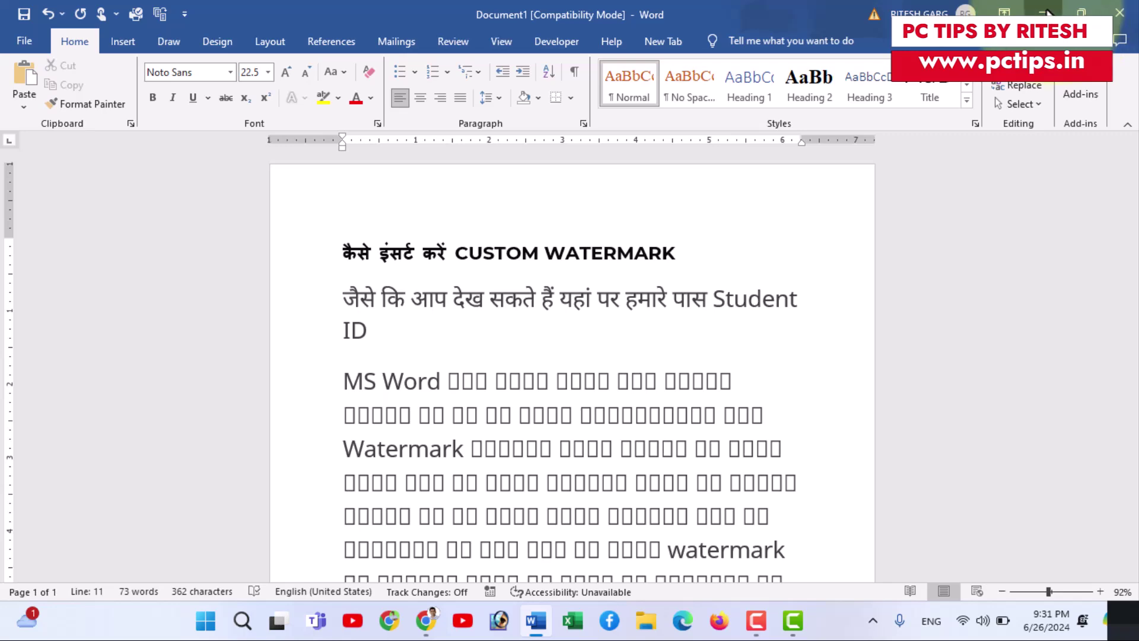
Minimize the Word and Chrome windows and open a new File Explorer window.
{"action": "left_click", "coordinate": [1045, 13]}
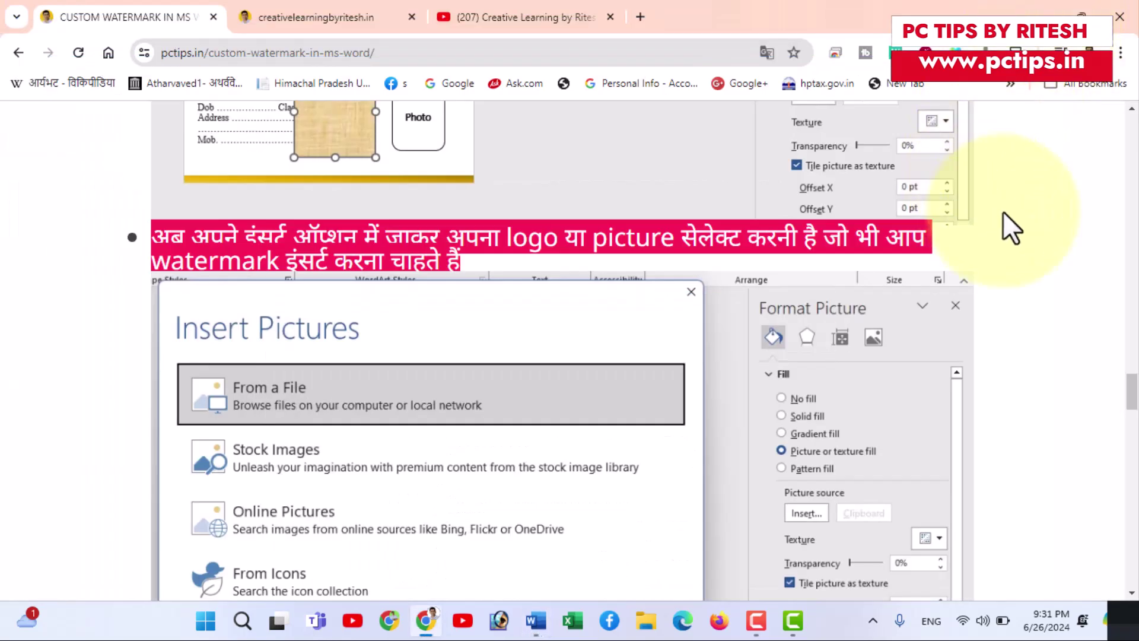
{"action": "left_click", "coordinate": [1062, 17]}
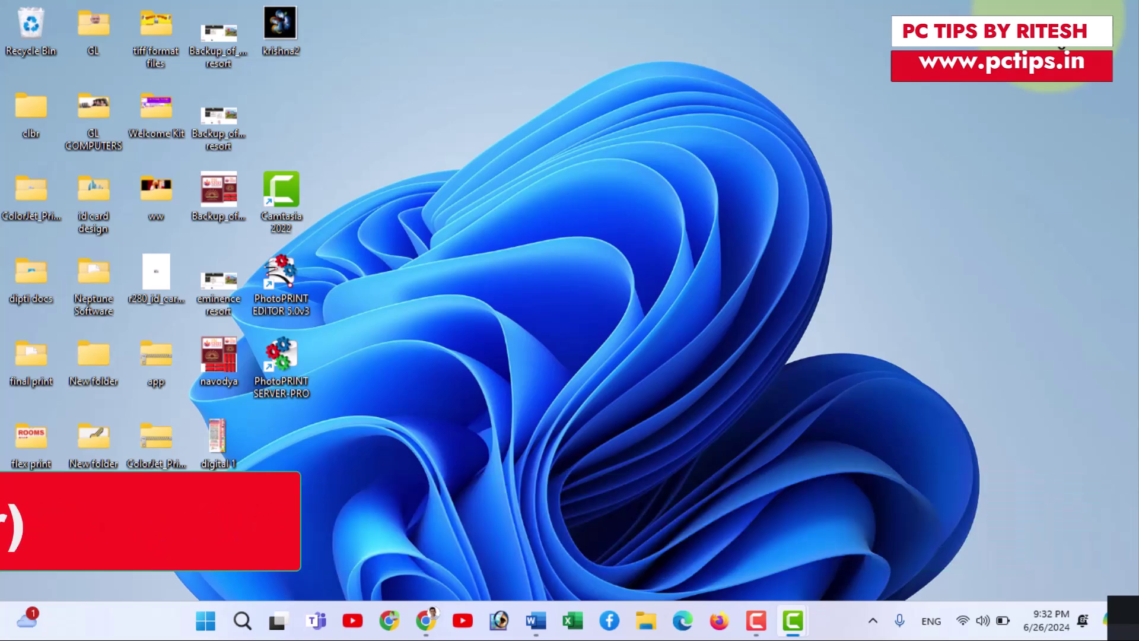
{"action": "key", "text": "super+e"}
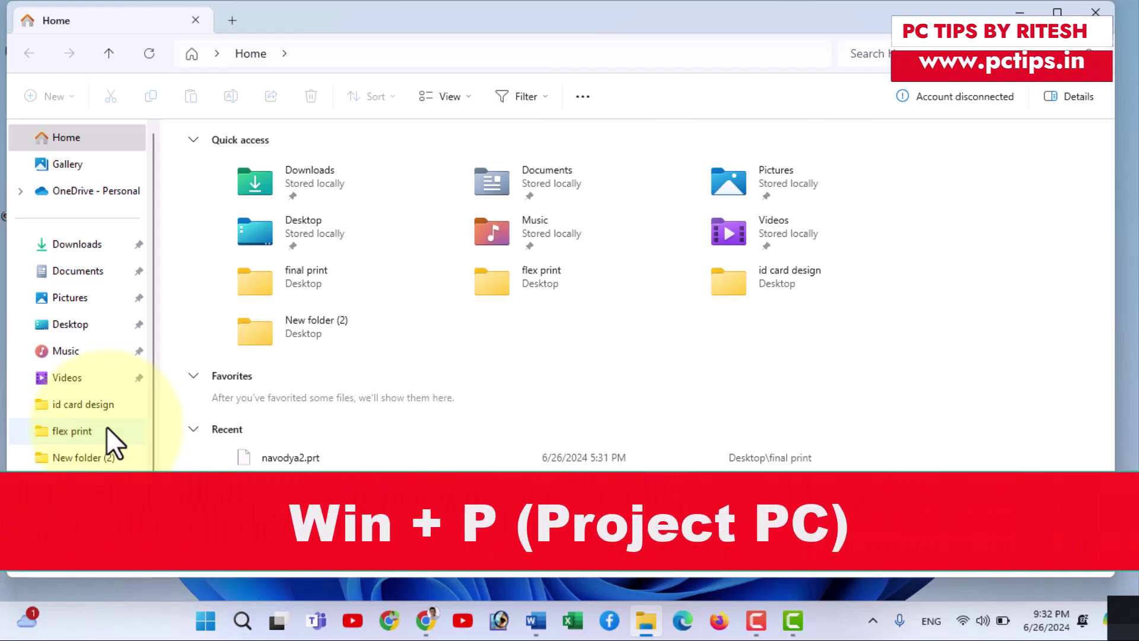
Show the desktop, bring the windows back and hide them all again.
{"action": "key", "text": "super+d"}
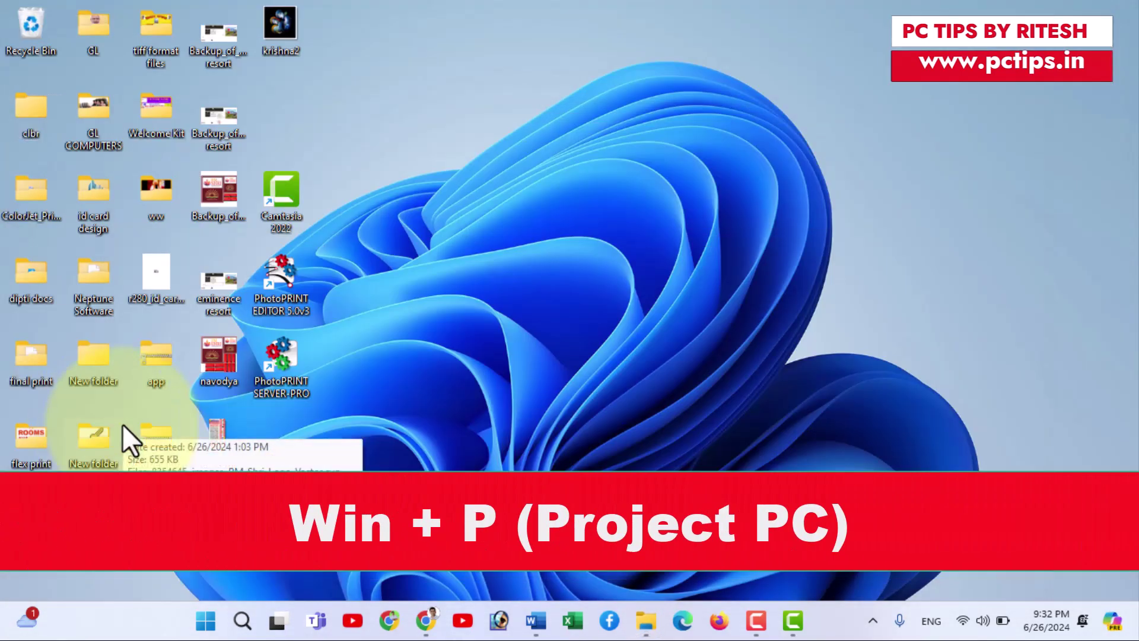
{"action": "key", "text": "super"}
{"action": "key", "text": "super+d"}
{"action": "key", "text": "super+d"}
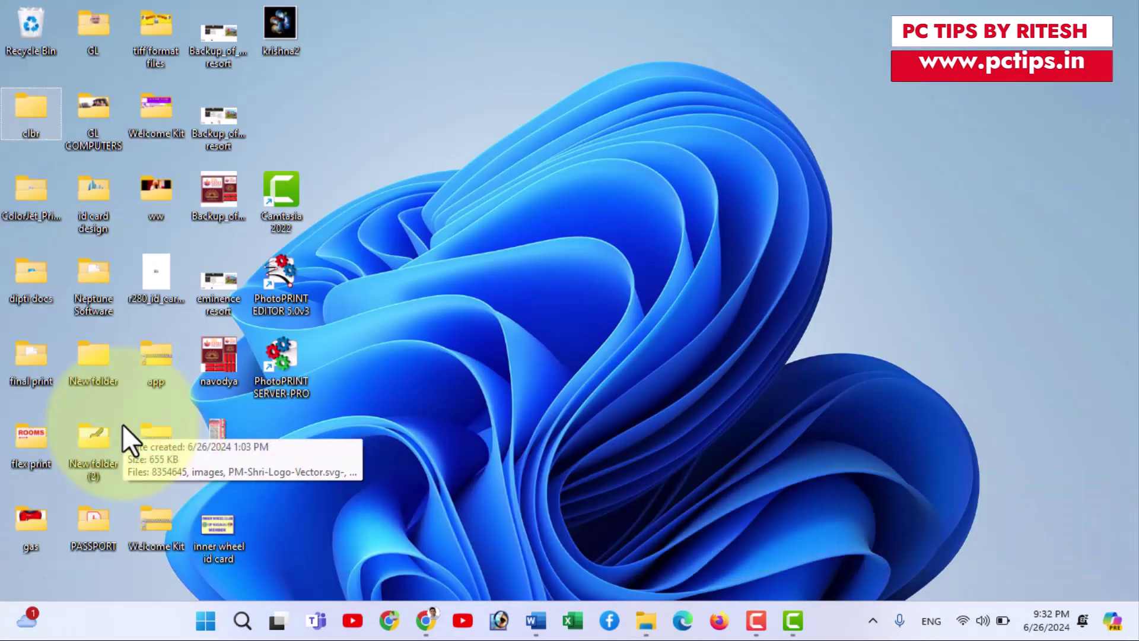
Show the Project display options for a second screen and close them without choosing one.
{"action": "key", "text": "super+p"}
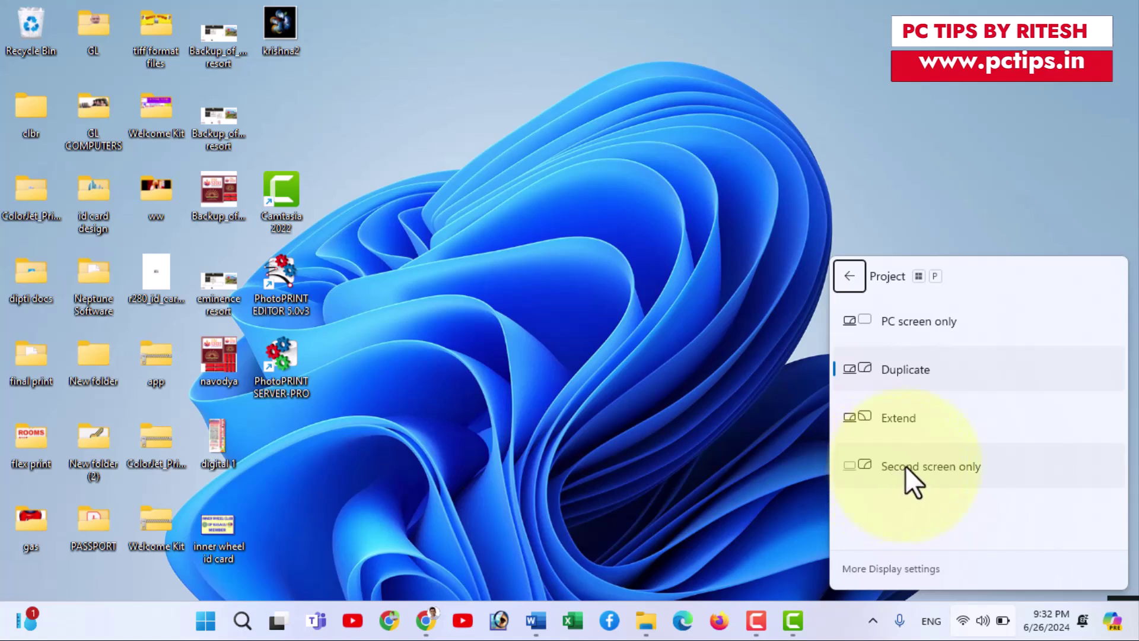
{"action": "left_click", "coordinate": [731, 374]}
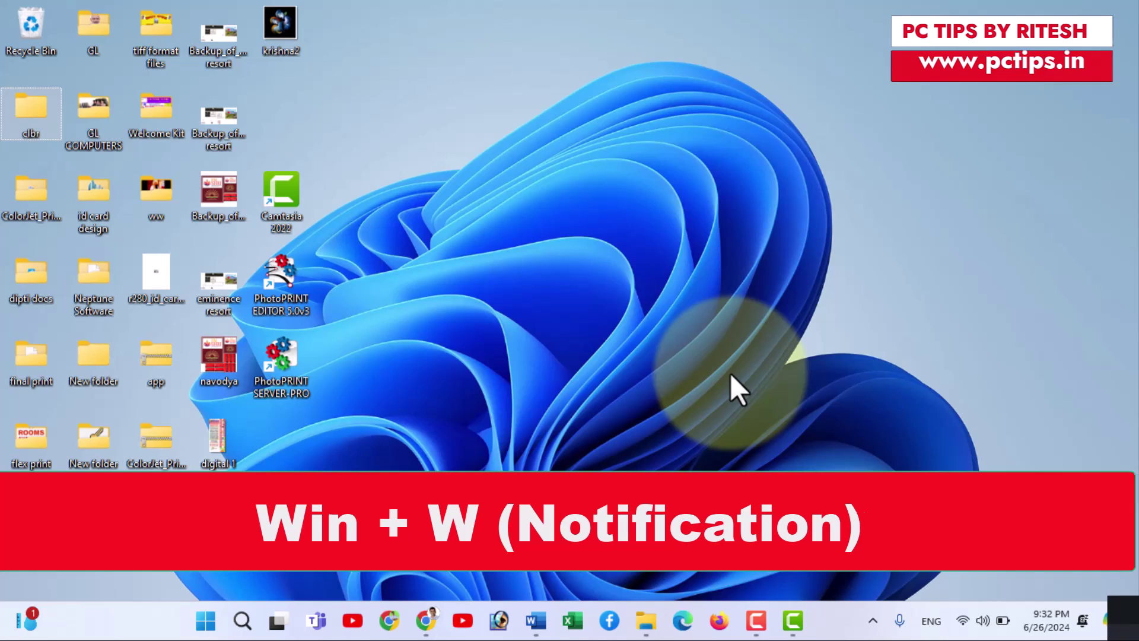
Open the Widgets board, look through its news and weather cards, and close it.
{"action": "key", "text": "super+w"}
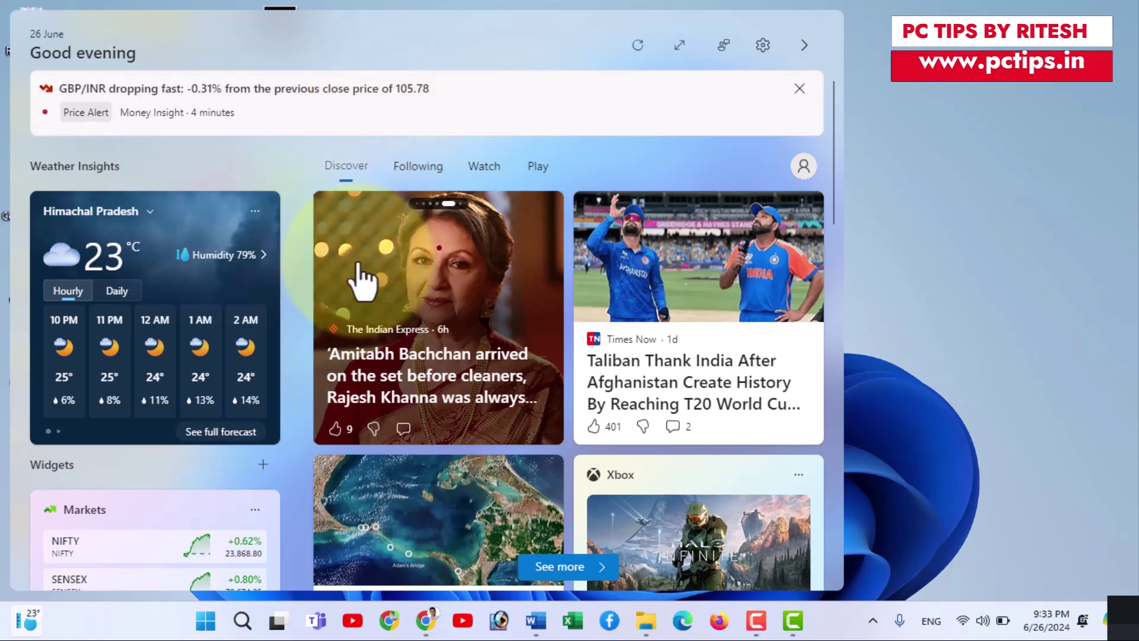
{"action": "scroll", "coordinate": [367, 332], "scroll_direction": "down", "scroll_amount": 7}
{"action": "scroll", "coordinate": [366, 332], "scroll_direction": "down", "scroll_amount": 12}
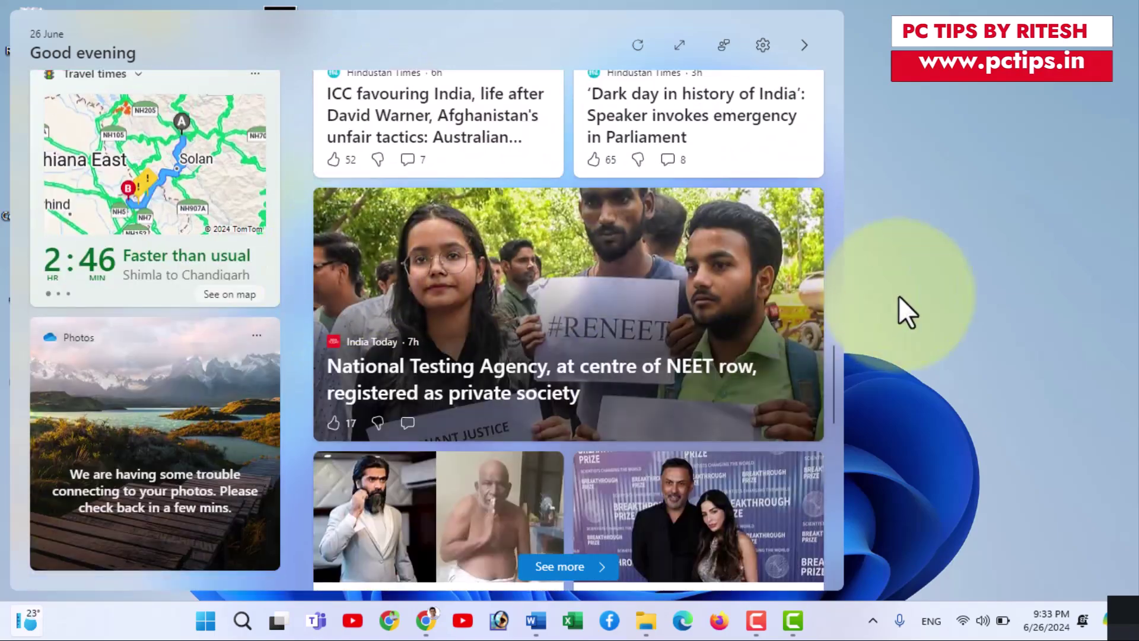
{"action": "key", "text": "super"}
{"action": "left_click", "coordinate": [898, 297]}
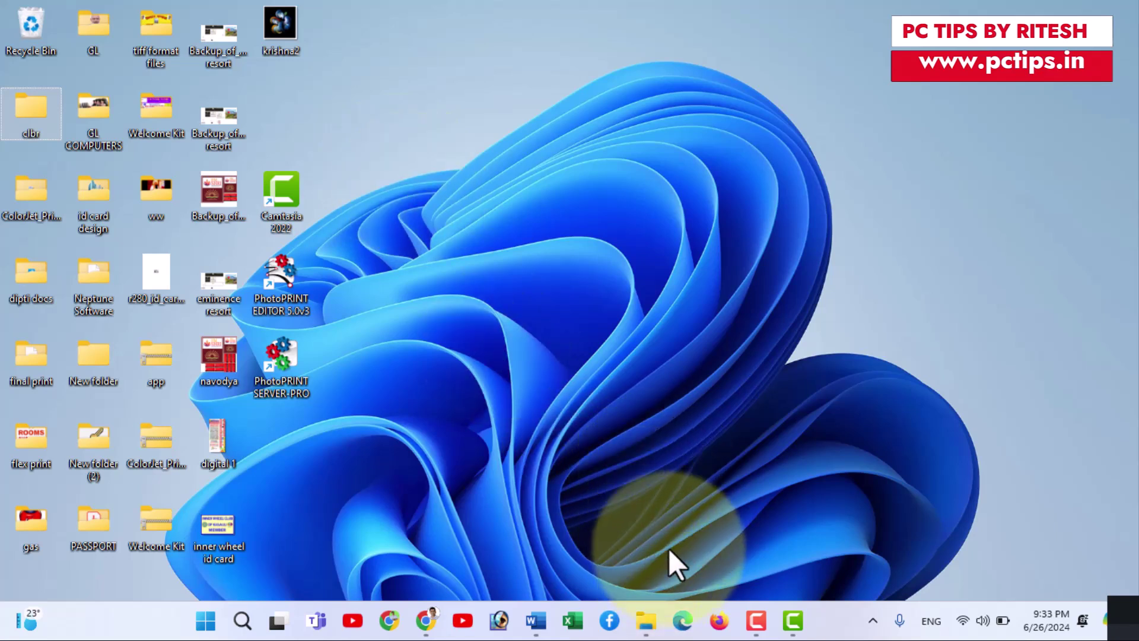
Bring up the maximized File Explorer Home window and restore it to a smaller floating size.
{"action": "mouse_move", "coordinate": [652, 633]}
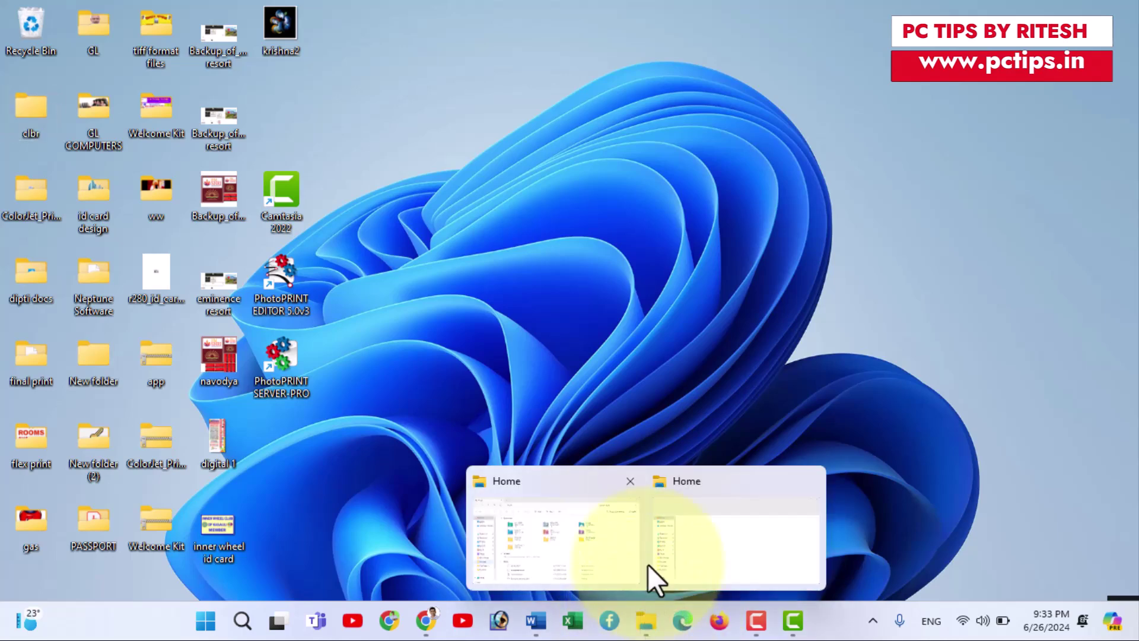
{"action": "left_click", "coordinate": [650, 568]}
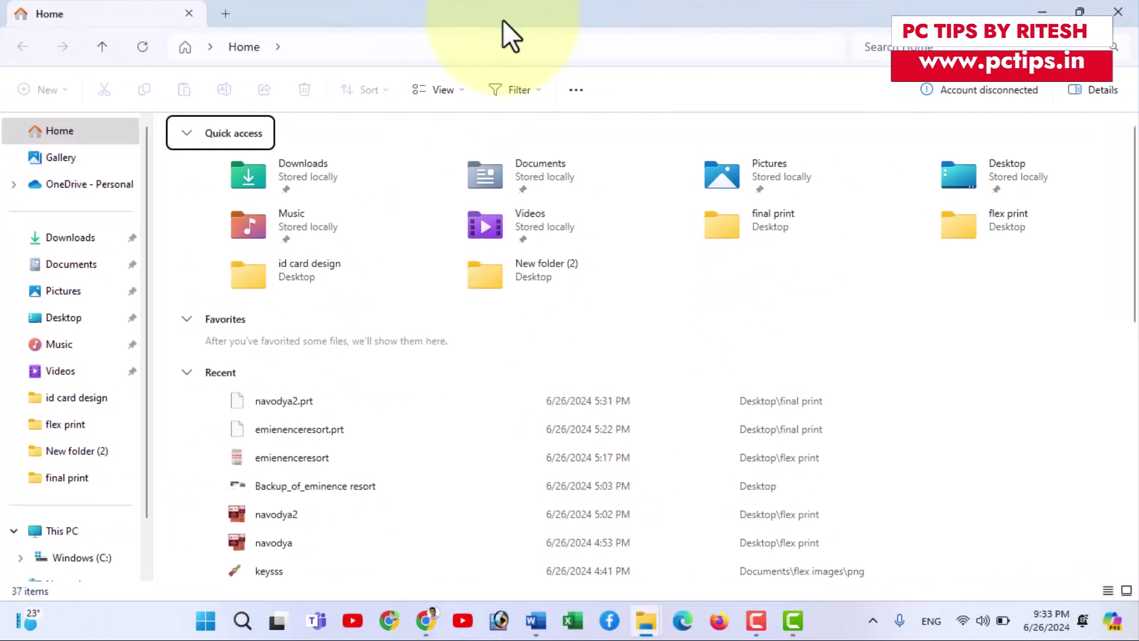
{"action": "mouse_move", "coordinate": [503, 20]}
{"action": "left_mouse_down"}
{"action": "mouse_move", "coordinate": [503, 51]}
{"action": "mouse_move", "coordinate": [504, 41]}
{"action": "left_mouse_up"}
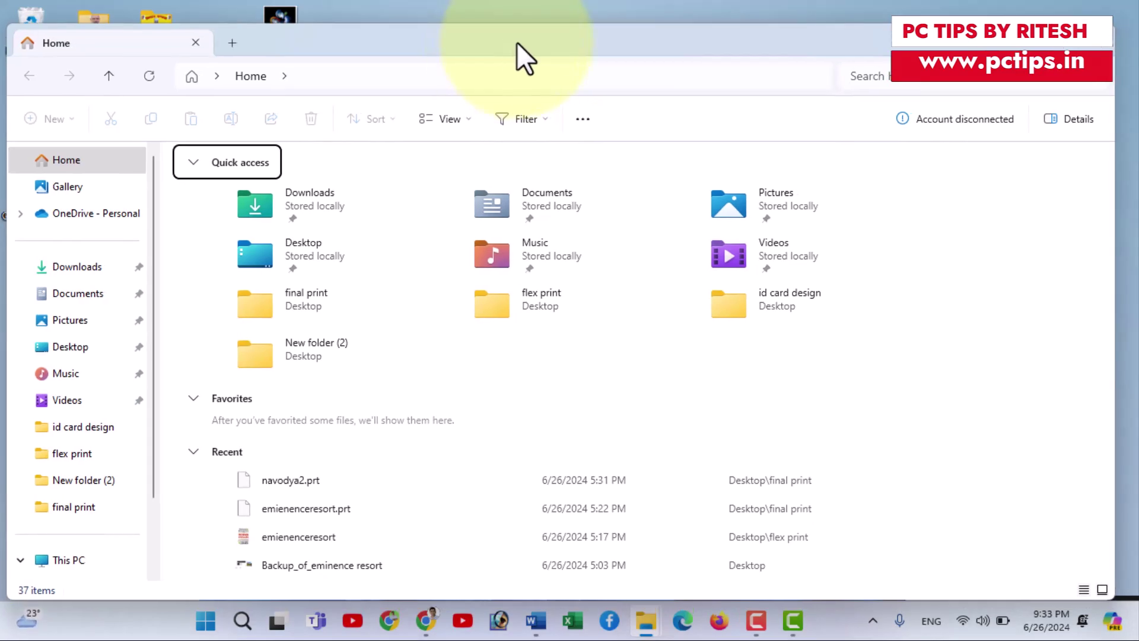
Save a full-screen screenshot and open the Screenshots folder inside Pictures to find it.
{"action": "key", "text": "super+Print"}
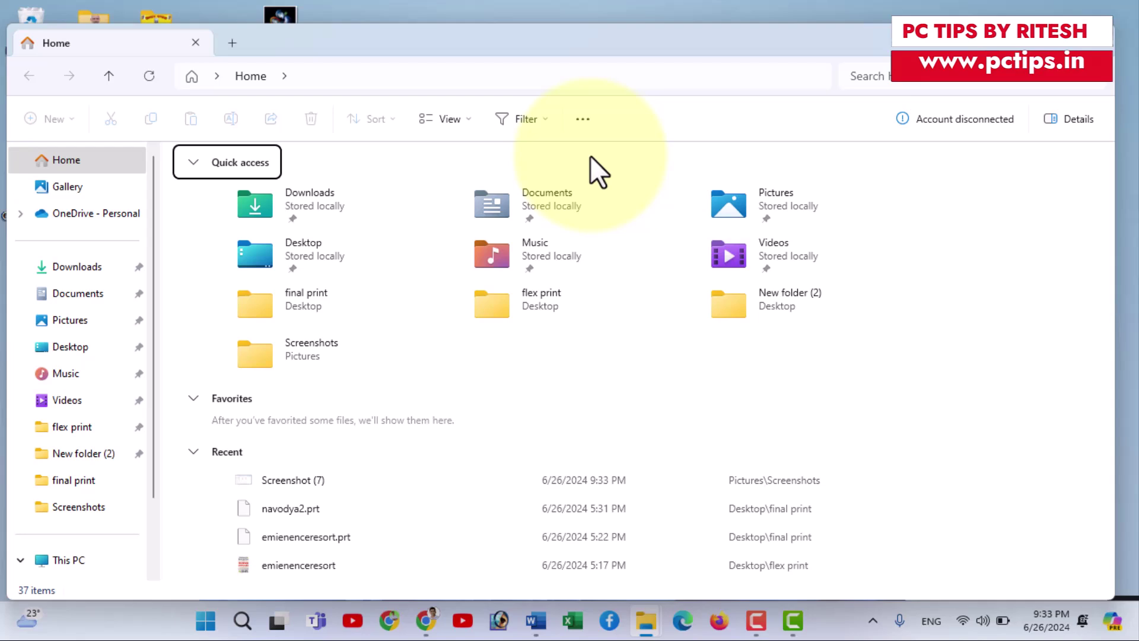
{"action": "left_click", "coordinate": [85, 330]}
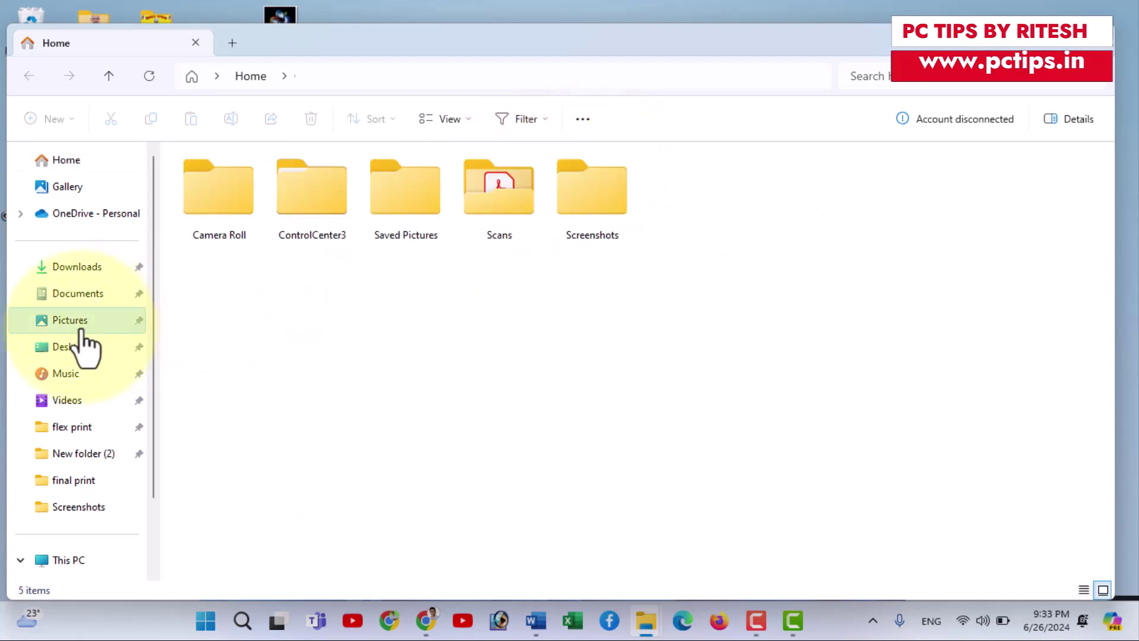
{"action": "double_click", "coordinate": [582, 226]}
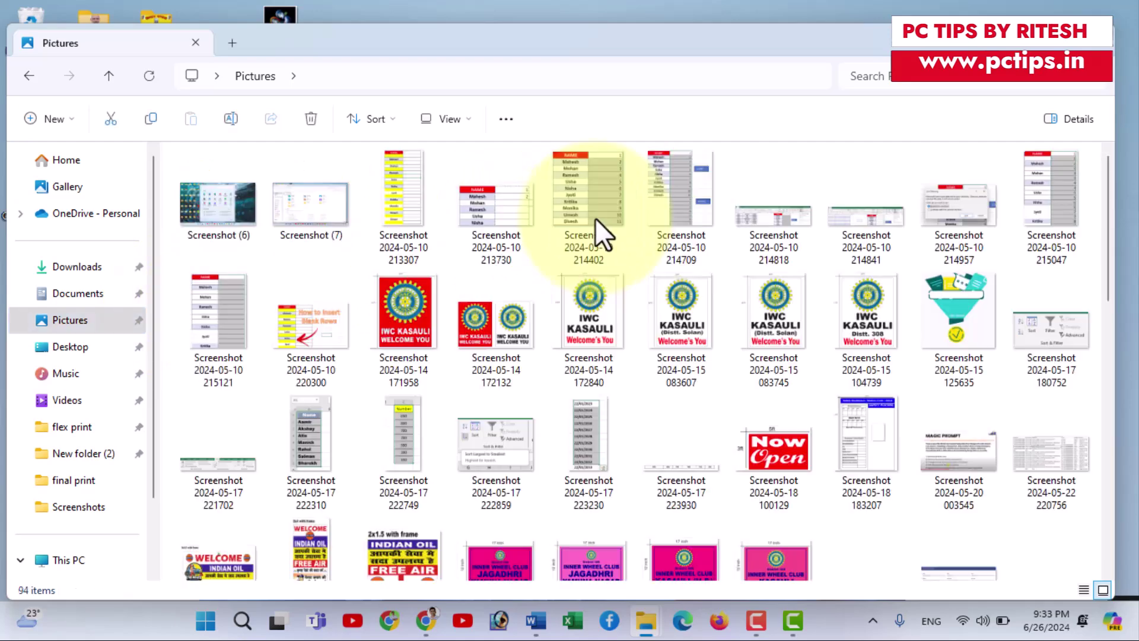
Open the newest screenshot in the Screenshots folder to view it, close the viewer and show the desktop.
{"action": "double_click", "coordinate": [240, 207]}
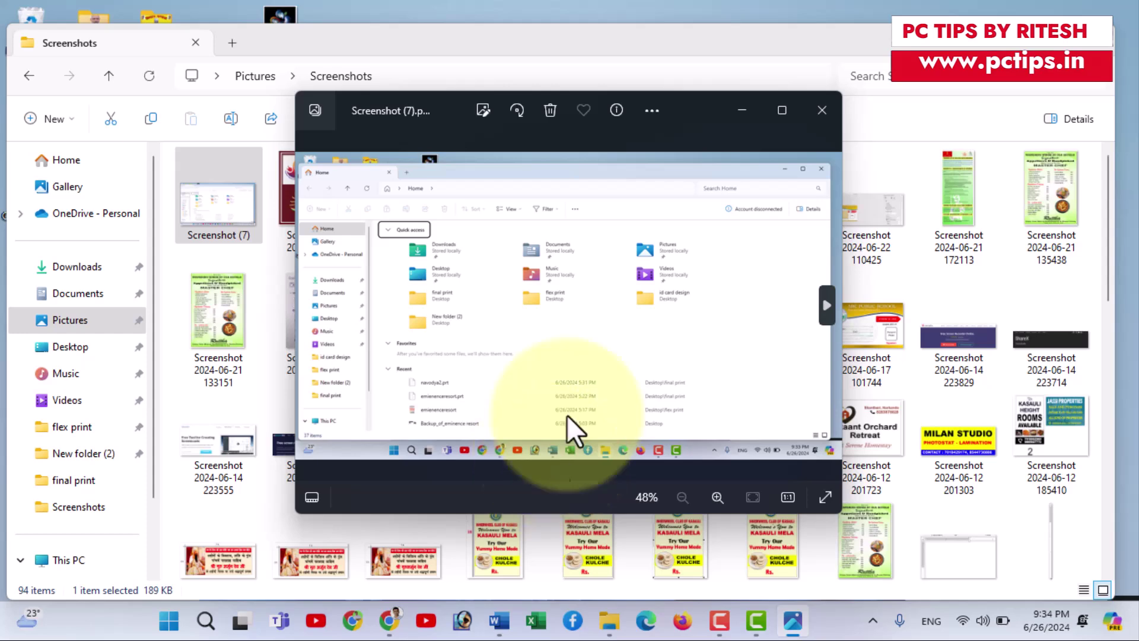
{"action": "left_click", "coordinate": [822, 111]}
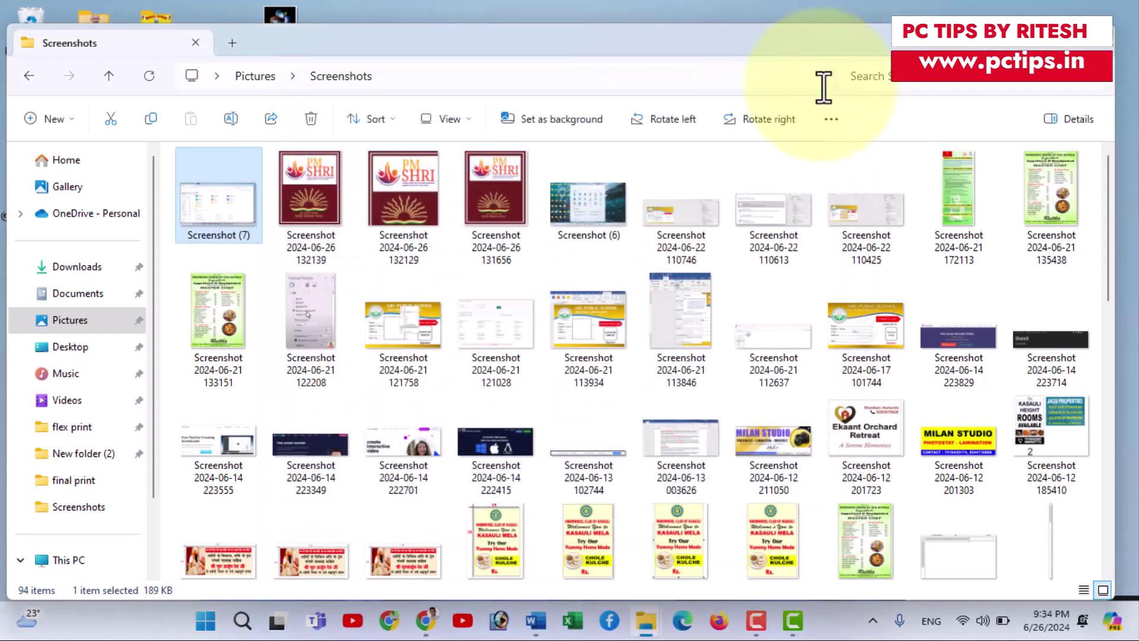
{"action": "key", "text": "super+d"}
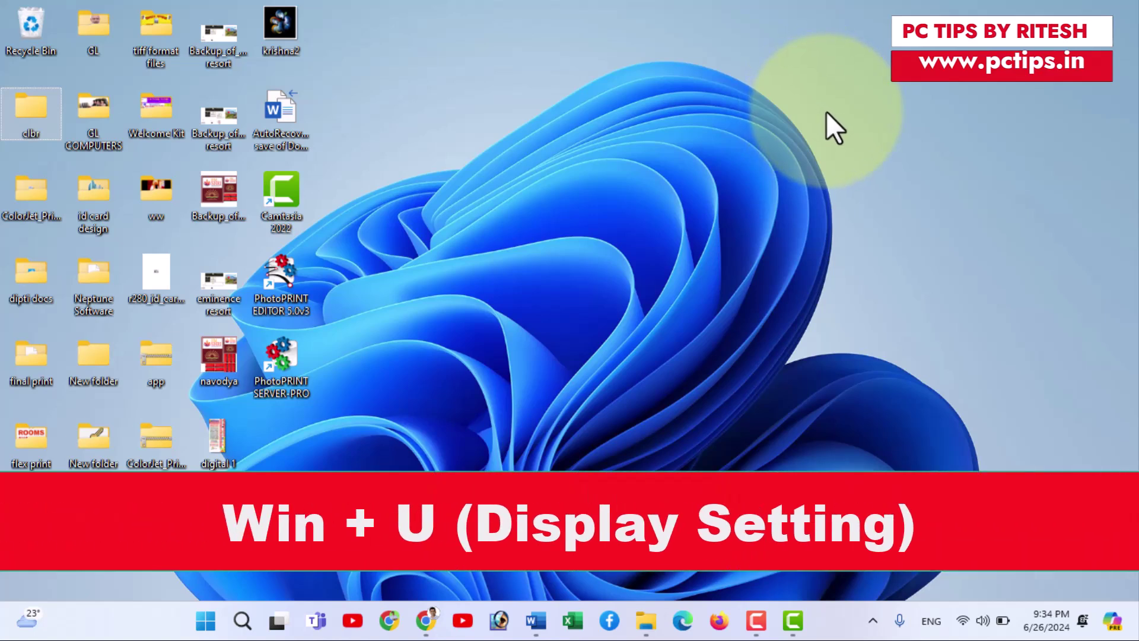
Open the Accessibility settings, look through the Vision, Hearing and Interaction options, and close Settings.
{"action": "key", "text": "super+u"}
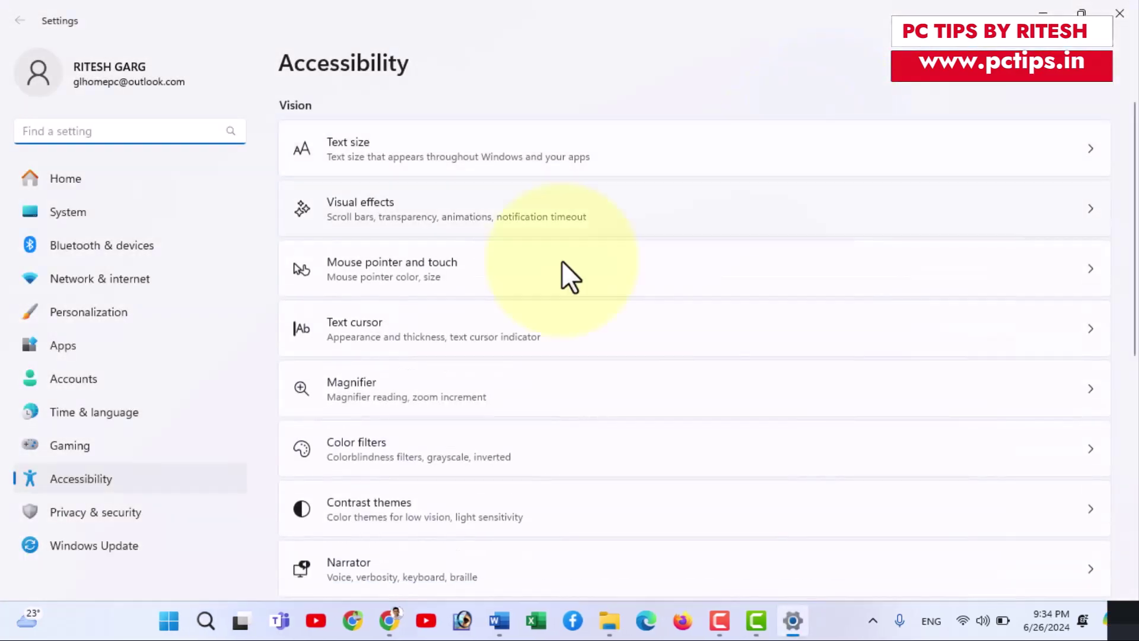
{"action": "scroll", "coordinate": [458, 385], "scroll_direction": "down", "scroll_amount": 5}
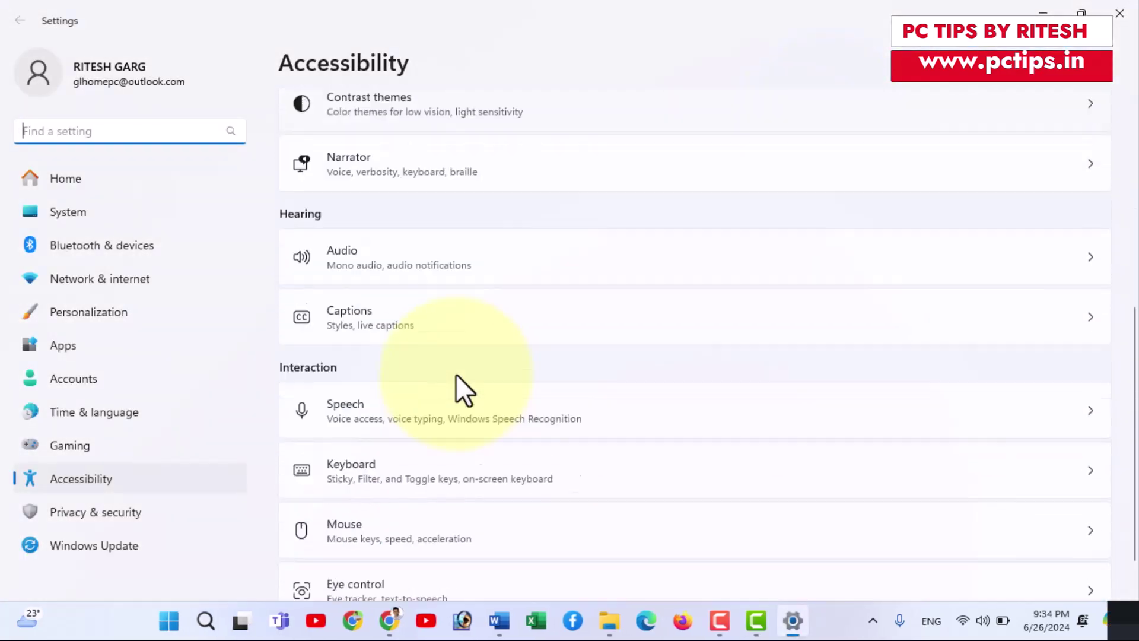
{"action": "scroll", "coordinate": [455, 380], "scroll_direction": "down", "scroll_amount": 2}
{"action": "scroll", "coordinate": [450, 418], "scroll_direction": "up", "scroll_amount": 6}
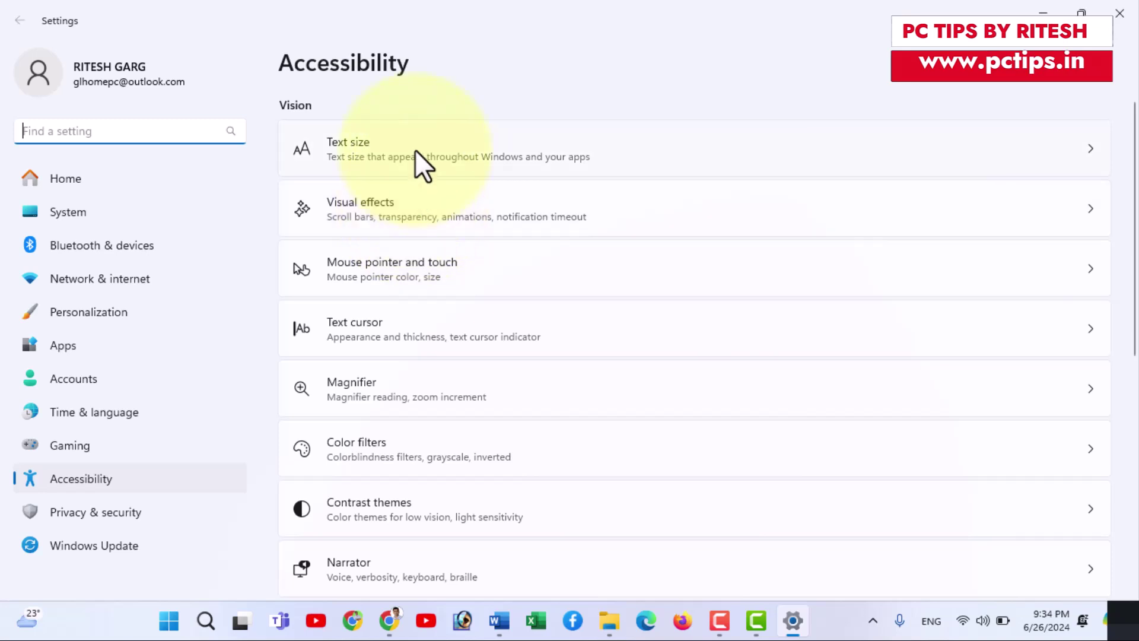
{"action": "scroll", "coordinate": [396, 445], "scroll_direction": "down", "scroll_amount": 5}
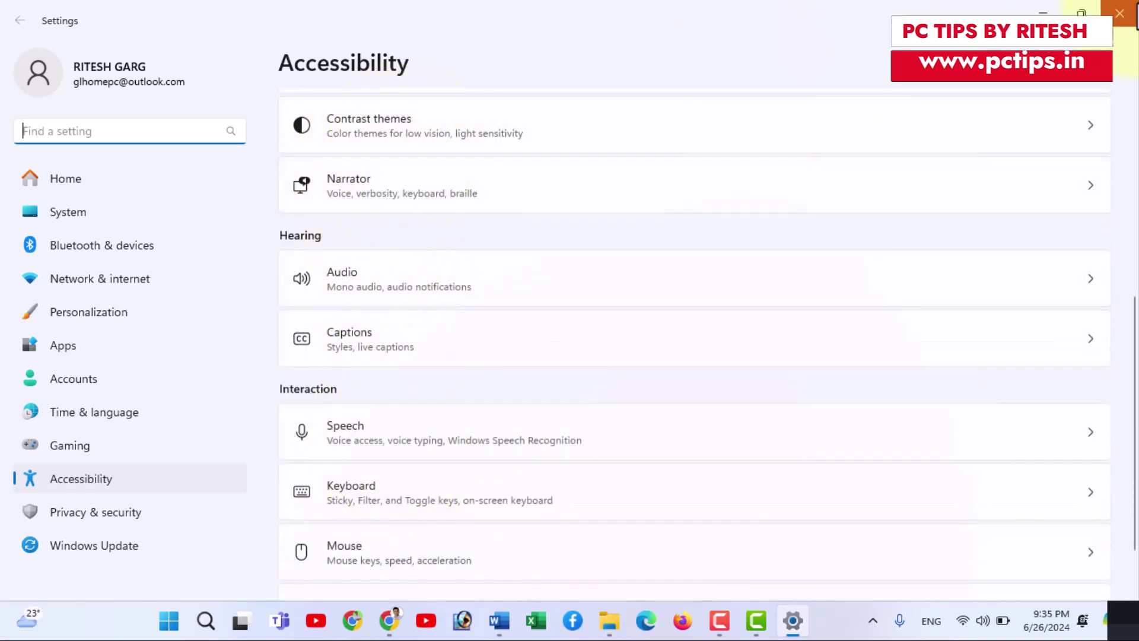
{"action": "left_click", "coordinate": [1118, 12]}
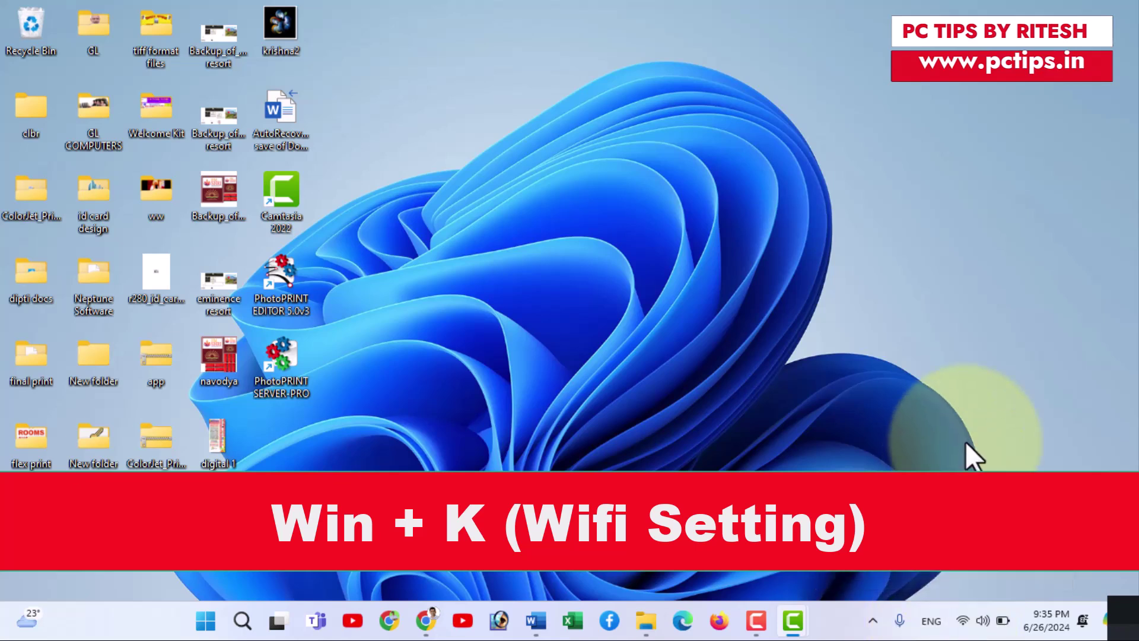
Open the Cast panel for wireless displays, go back to the quick settings and dismiss them.
{"action": "key", "text": "super+k"}
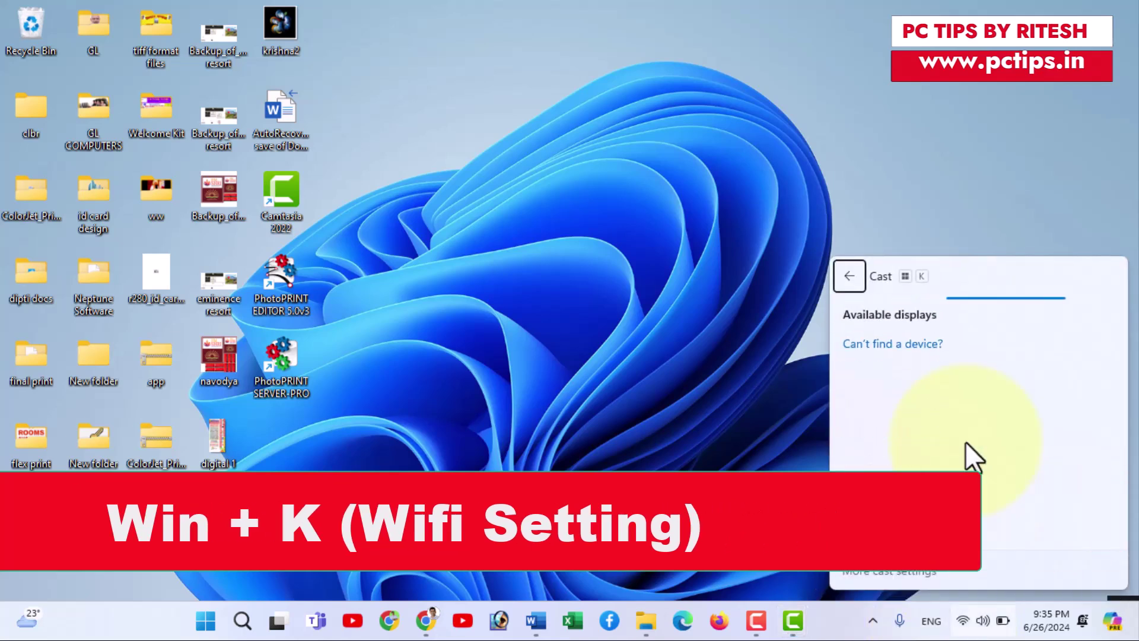
{"action": "left_click", "coordinate": [851, 278]}
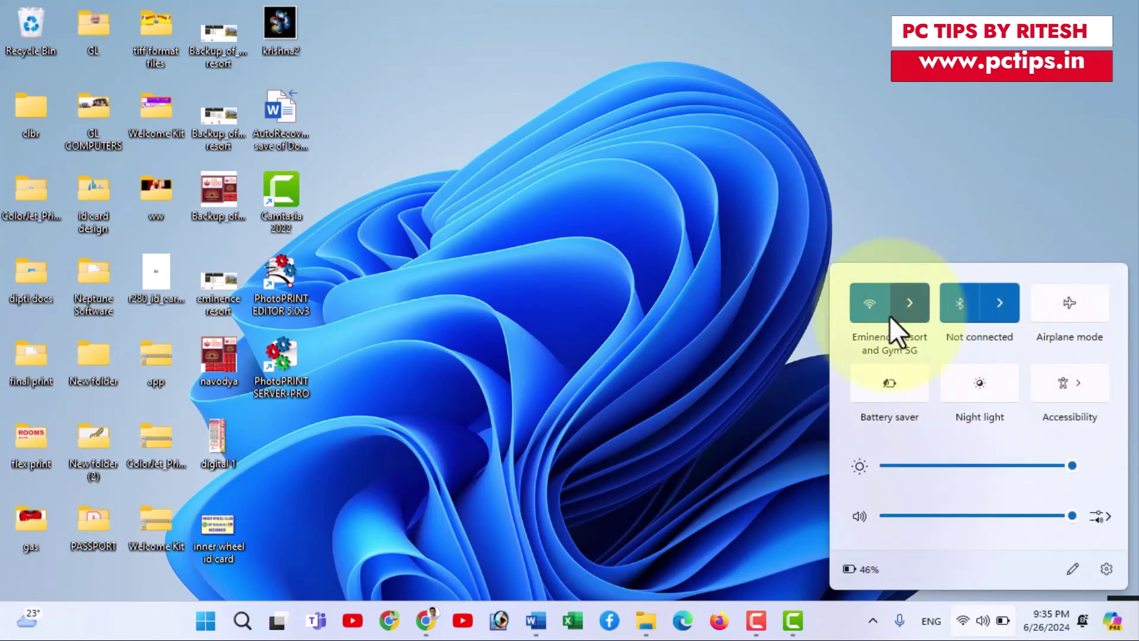
{"action": "left_click", "coordinate": [619, 319]}
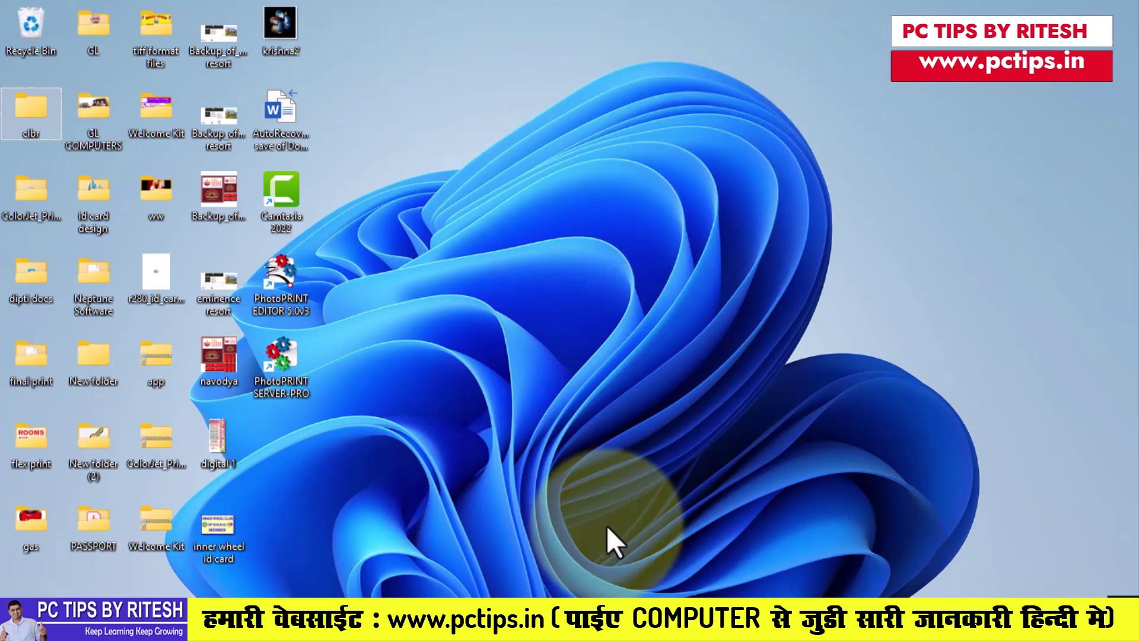
Bring the Screenshots folder window back to the front of the desktop.
{"action": "mouse_move", "coordinate": [646, 619]}
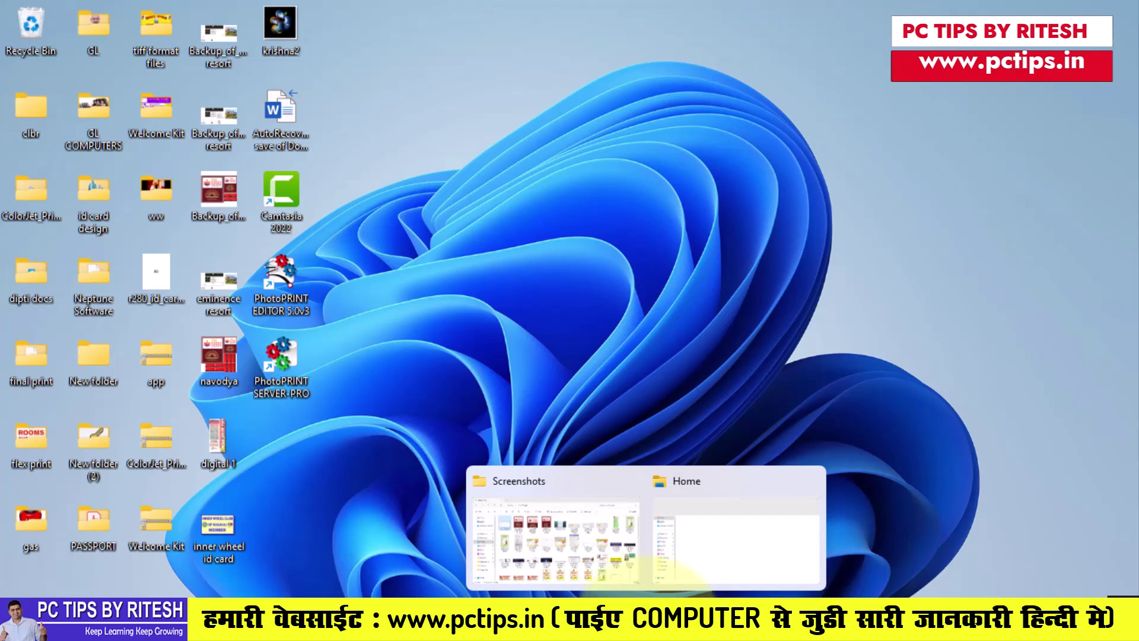
{"action": "left_click", "coordinate": [573, 569]}
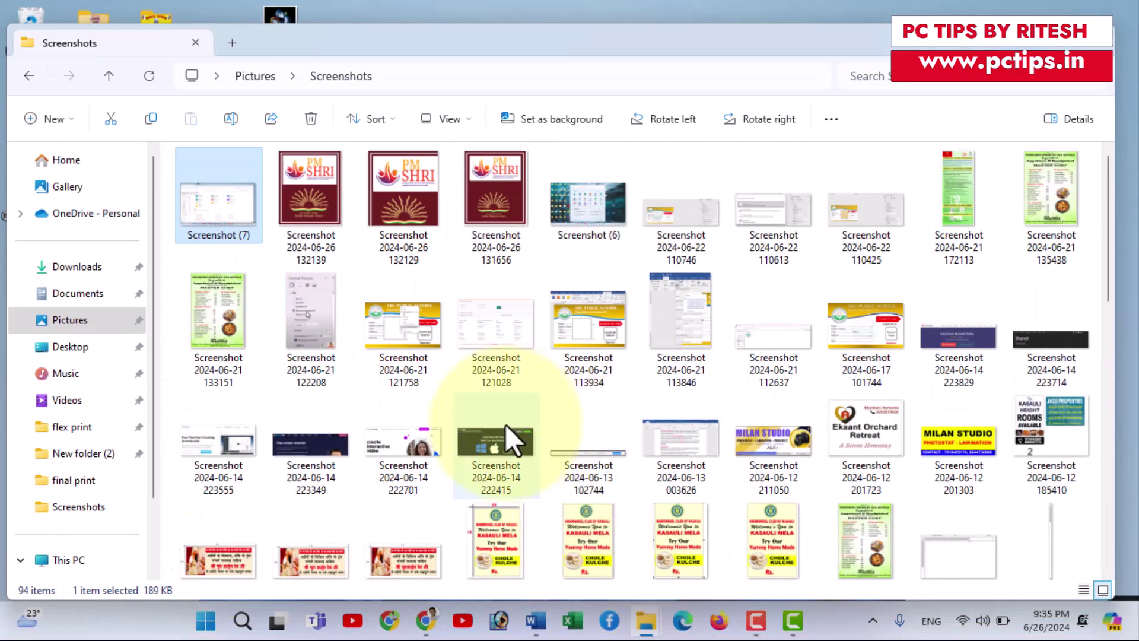
{"action": "left_click", "coordinate": [541, 619]}
Launch Notepad from the Run dialog with "notepad", and close both Notepad and the Screenshots folder window.
{"action": "key", "text": "super+r"}
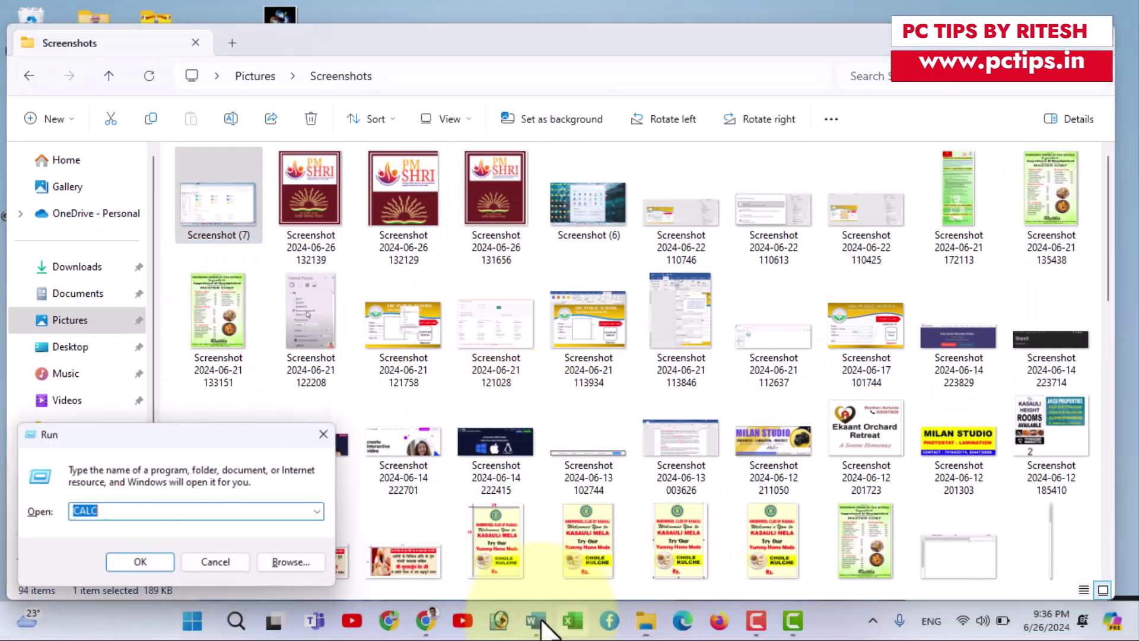
{"action": "type", "text": "notepad"}
{"action": "key", "text": "Return"}
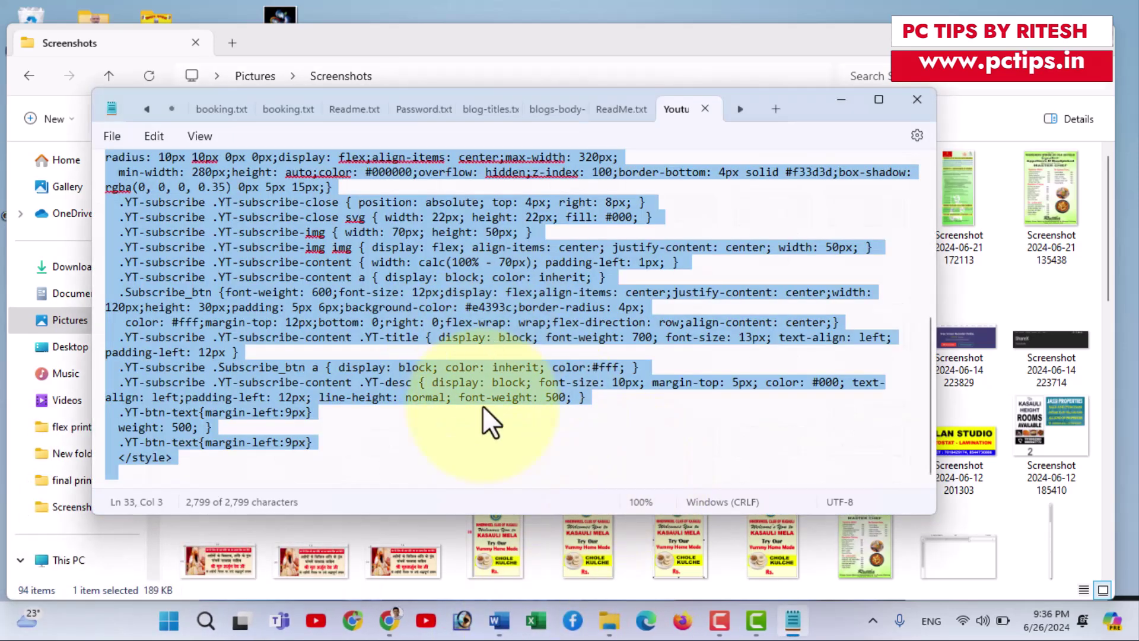
{"action": "left_click", "coordinate": [488, 478]}
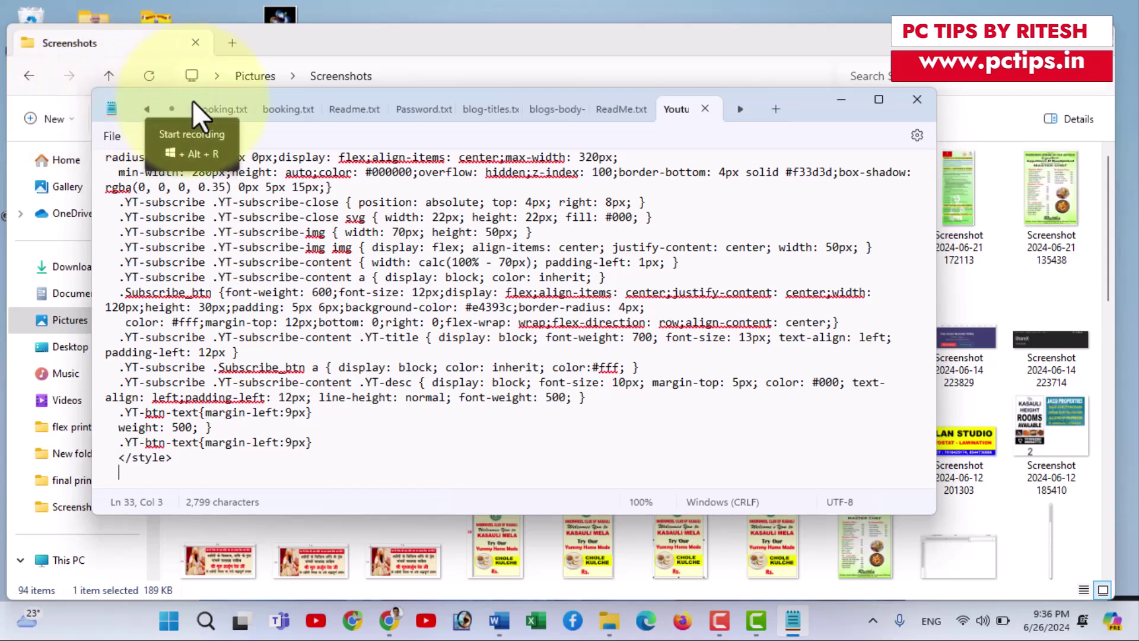
{"action": "left_click", "coordinate": [916, 97]}
{"action": "left_click", "coordinate": [1114, 43]}
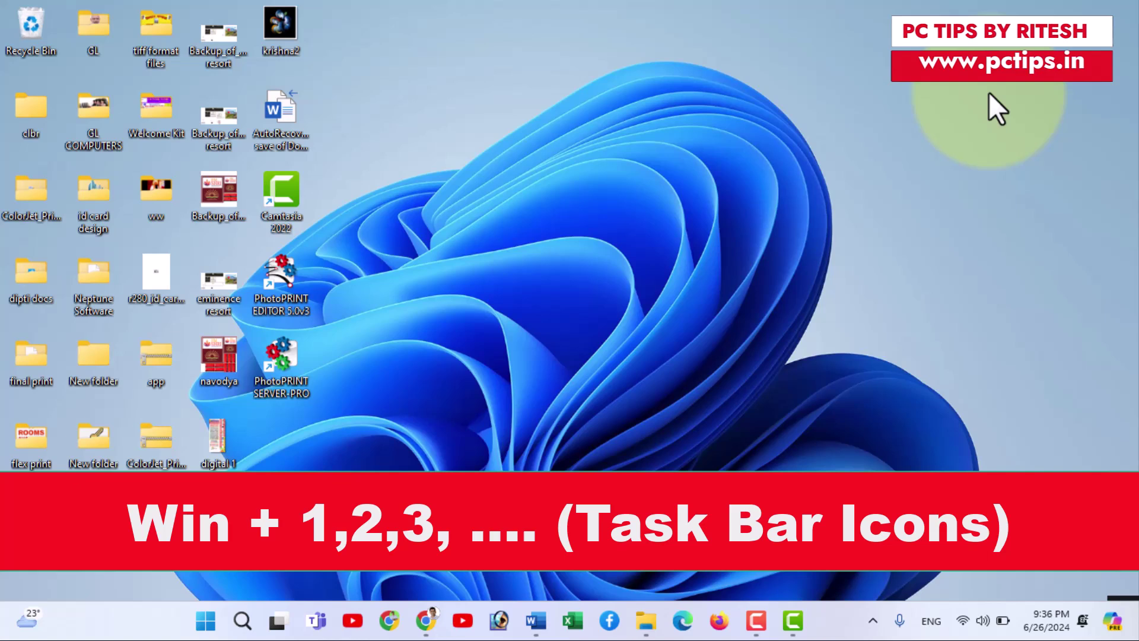
Show the quick settings with the network, brightness and volume controls, and dismiss them.
{"action": "key", "text": "super+a"}
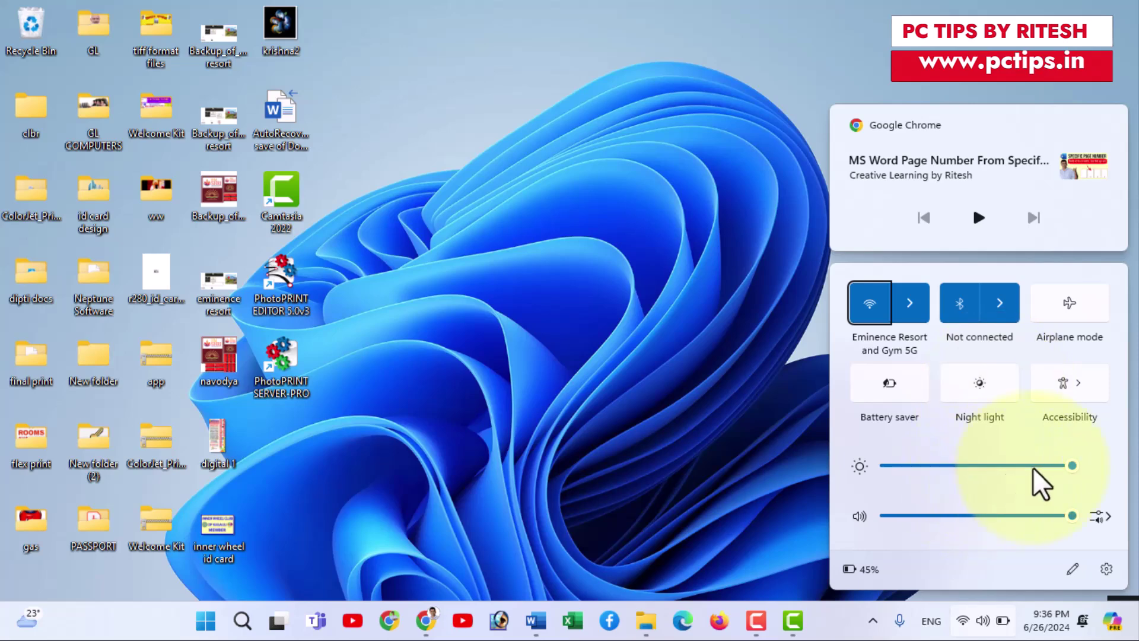
{"action": "left_click", "coordinate": [650, 365]}
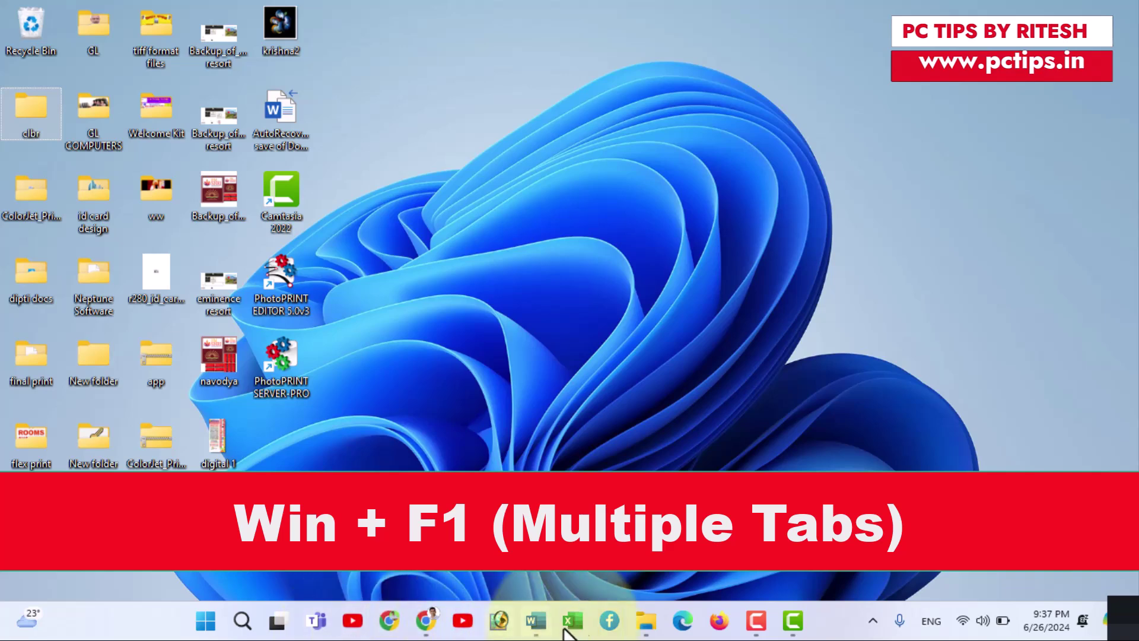
Switch to Microsoft Edge and bring up the online help search for "how to get help in windows 11".
{"action": "left_click", "coordinate": [697, 620]}
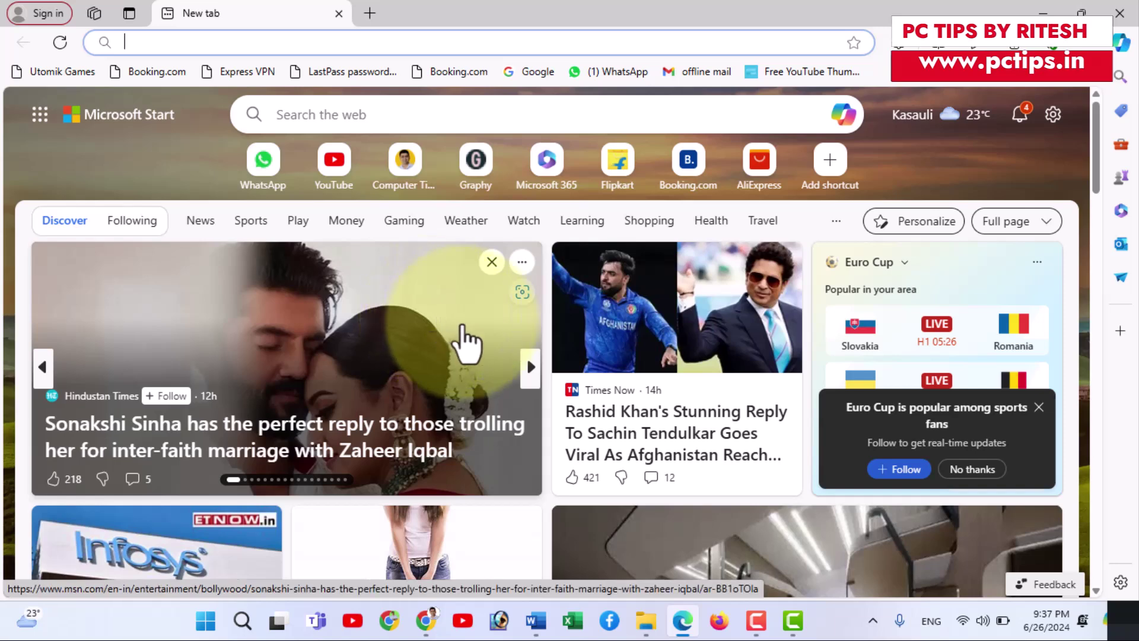
{"action": "key", "text": "F1"}
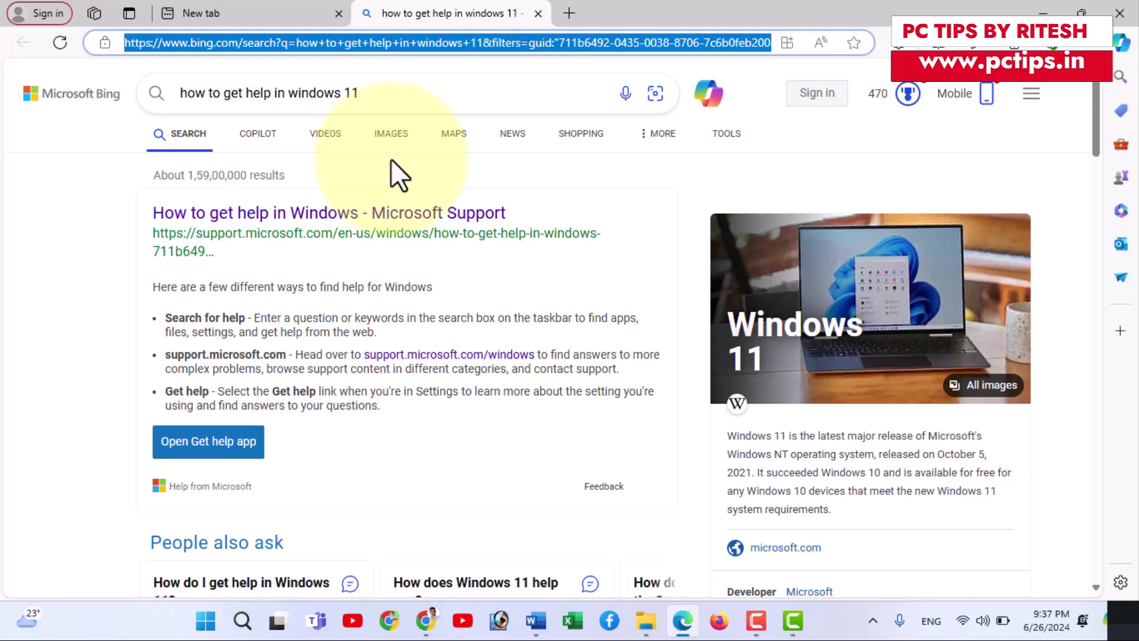
Load creativelearningbyritesh.graphy.com in the help tab and look through its course listings down to the page footer.
{"action": "type", "text": "creativelearningbyritesh.graphy.com"}
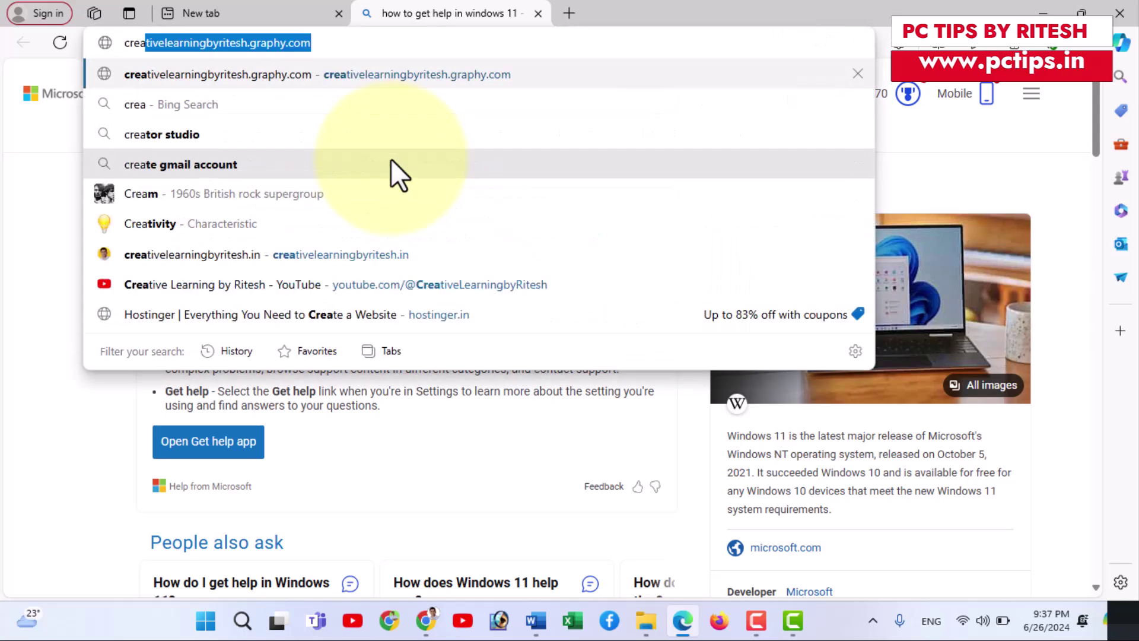
{"action": "key", "text": "Right"}
{"action": "key", "text": "Return"}
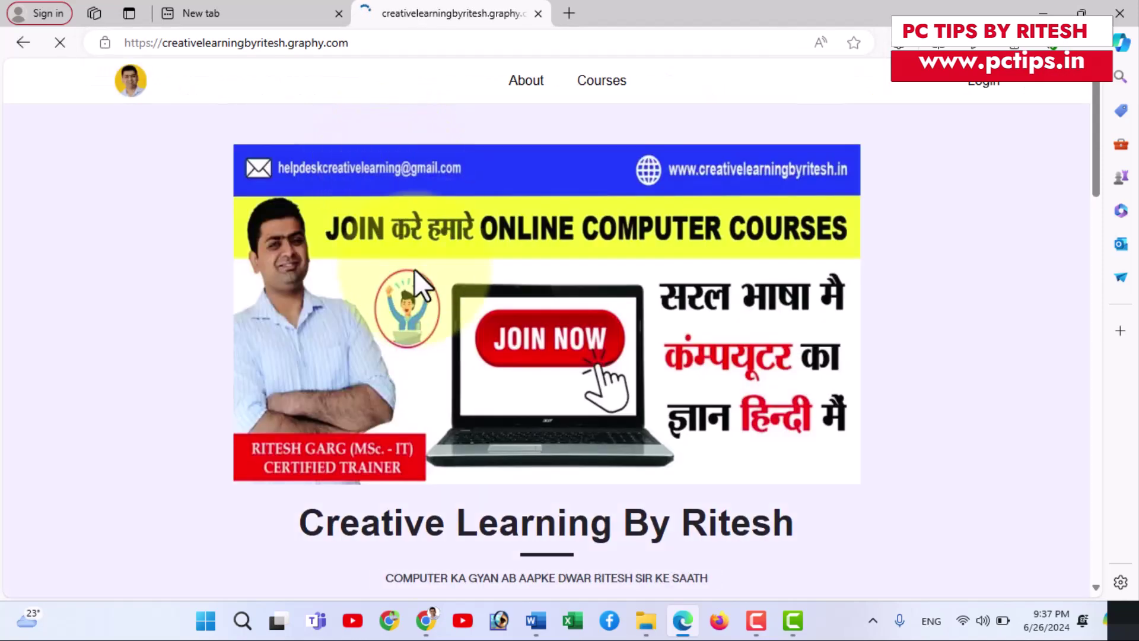
{"action": "scroll", "coordinate": [415, 314], "scroll_direction": "down", "scroll_amount": 10}
{"action": "scroll", "coordinate": [478, 336], "scroll_direction": "down", "scroll_amount": 15}
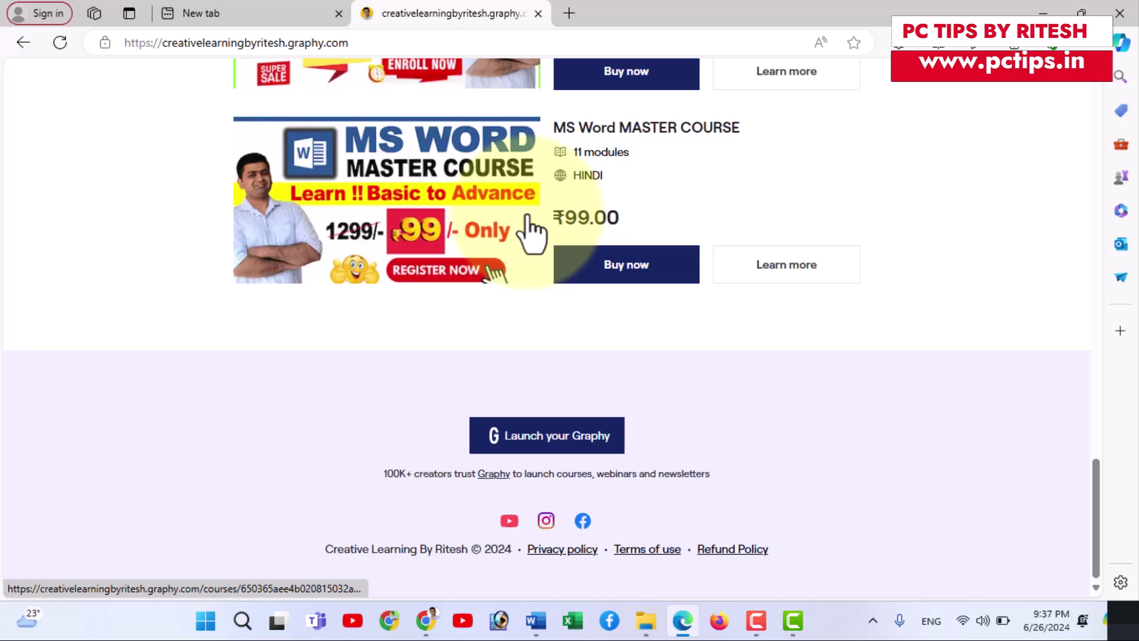
{"action": "key", "text": "F1"}
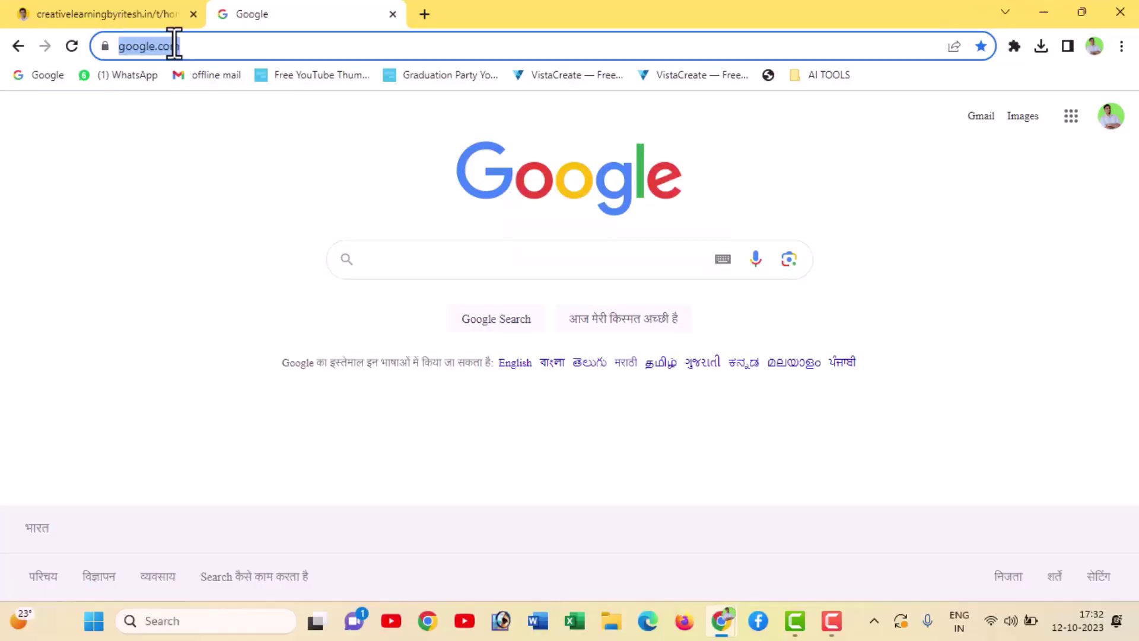
{"action": "type", "text": "www.creat"}
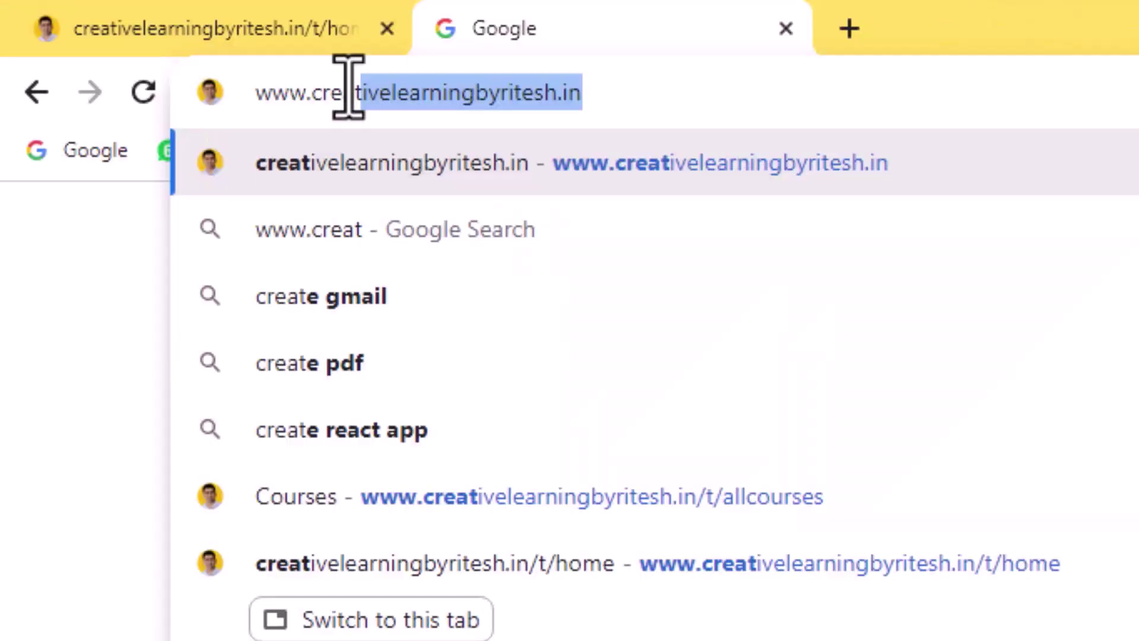
{"action": "key", "text": "Right"}
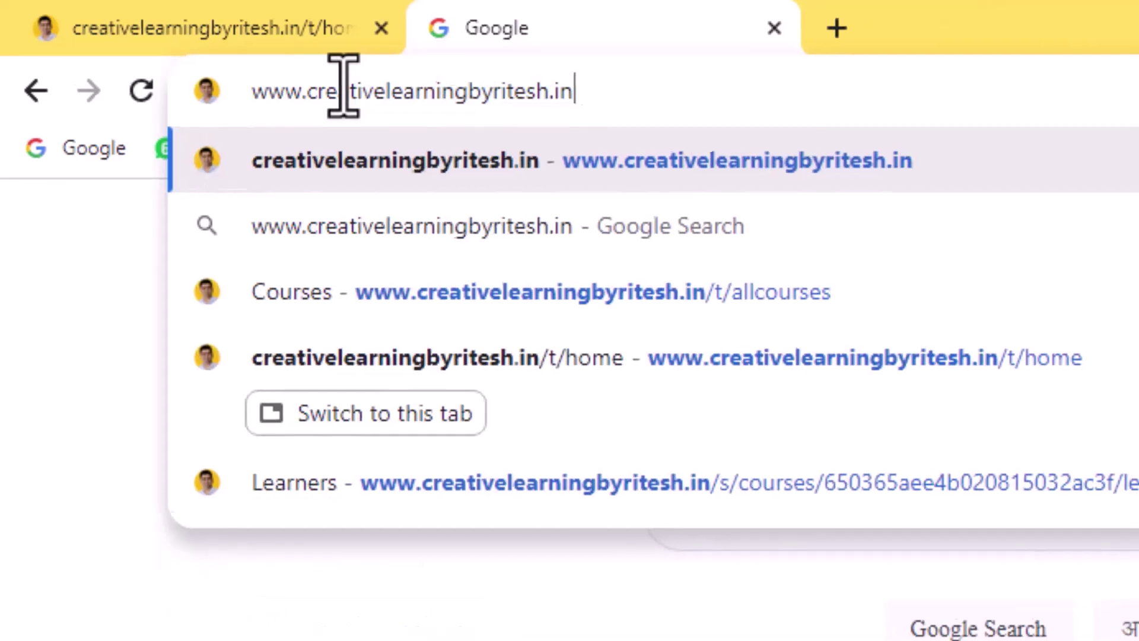
{"action": "key", "text": "Return"}
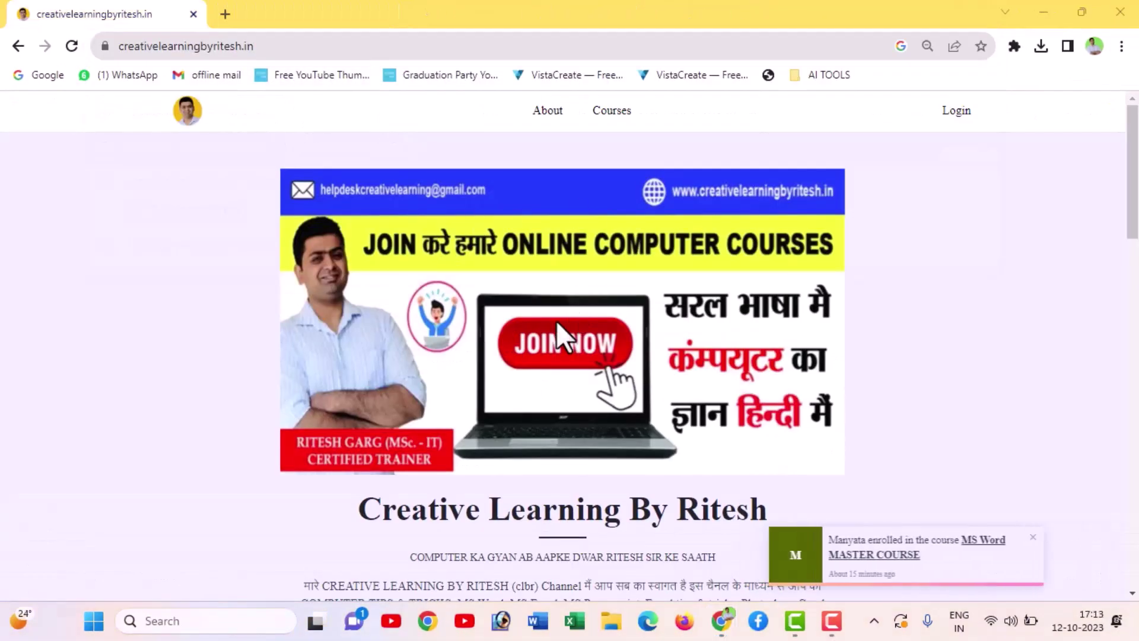
{"action": "scroll", "coordinate": [558, 323], "scroll_direction": "down", "scroll_amount": 8}
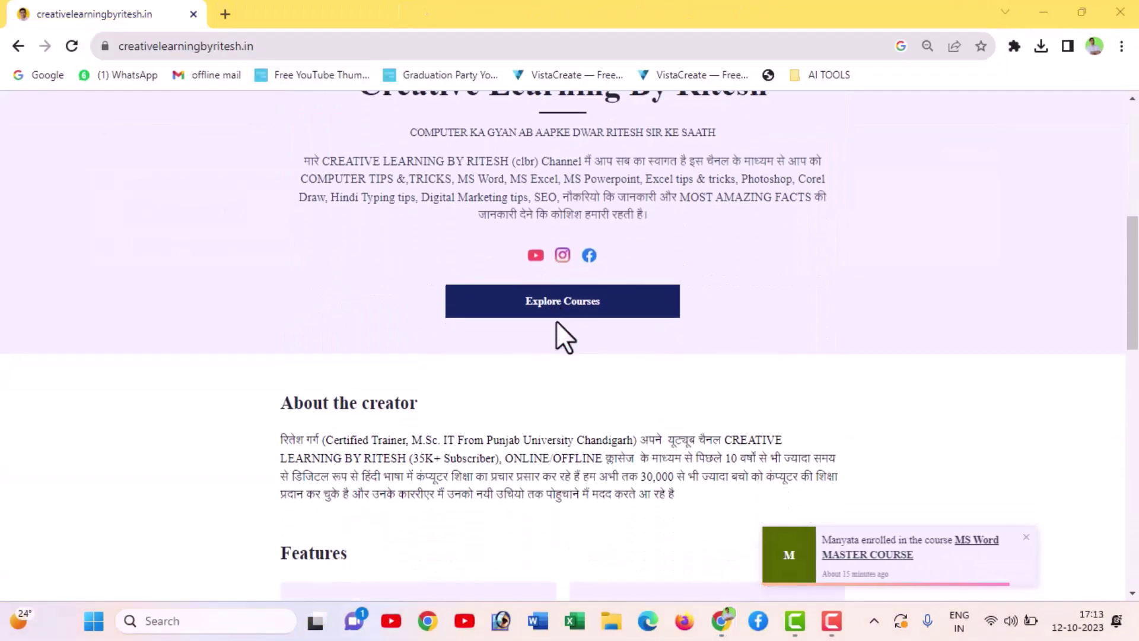
{"action": "scroll", "coordinate": [556, 321], "scroll_direction": "down", "scroll_amount": 10}
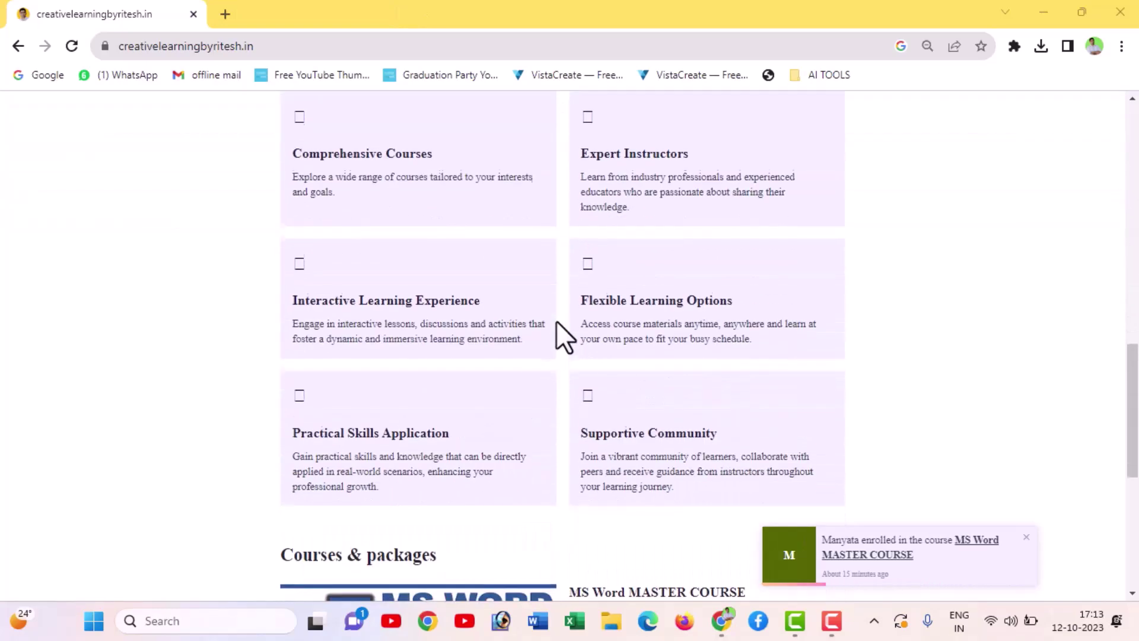
{"action": "scroll", "coordinate": [556, 322], "scroll_direction": "down", "scroll_amount": 3}
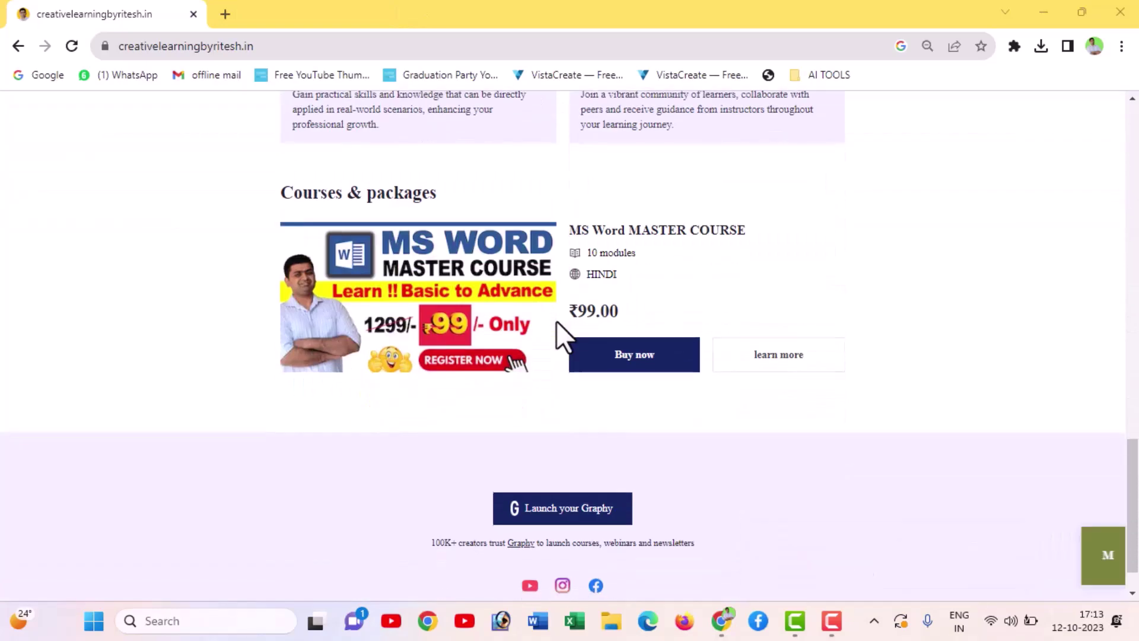
Open the MS Word MASTER COURSE and examine its chapter list, modules and certification section.
{"action": "left_click", "coordinate": [448, 324]}
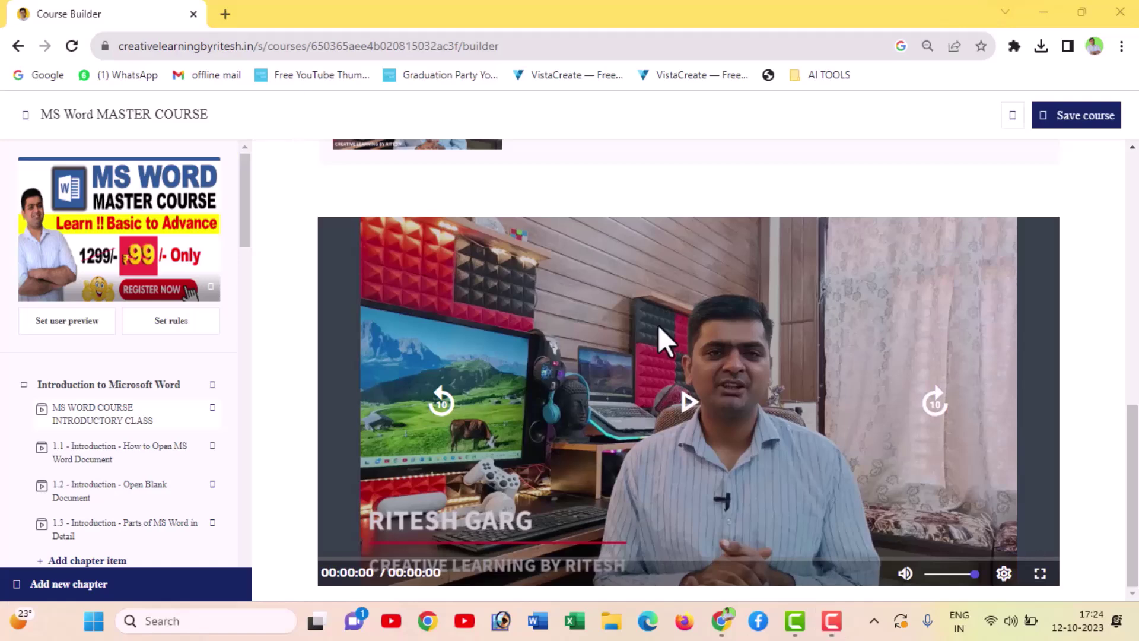
{"action": "scroll", "coordinate": [110, 466], "scroll_direction": "down", "scroll_amount": 10}
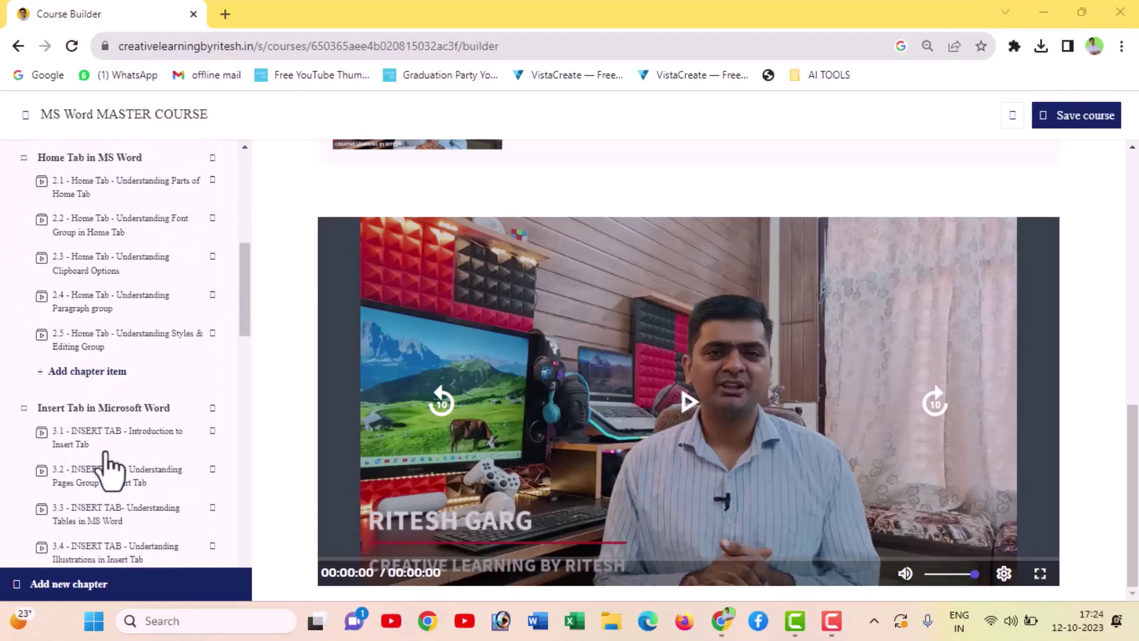
{"action": "scroll", "coordinate": [104, 456], "scroll_direction": "down", "scroll_amount": 12}
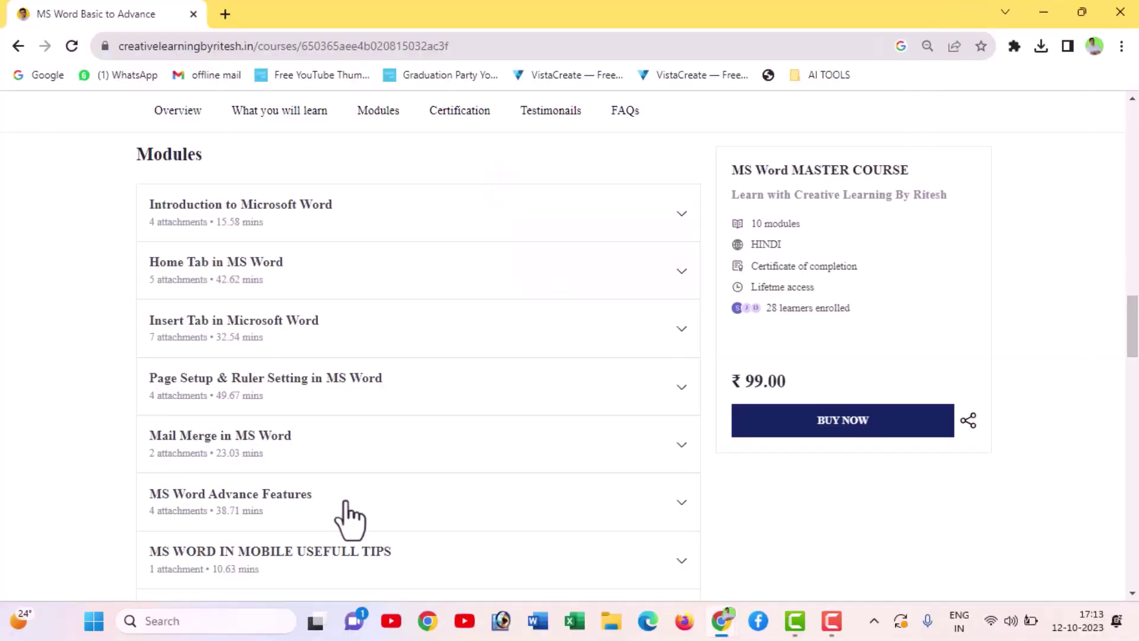
{"action": "scroll", "coordinate": [343, 519], "scroll_direction": "down", "scroll_amount": 5}
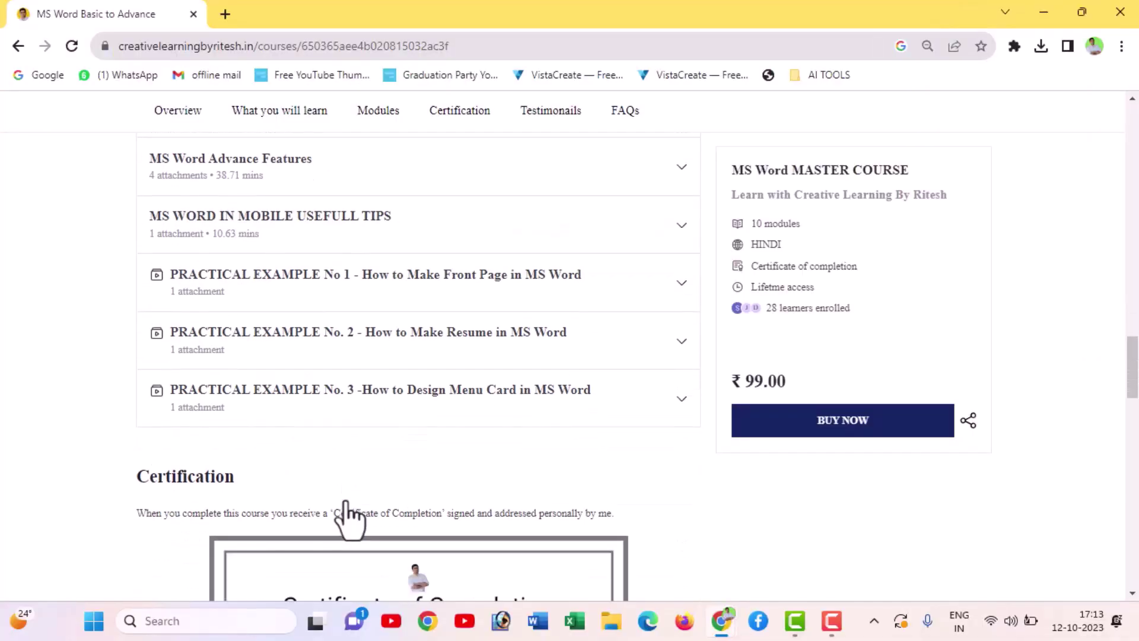
{"action": "scroll", "coordinate": [385, 439], "scroll_direction": "down", "scroll_amount": 4}
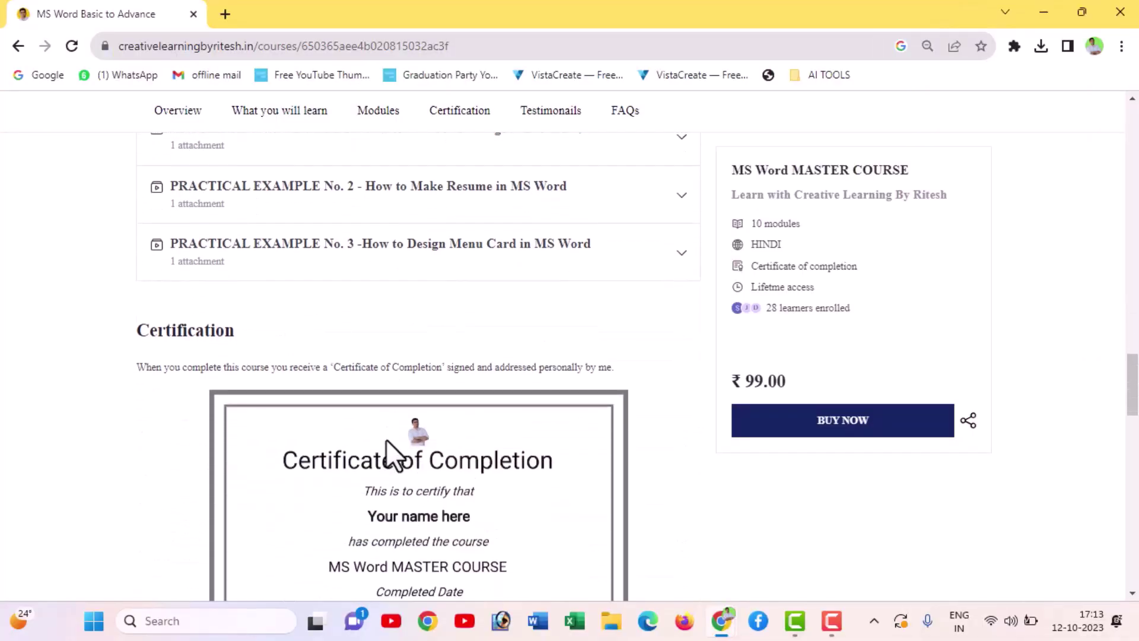